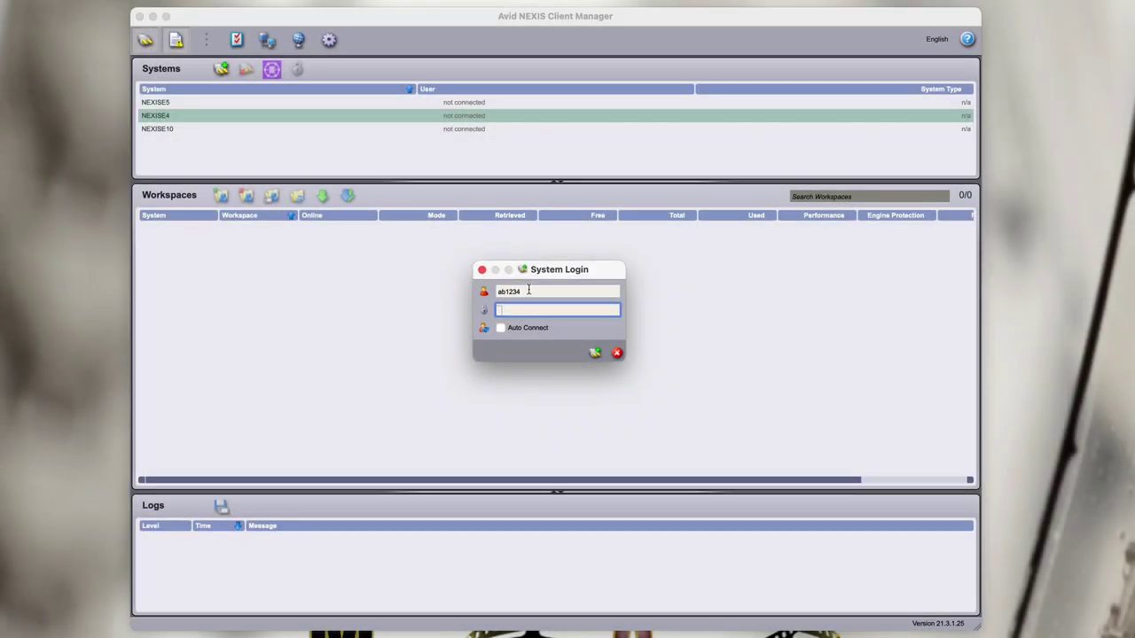
Step: Log in to NEXISE4 with your access ID as user name and your password
{"action": "double_click", "coordinate": [528, 292]}
{"action": "left_click", "coordinate": [520, 311]}
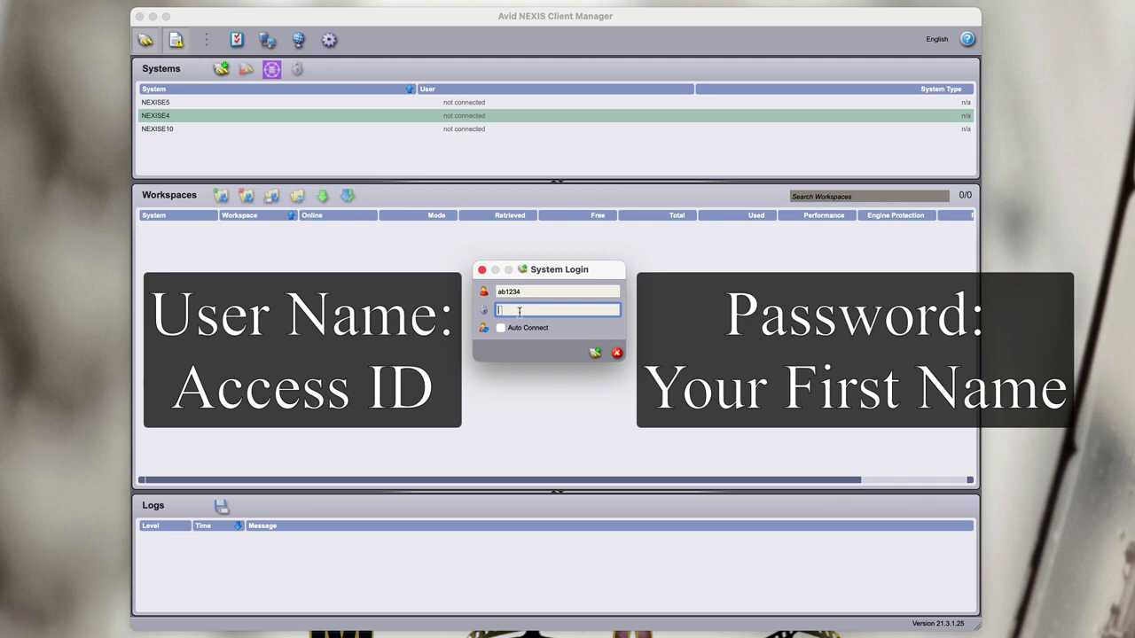
{"action": "type", "text": "a"}
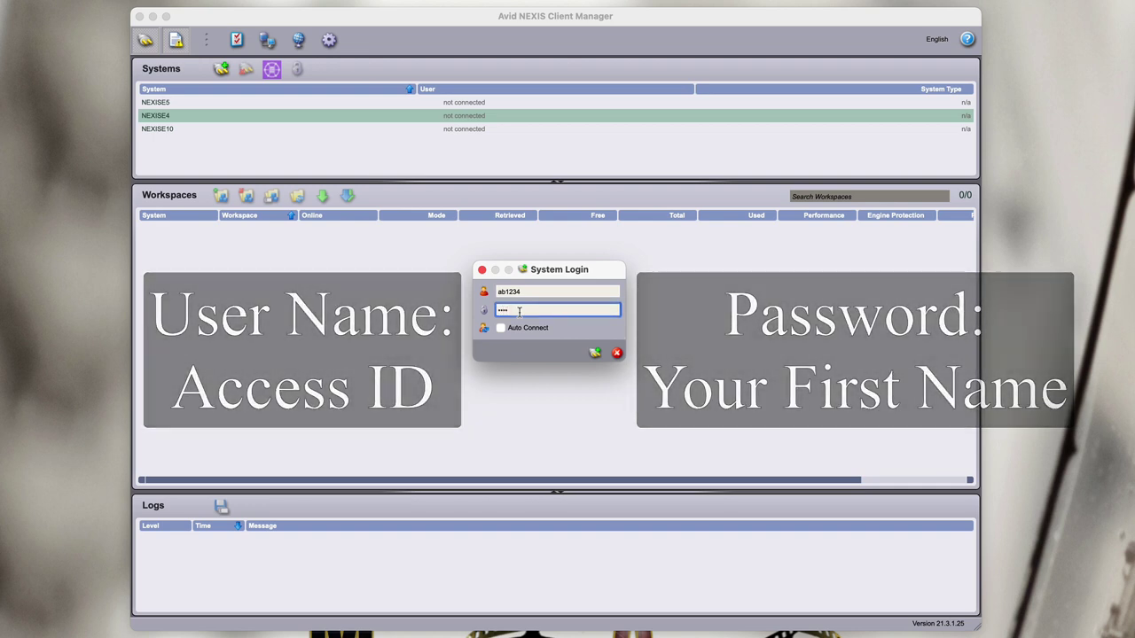
{"action": "left_click", "coordinate": [595, 353]}
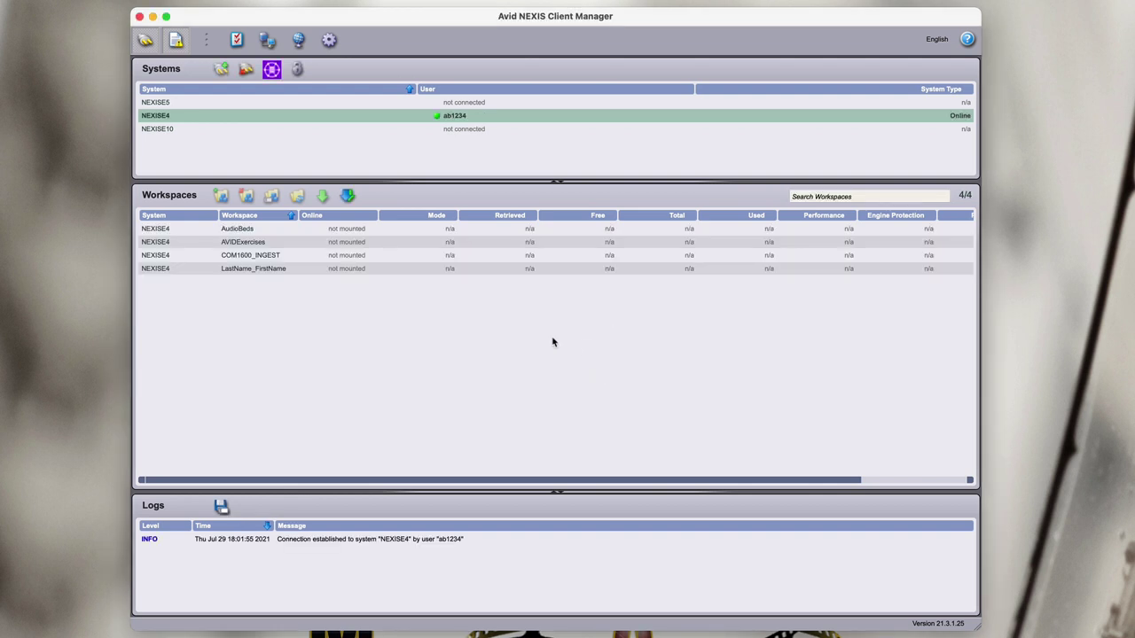
Step: Mount AudioBeds, AVIDExercises, COM1600_INGEST and LastName_FirstName one after another
{"action": "mouse_move", "coordinate": [287, 232]}
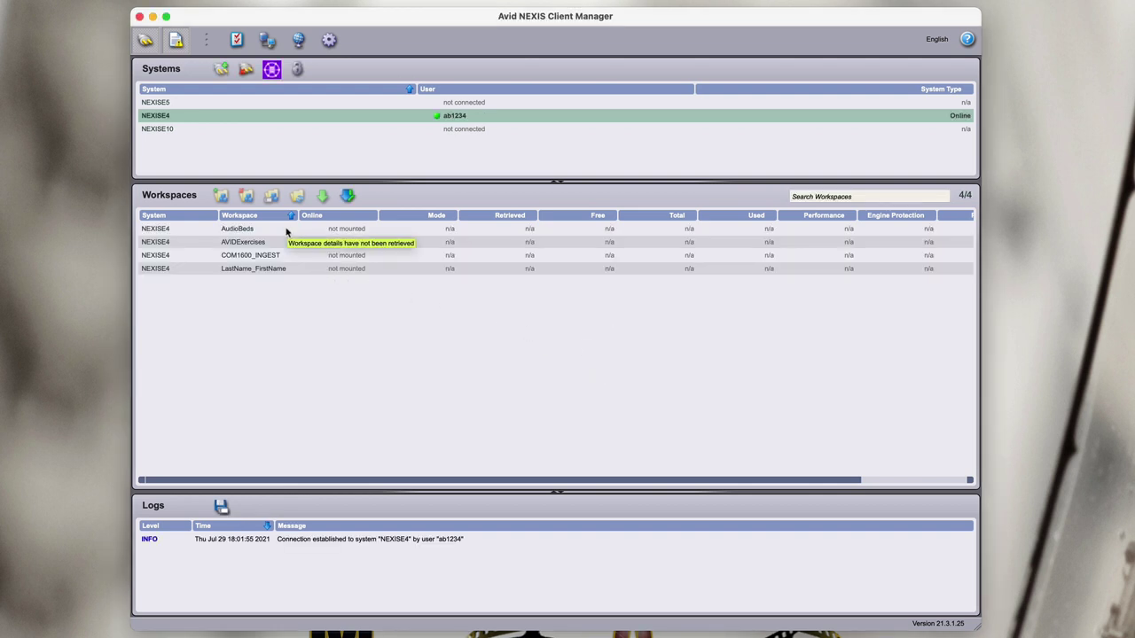
{"action": "double_click", "coordinate": [286, 231]}
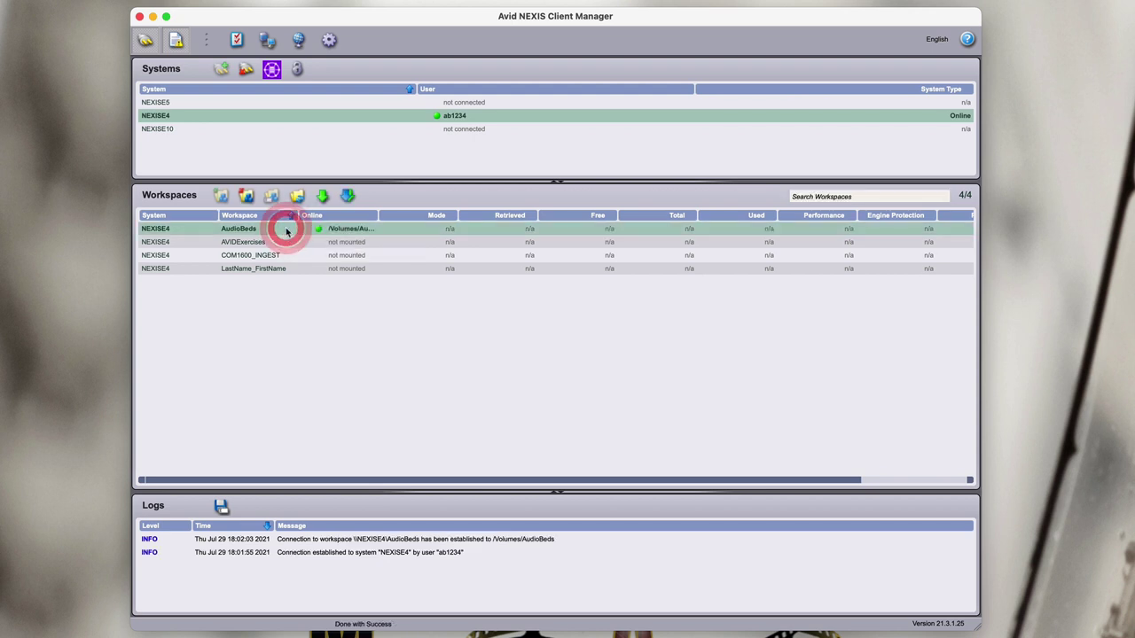
{"action": "left_click", "coordinate": [286, 244]}
{"action": "double_click", "coordinate": [286, 243]}
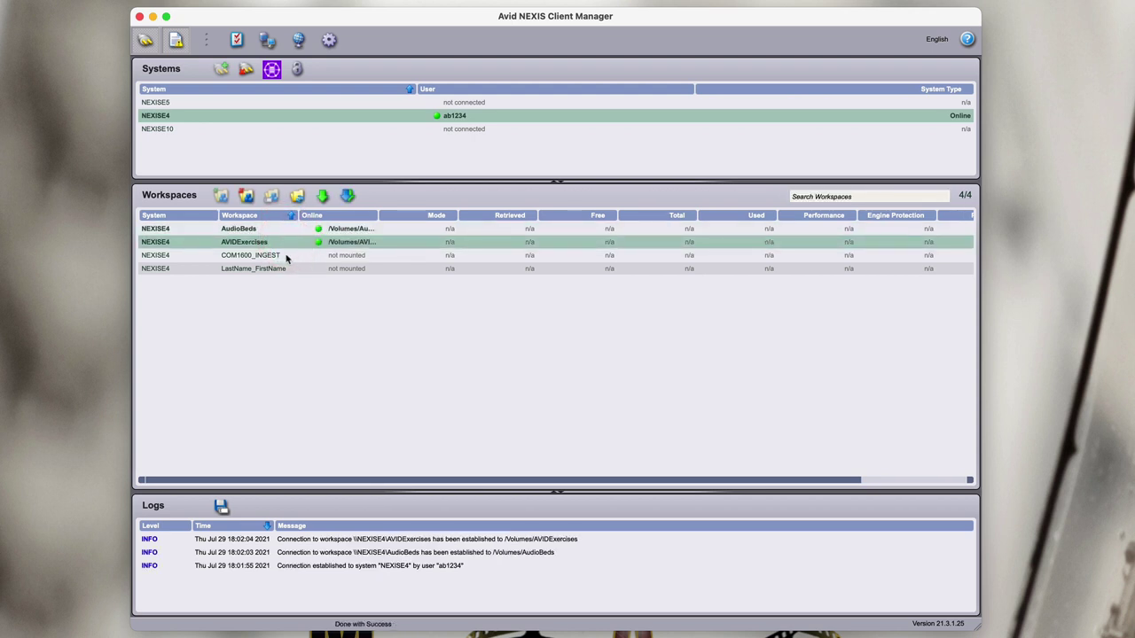
{"action": "double_click", "coordinate": [286, 256]}
{"action": "double_click", "coordinate": [287, 269]}
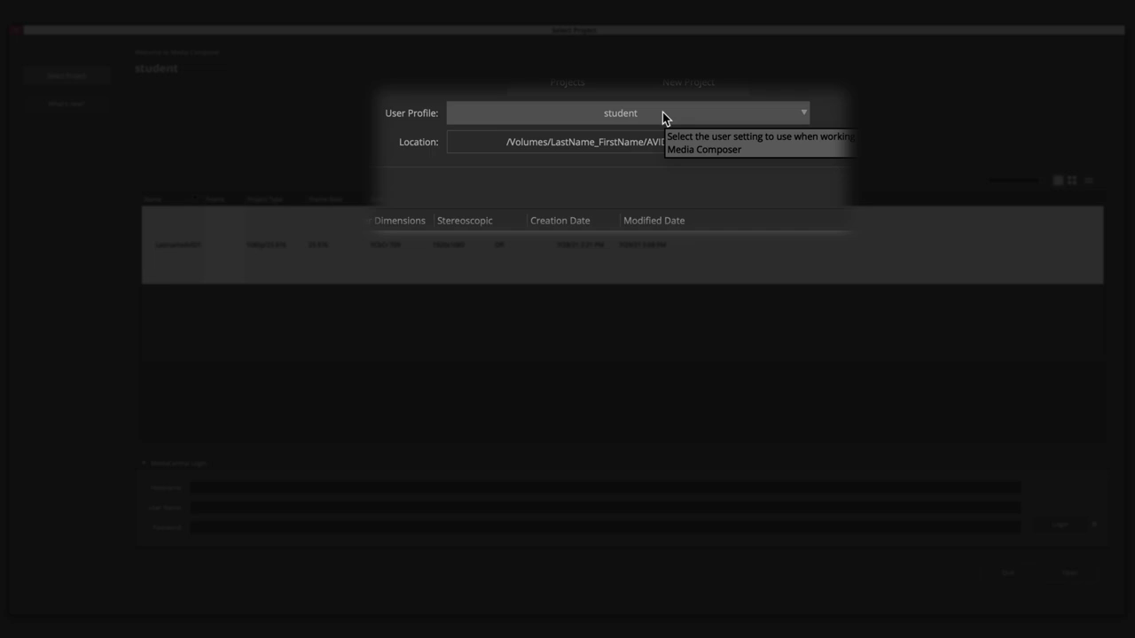
Step: Import the MAstudent profile from AVIDExercises > UserProfile through the User Profile menu
{"action": "left_click", "coordinate": [662, 112]}
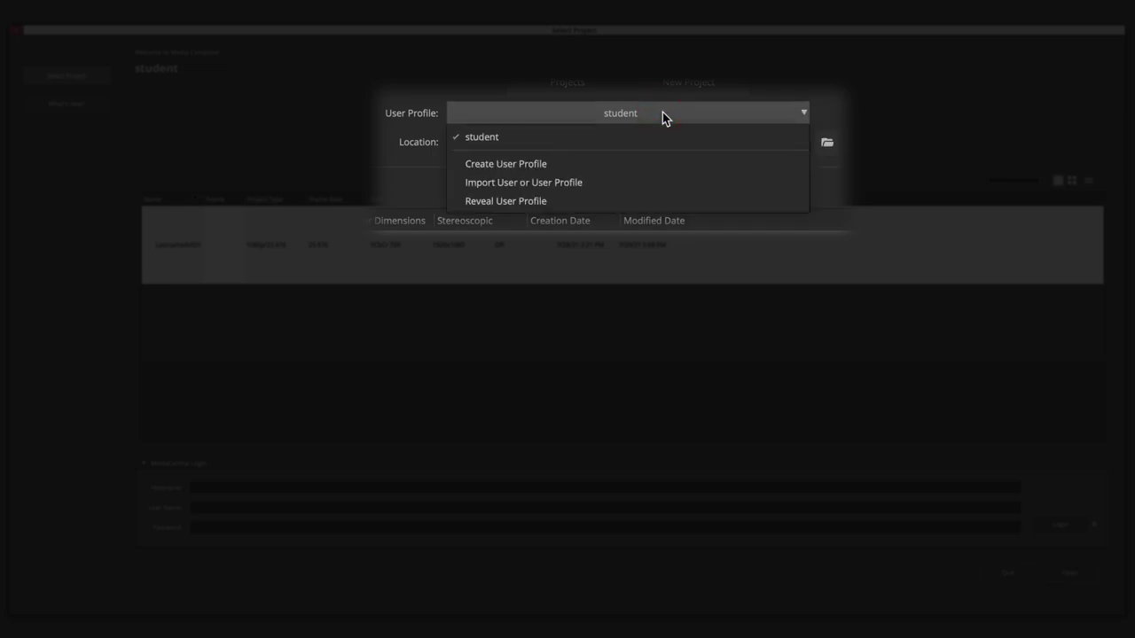
{"action": "left_click", "coordinate": [568, 186]}
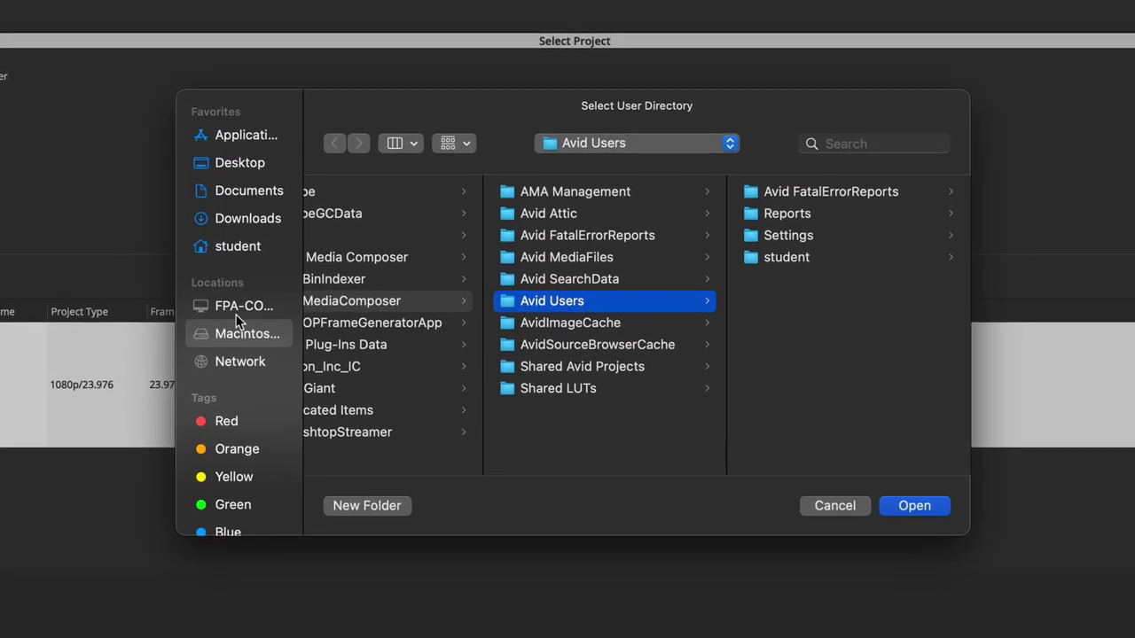
{"action": "left_click", "coordinate": [264, 309]}
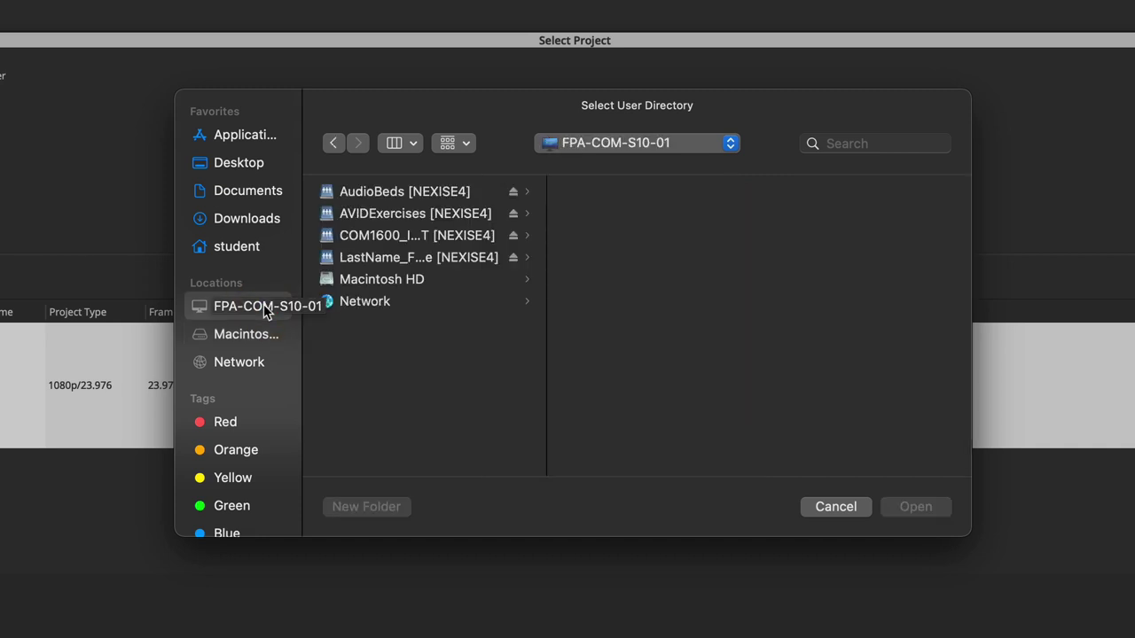
{"action": "left_click", "coordinate": [411, 217]}
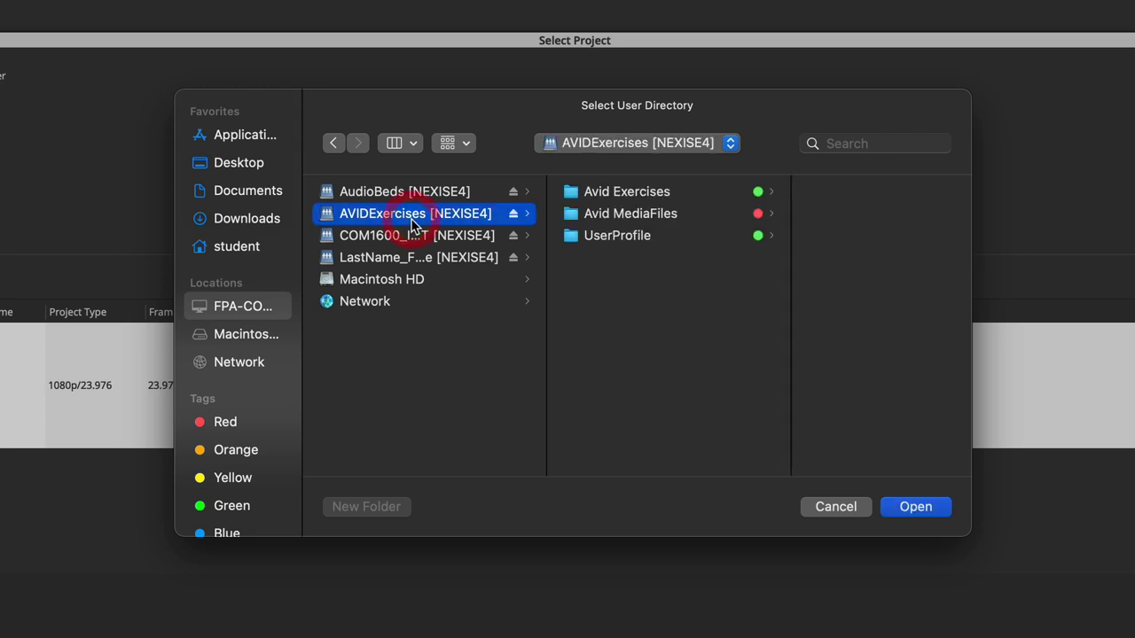
{"action": "left_click", "coordinate": [619, 243]}
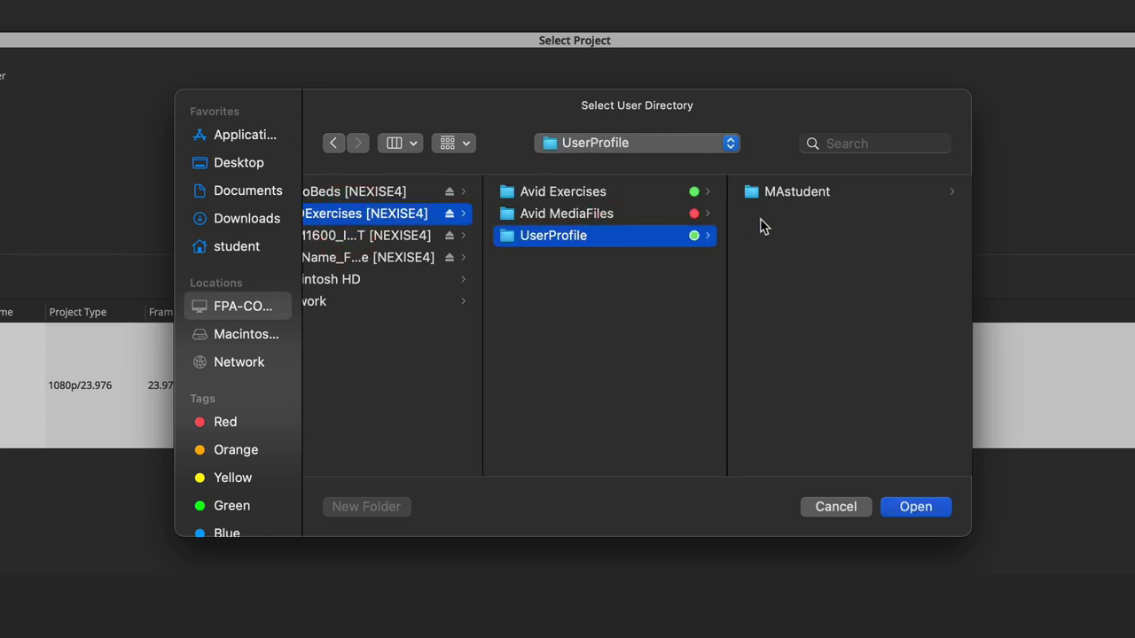
{"action": "left_click", "coordinate": [777, 200]}
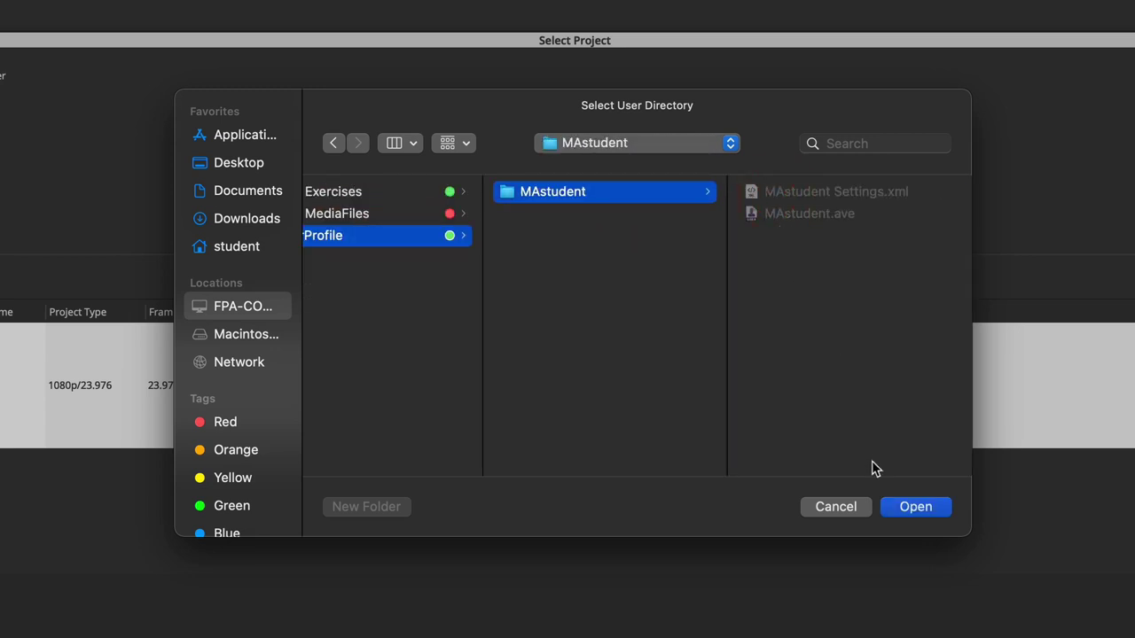
{"action": "left_click", "coordinate": [913, 507]}
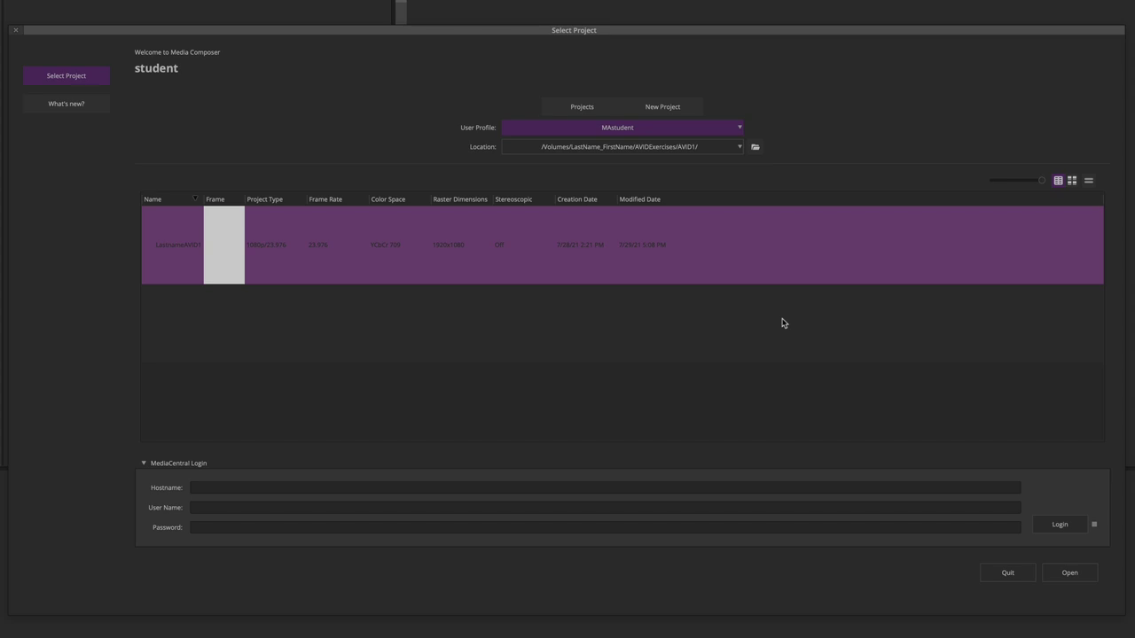
Step: Point the project location to AVID1's LastnameAVID1 folder and open that project
{"action": "left_click", "coordinate": [755, 148]}
{"action": "left_click", "coordinate": [755, 148]}
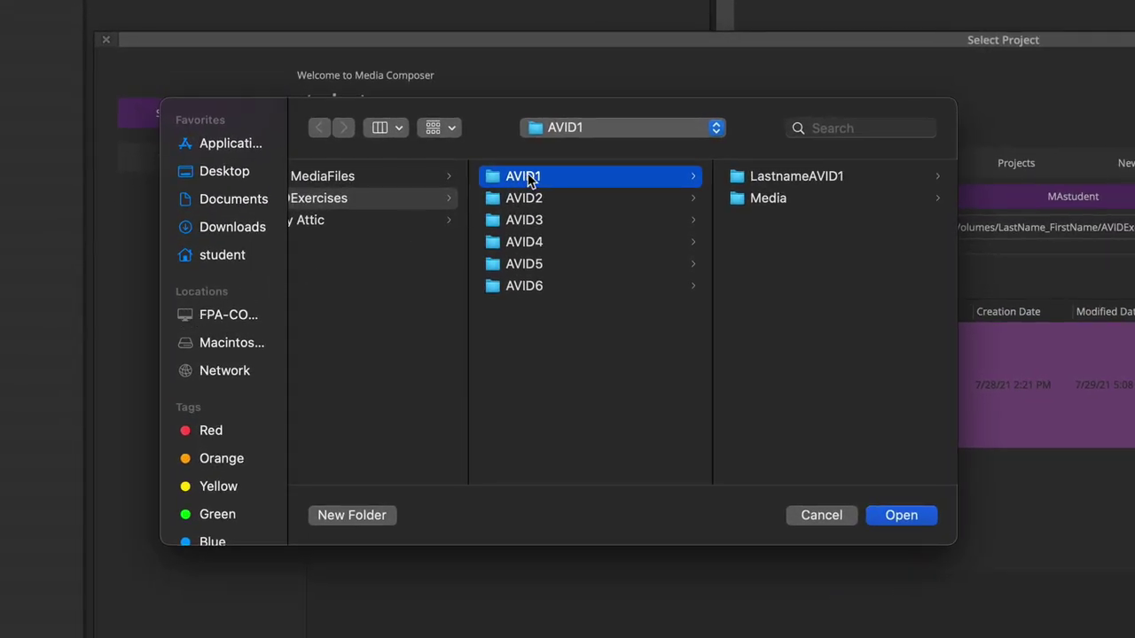
{"action": "left_click", "coordinate": [804, 180]}
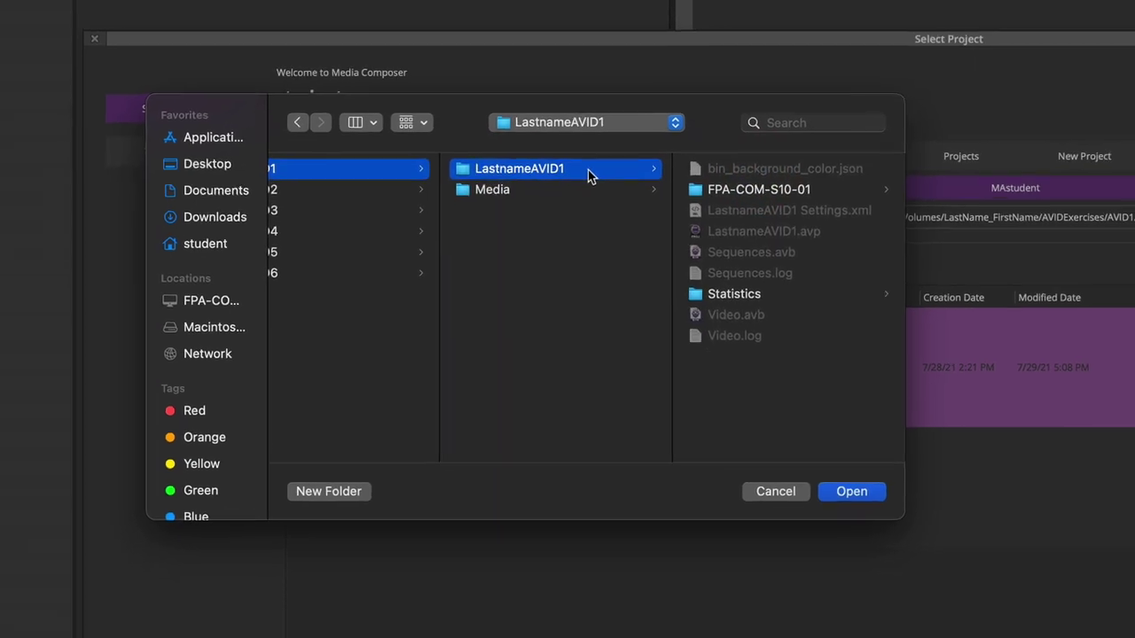
{"action": "left_click_drag", "start_coordinate": [384, 85], "coordinate": [712, 388]}
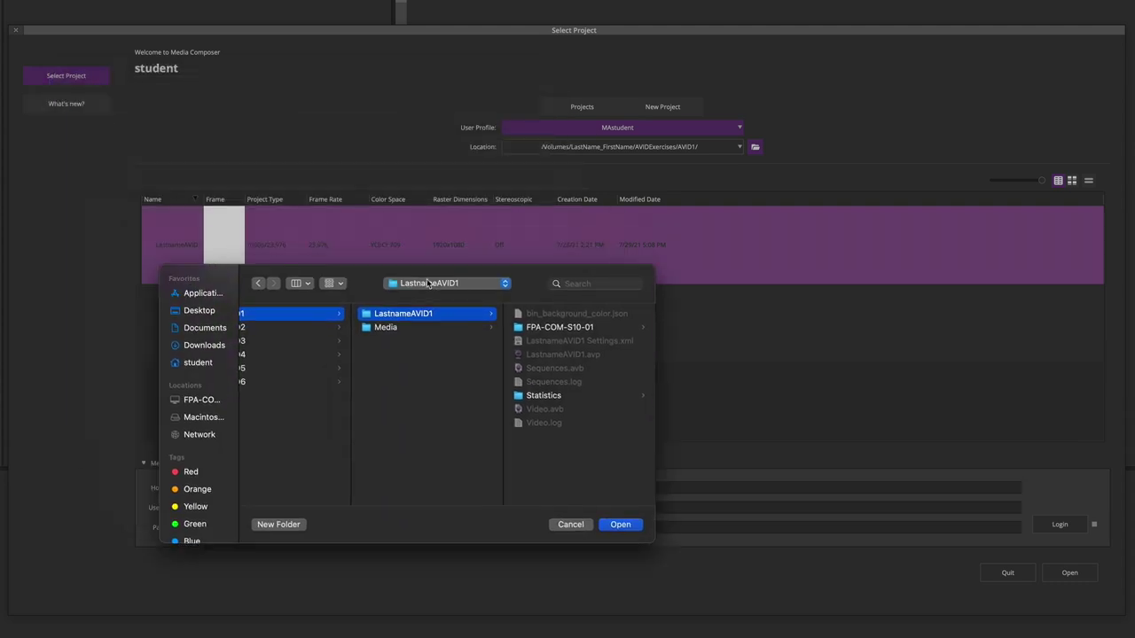
{"action": "left_click_drag", "start_coordinate": [584, 331], "coordinate": [586, 330]}
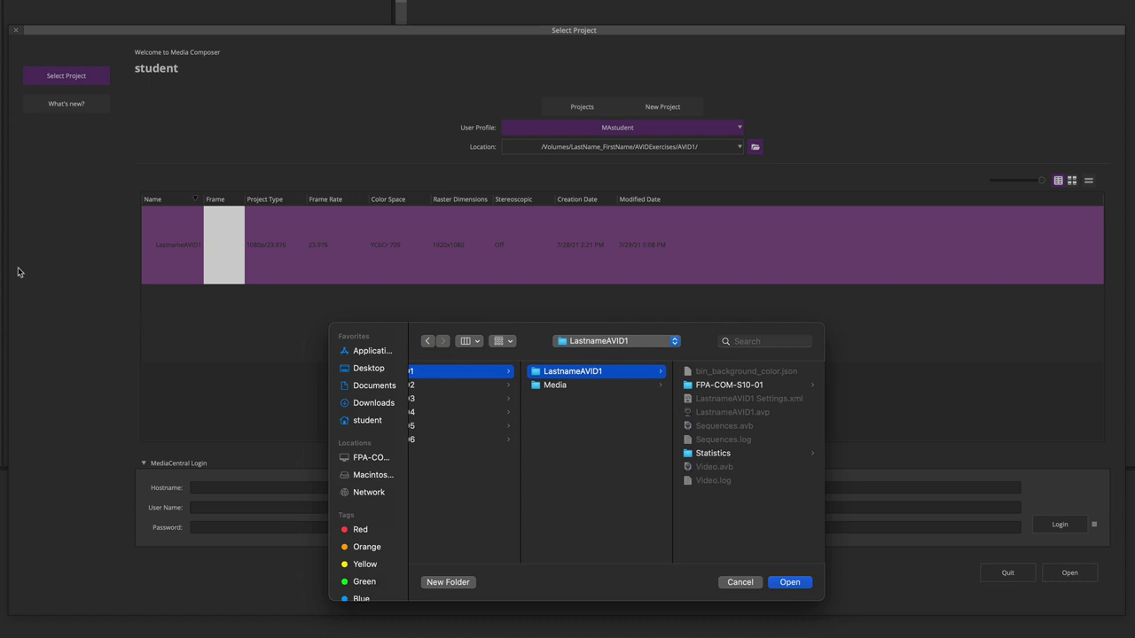
{"action": "left_click_drag", "start_coordinate": [549, 349], "coordinate": [574, 168]}
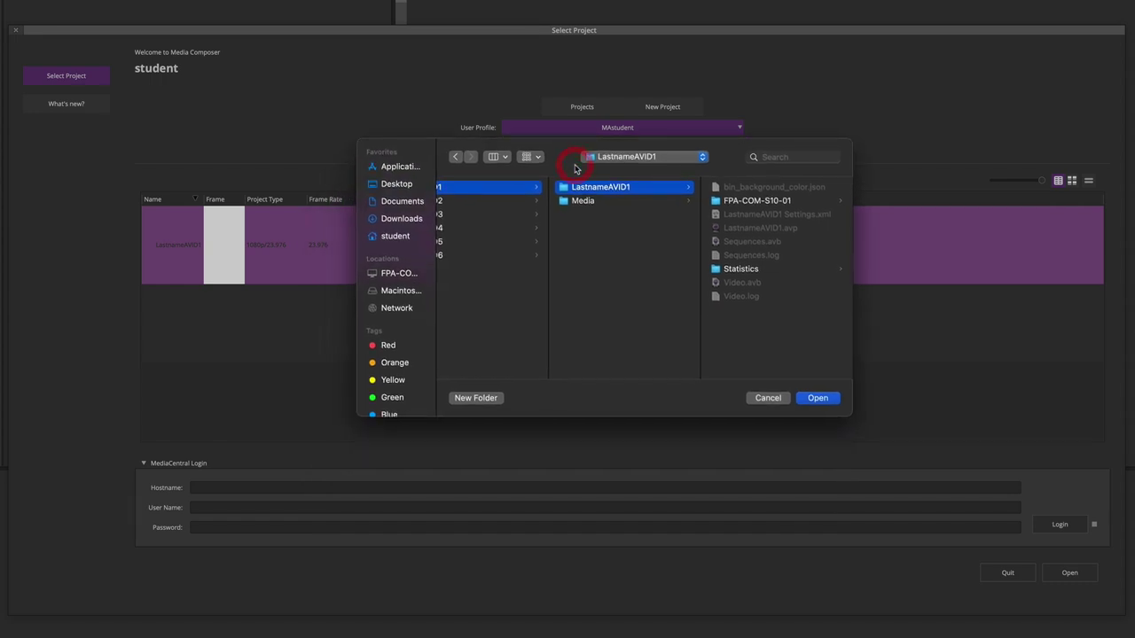
{"action": "scroll", "coordinate": [596, 190], "scroll_direction": "left", "scroll_amount": 1}
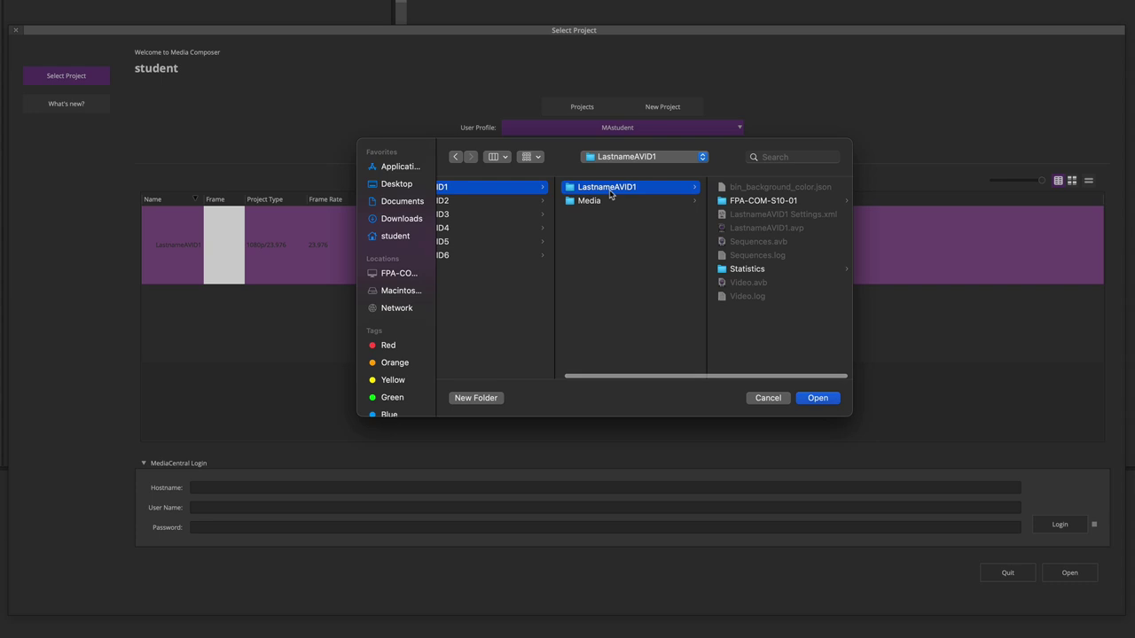
{"action": "left_click", "coordinate": [817, 399]}
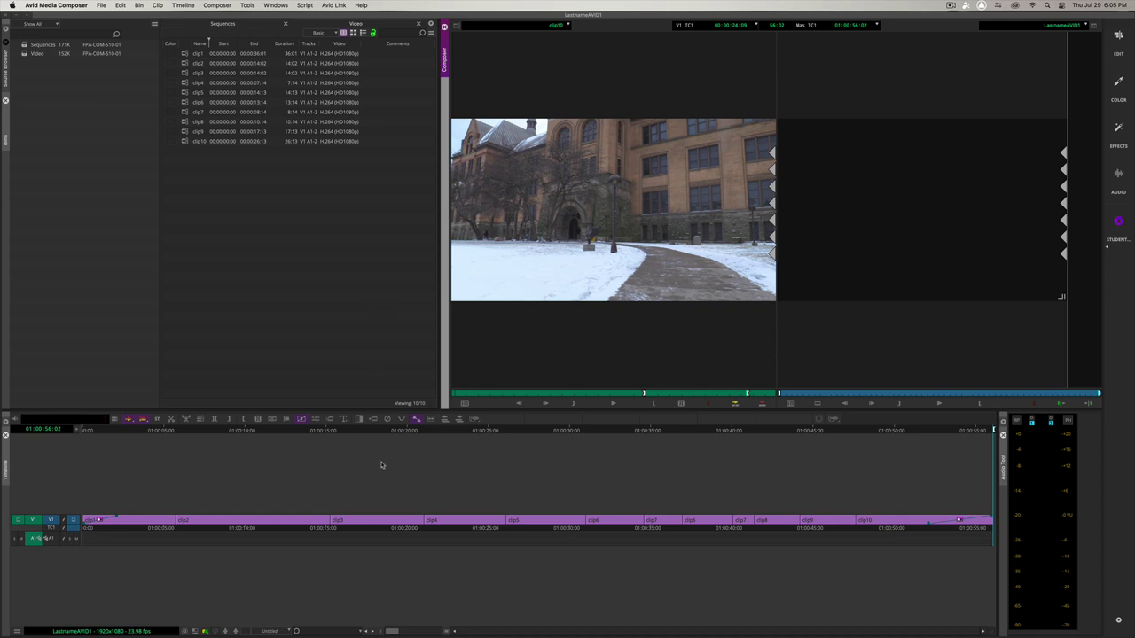
Step: Zoom the timeline in with Ctrl+] and clear all marks with G
{"action": "key", "text": "ctrl+]"}
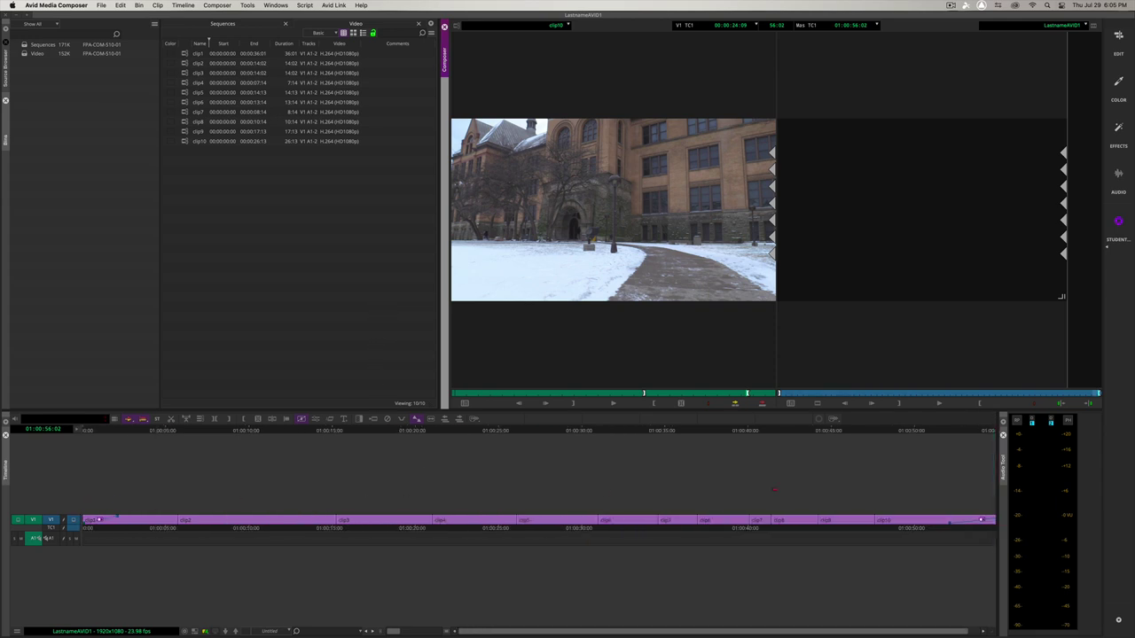
{"action": "scroll", "coordinate": [841, 483], "scroll_direction": "right", "scroll_amount": 2}
{"action": "scroll", "coordinate": [557, 492], "scroll_direction": "left", "scroll_amount": 2}
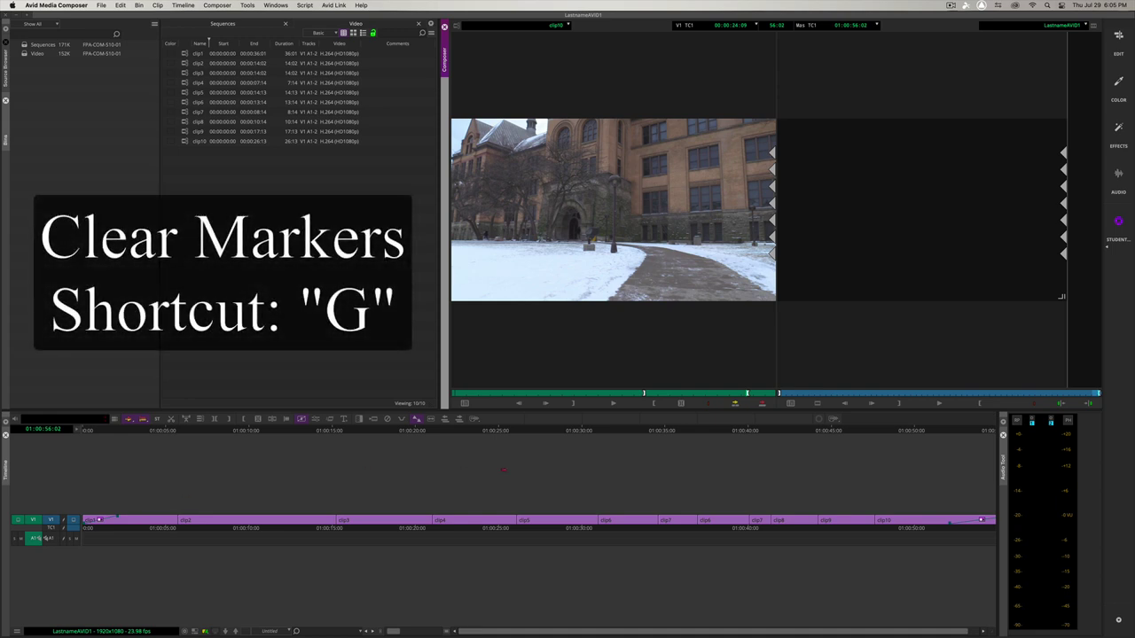
{"action": "key", "text": "g"}
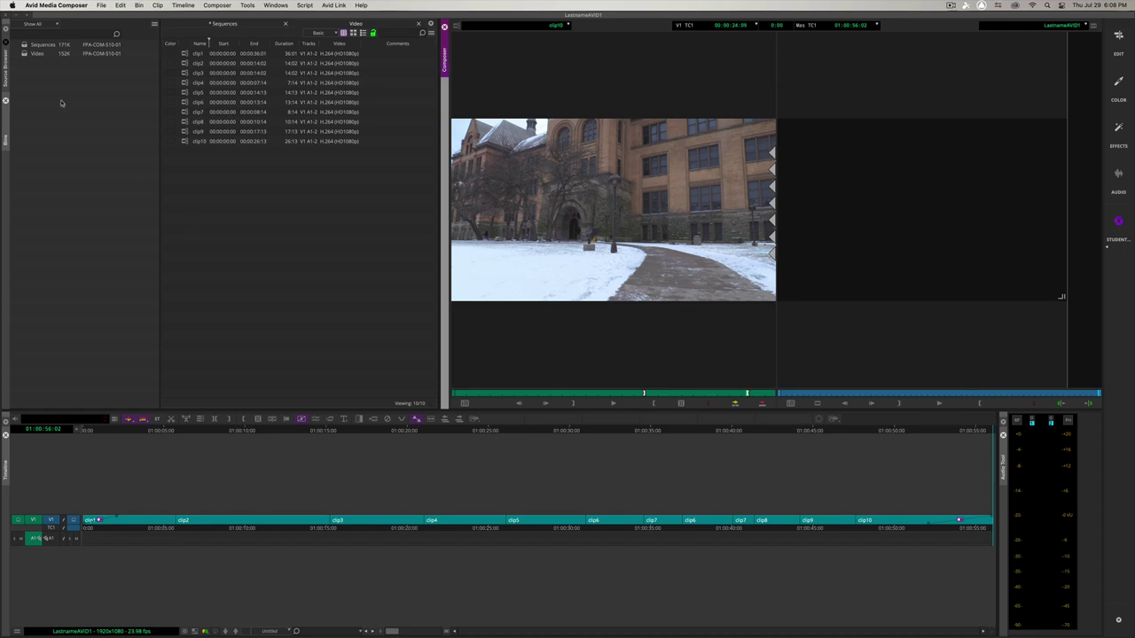
Step: Create a bin with Cmd+N, name it Audio, and open it in its own tab
{"action": "left_click", "coordinate": [45, 75]}
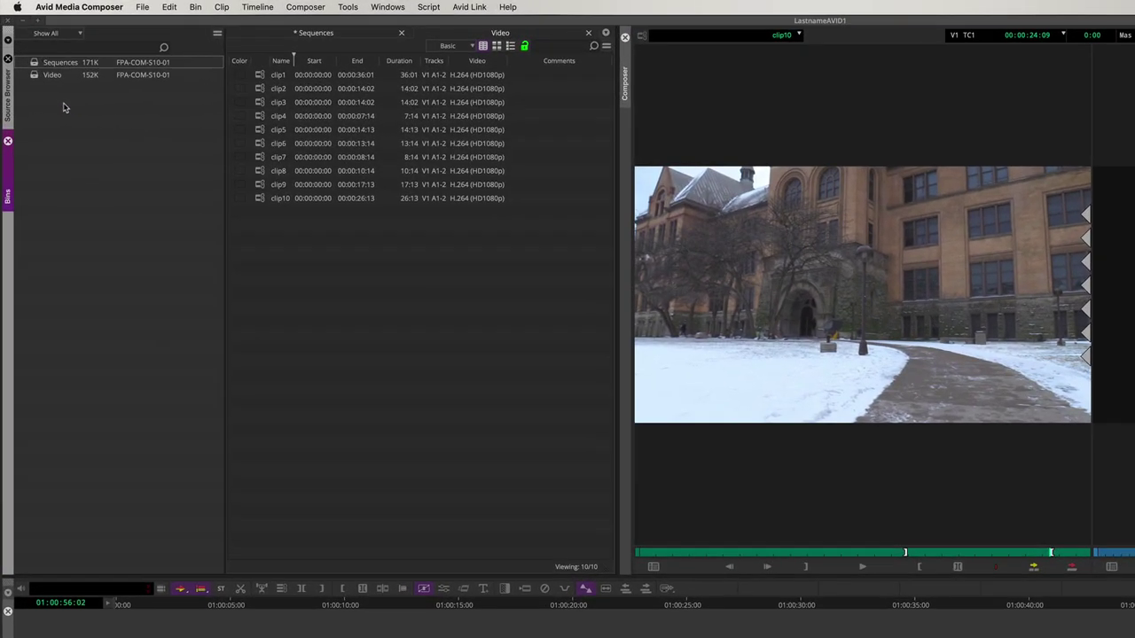
{"action": "right_click", "coordinate": [45, 75]}
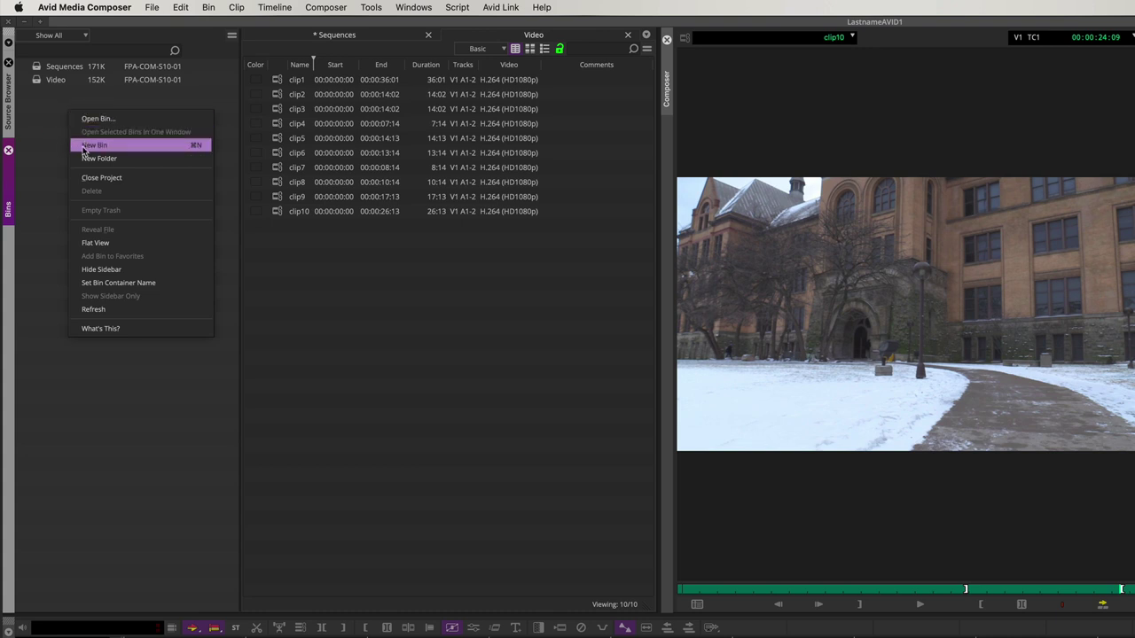
{"action": "left_click", "coordinate": [44, 138]}
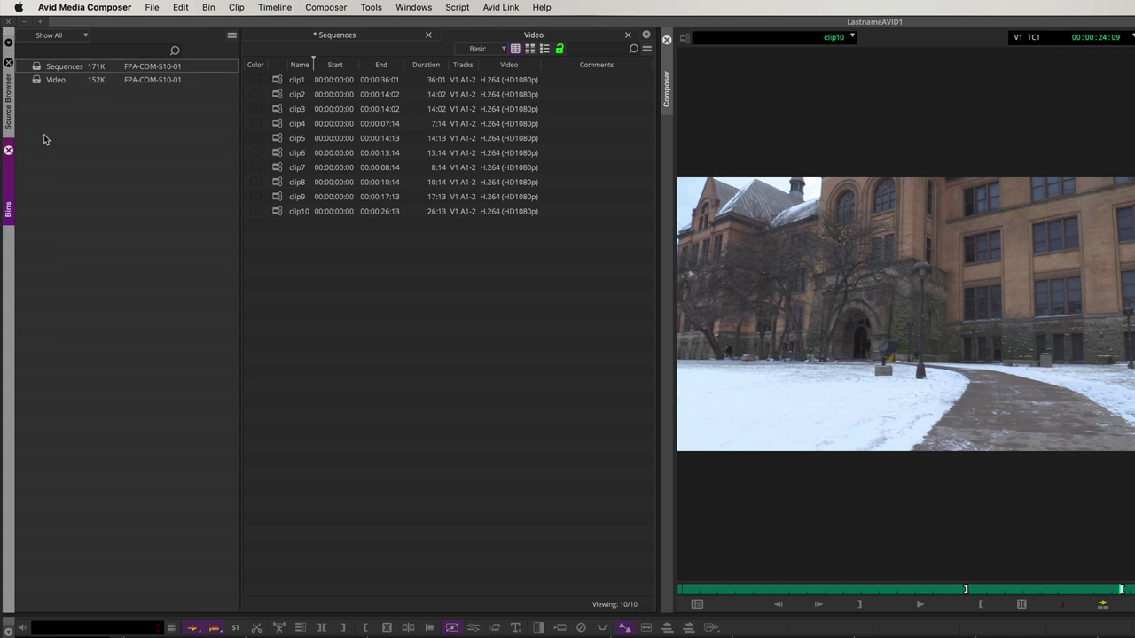
{"action": "key", "text": "super+n"}
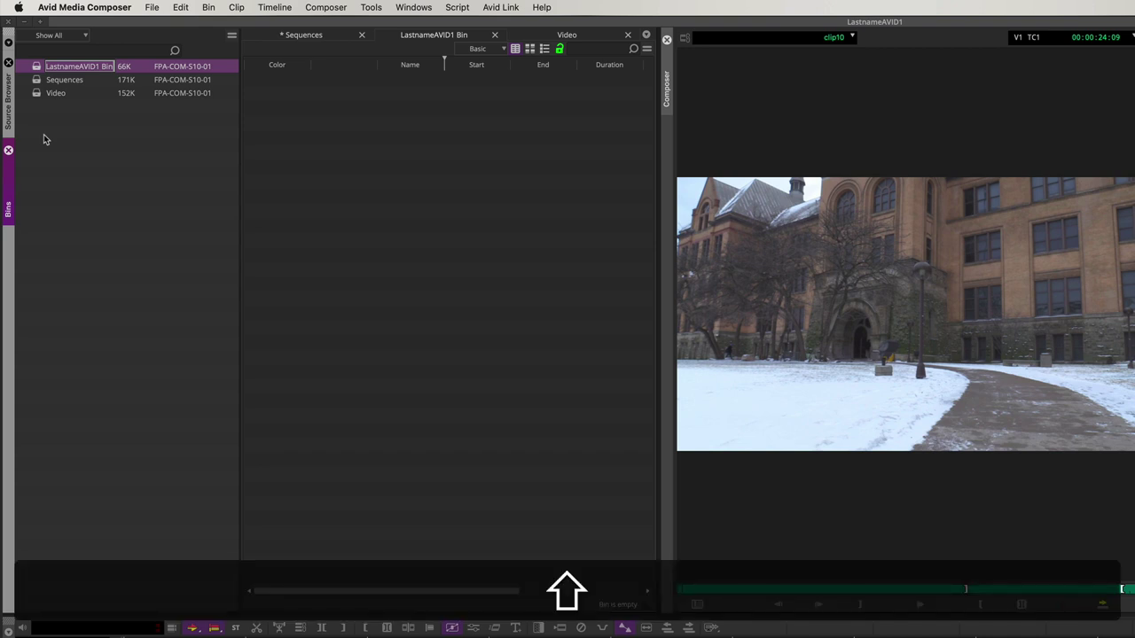
{"action": "type", "text": "Audio"}
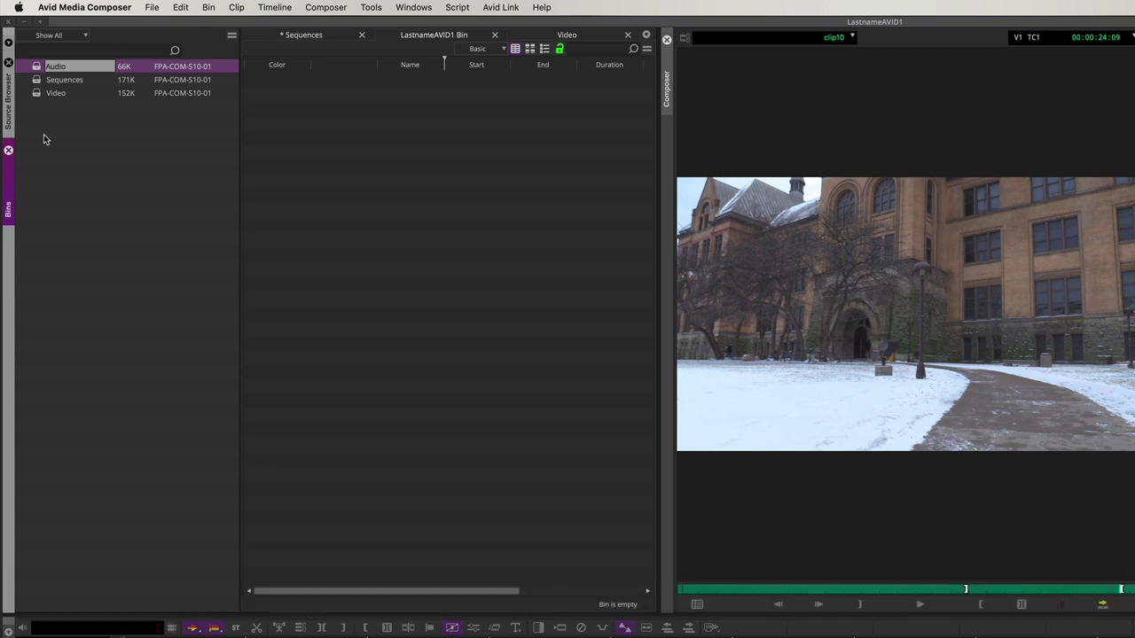
{"action": "left_click", "coordinate": [43, 138]}
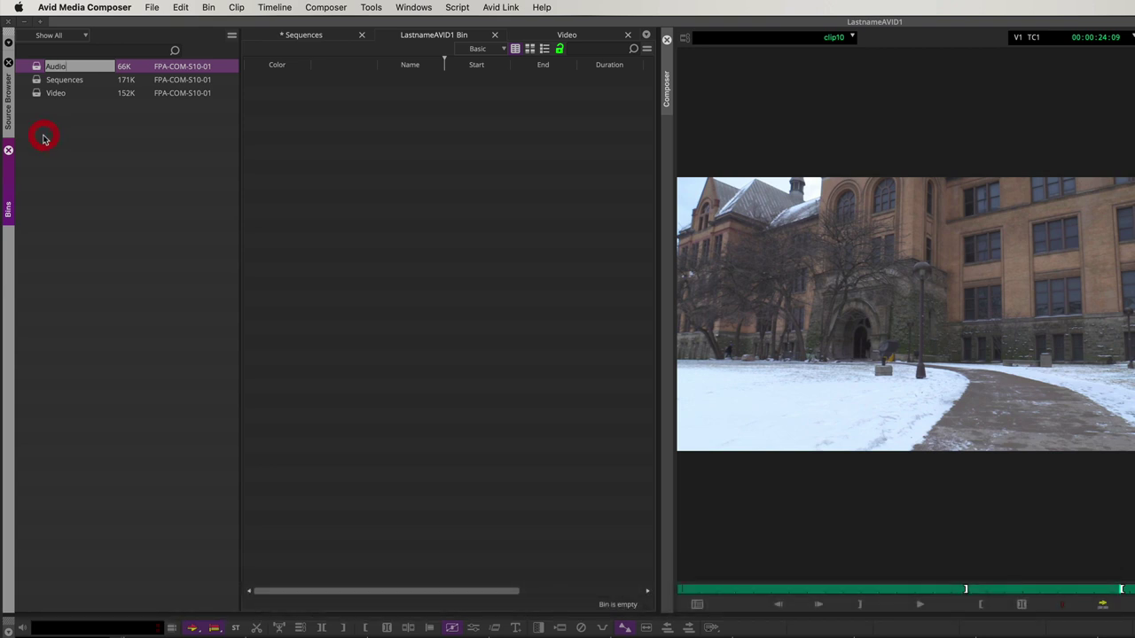
{"action": "double_click", "coordinate": [42, 67]}
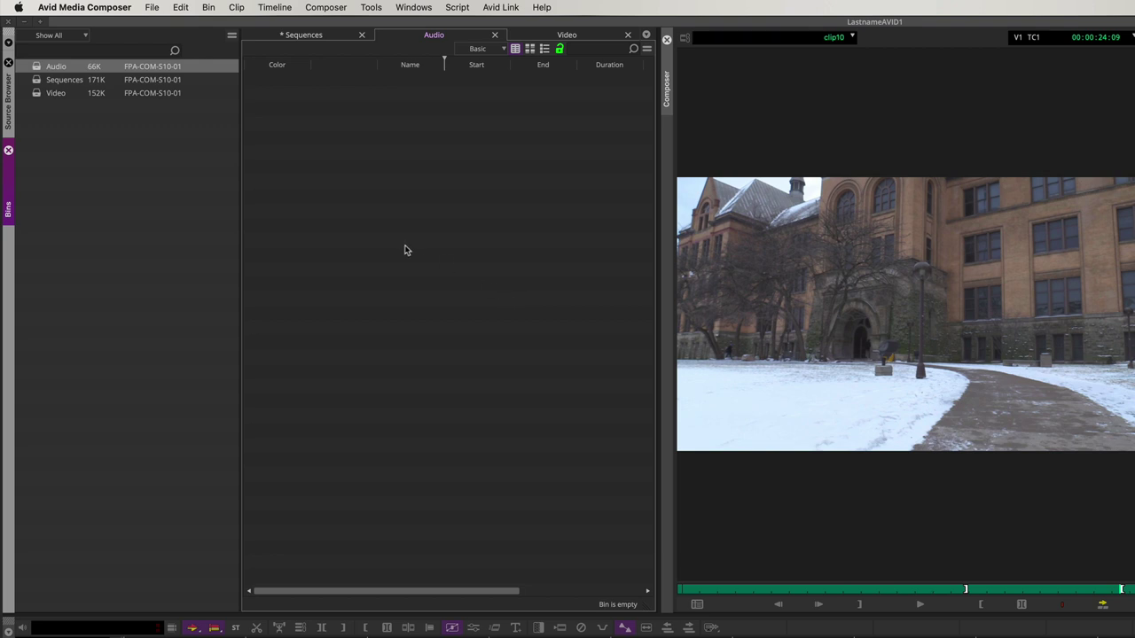
Step: In the Source Browser, drill down AVIDExercises > Avid Exercises > AVID3 > Media > Audio
{"action": "left_click", "coordinate": [8, 114]}
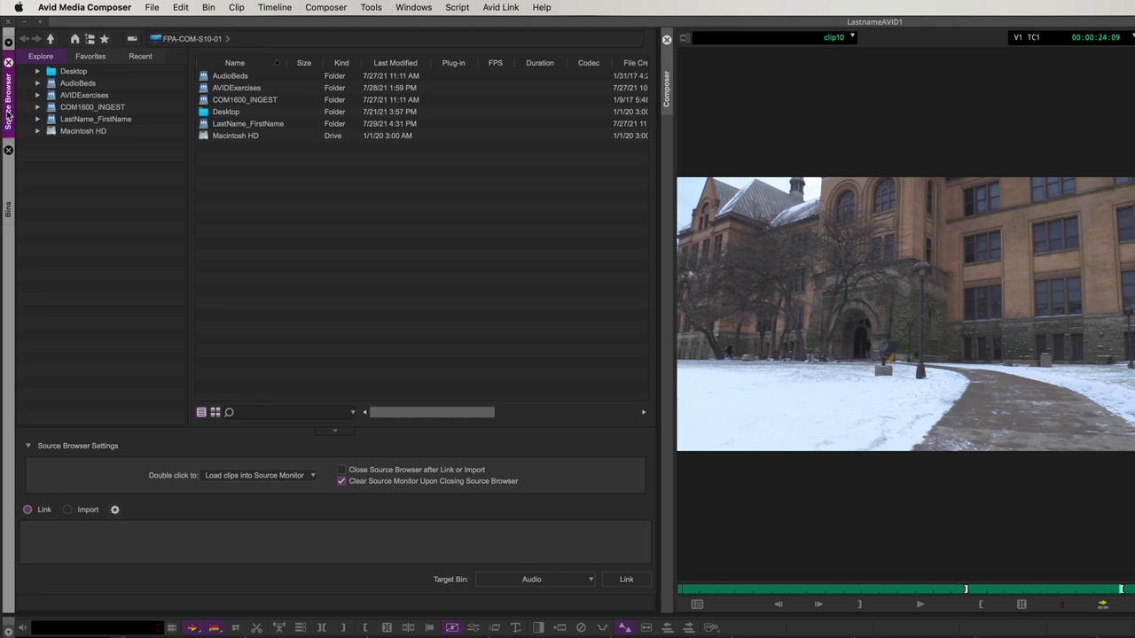
{"action": "double_click", "coordinate": [236, 89]}
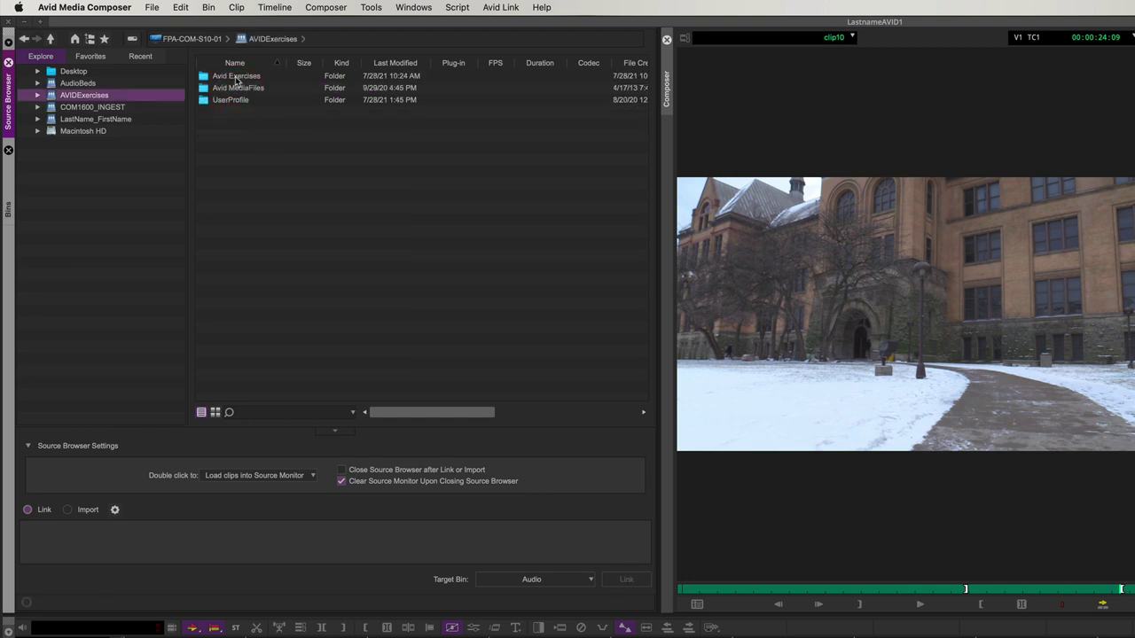
{"action": "double_click", "coordinate": [236, 81]}
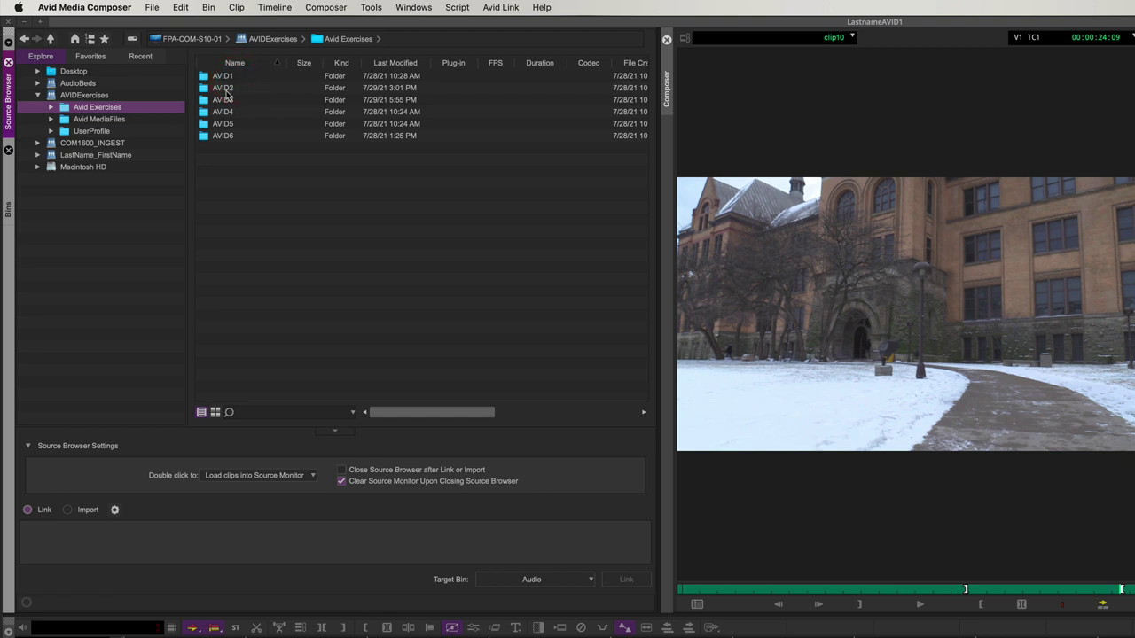
{"action": "double_click", "coordinate": [222, 101]}
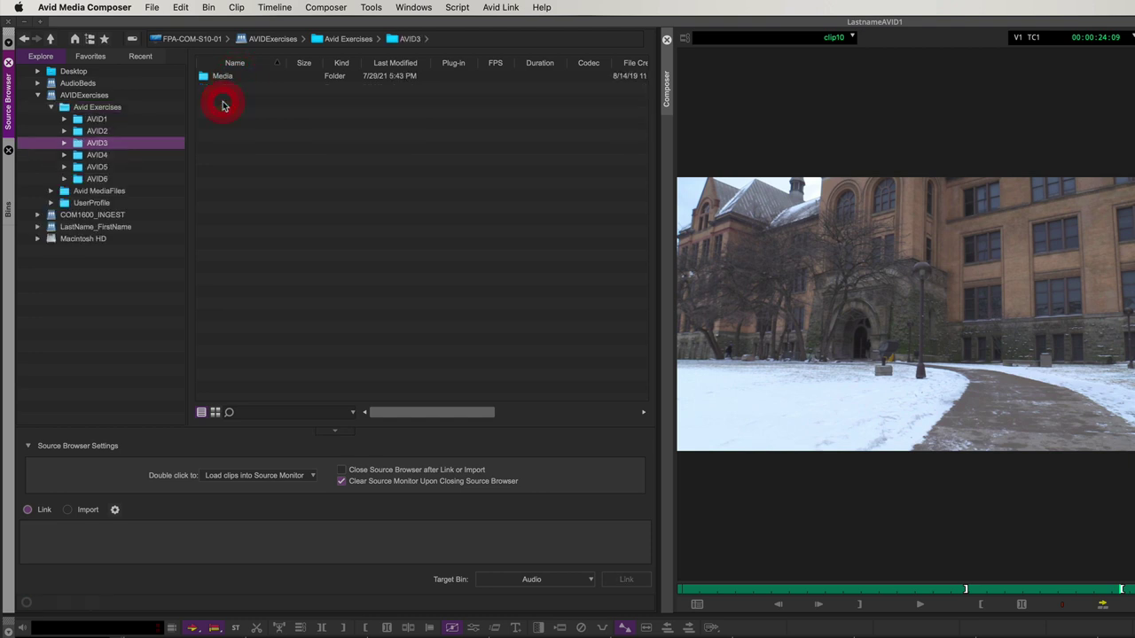
{"action": "double_click", "coordinate": [225, 79]}
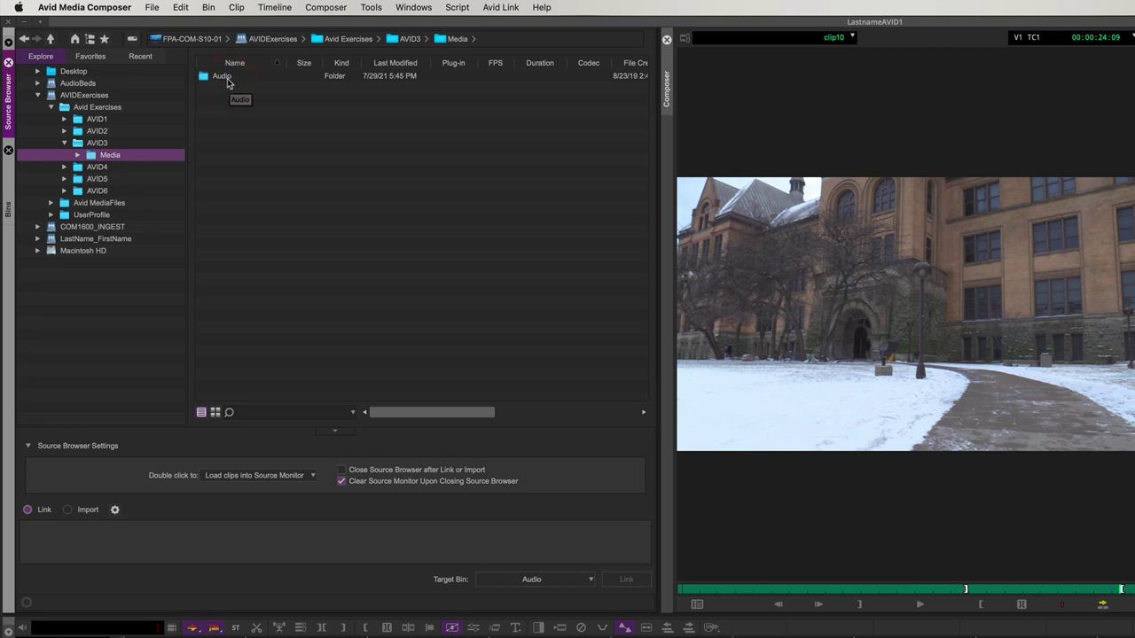
{"action": "double_click", "coordinate": [222, 77]}
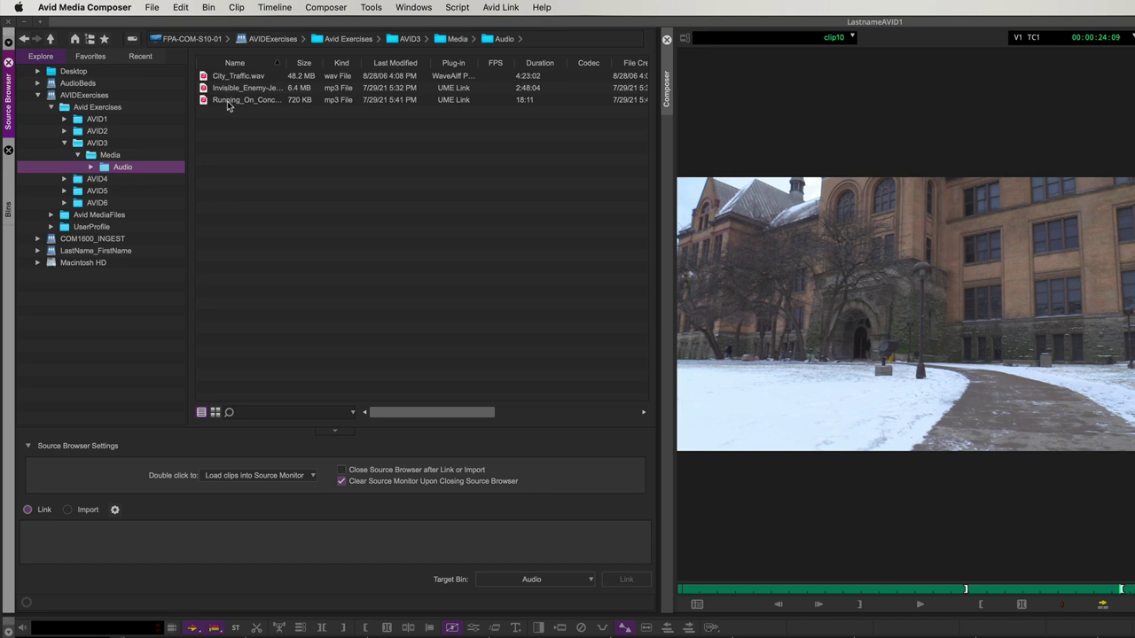
Step: Select City_Traffic.wav, Invisible_Enemy and Running_On_Concrete and choose Link into the Audio bin
{"action": "left_click", "coordinate": [228, 78]}
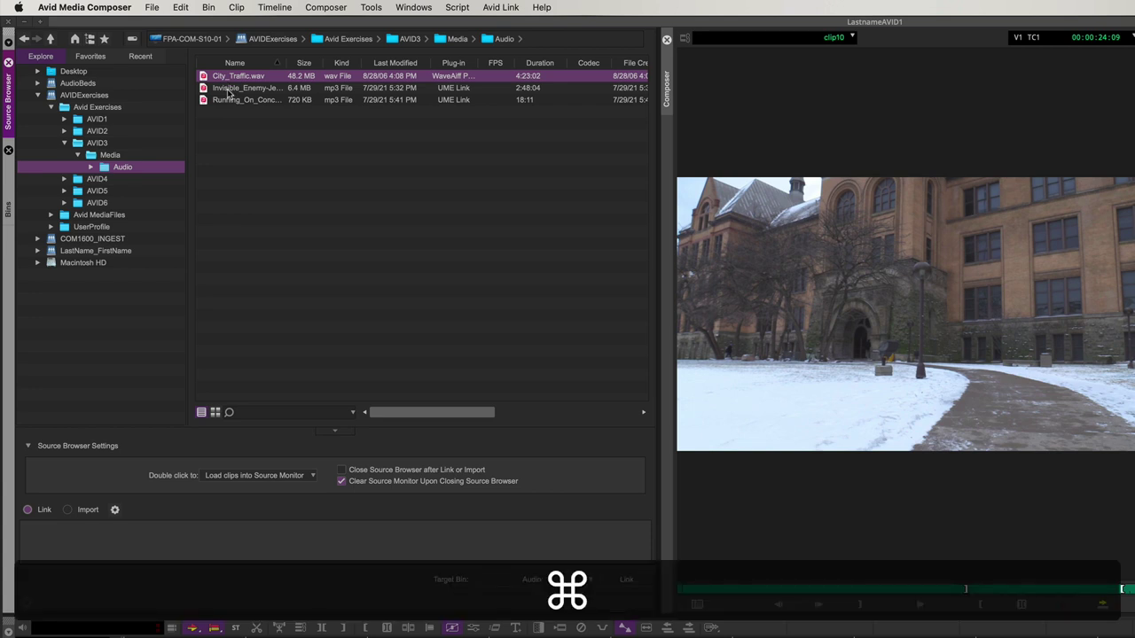
{"action": "left_click", "coordinate": [228, 89], "text": "super"}
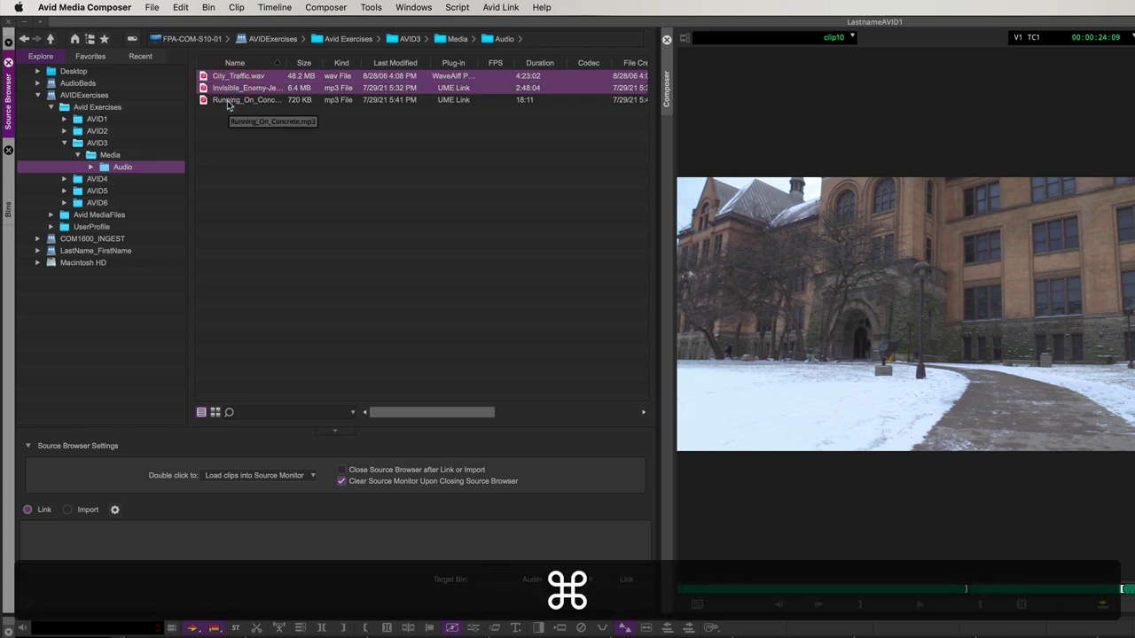
{"action": "left_click", "coordinate": [227, 100], "text": "super"}
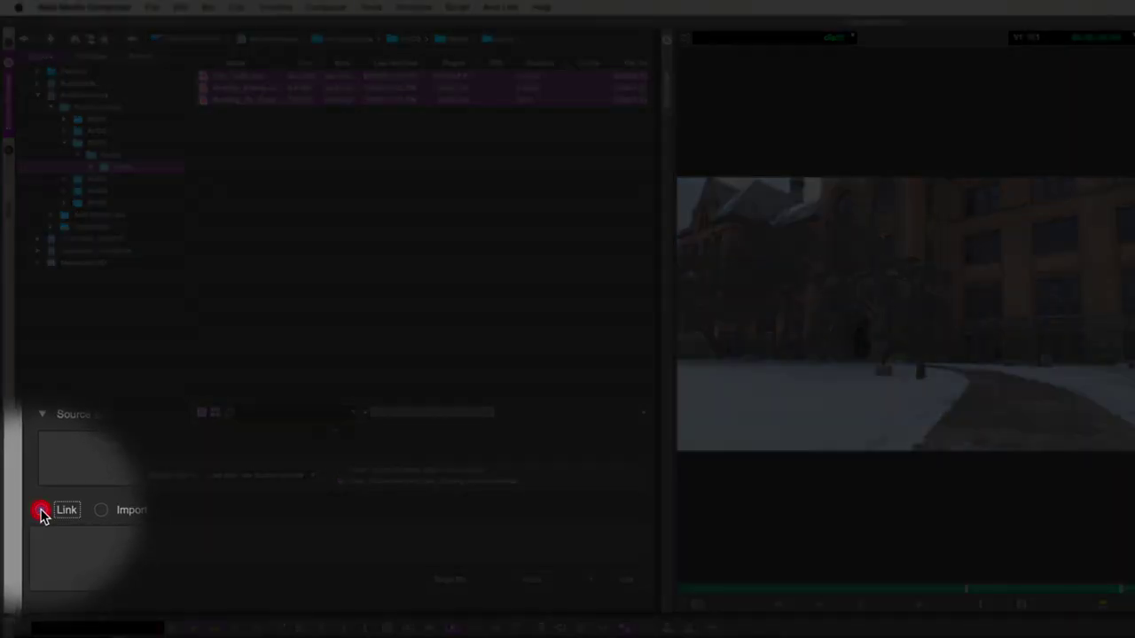
{"action": "left_click", "coordinate": [42, 512]}
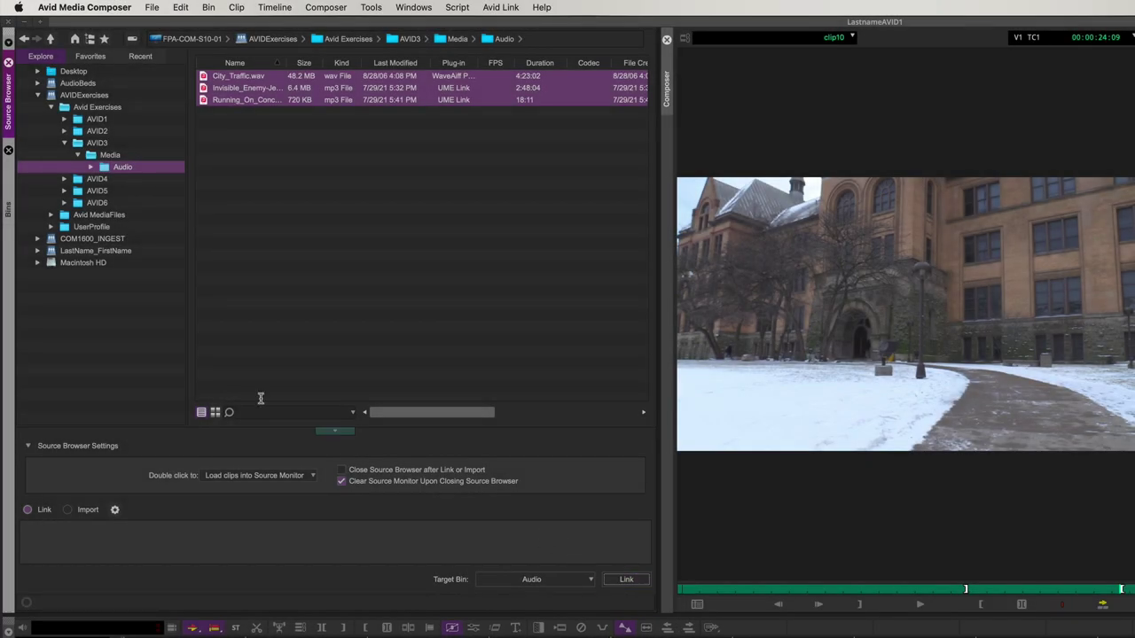
Step: Return to the Bins view, activate the timeline and deselect the V1 record track
{"action": "left_click", "coordinate": [11, 195]}
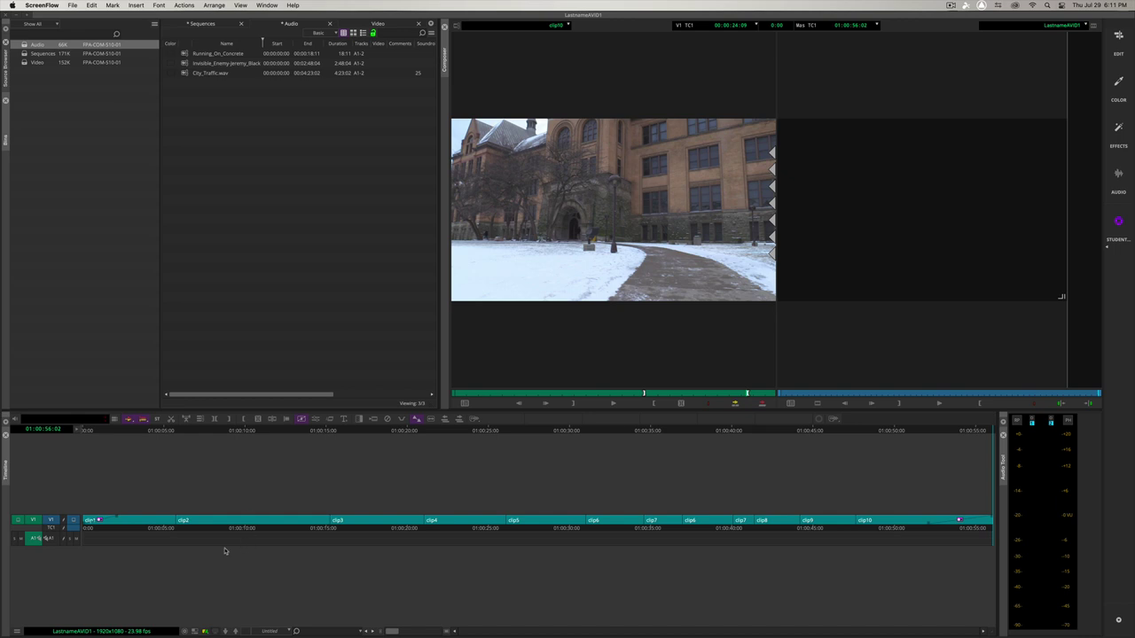
{"action": "left_click", "coordinate": [145, 559]}
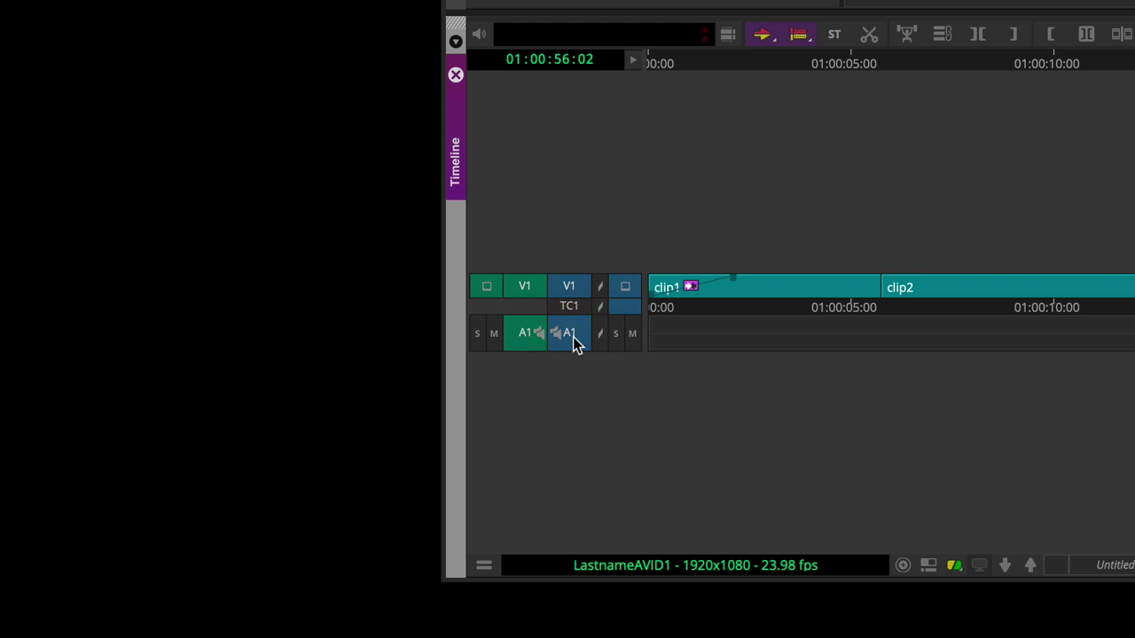
{"action": "left_click", "coordinate": [570, 288]}
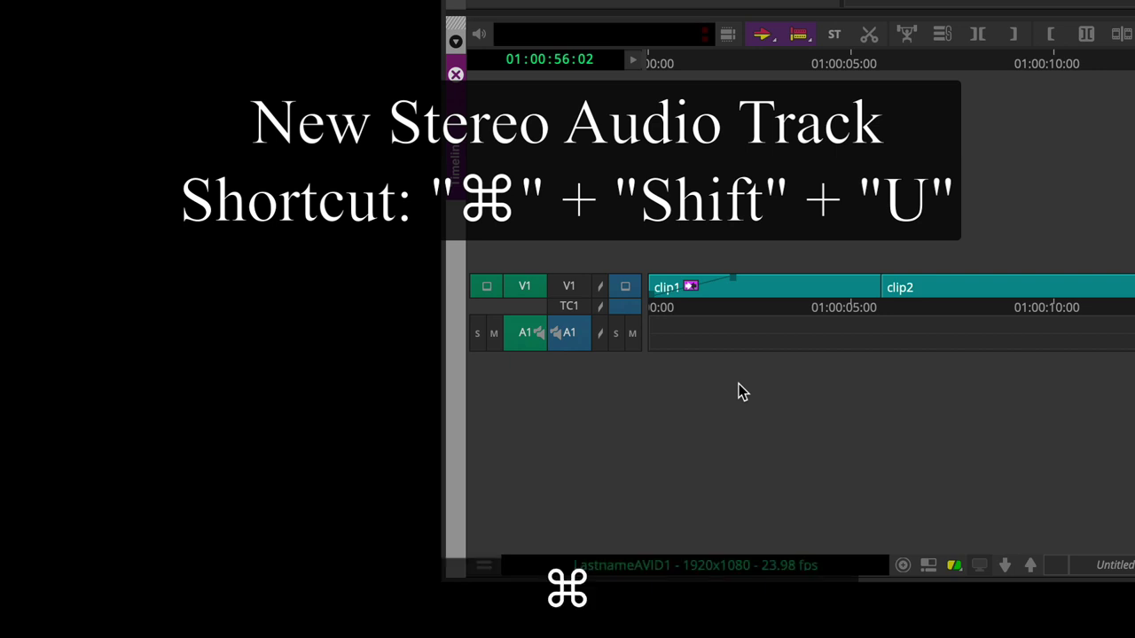
Step: Add audio tracks A2 and A3 with Shift+Cmd+U twice
{"action": "key", "text": "super+shift+u"}
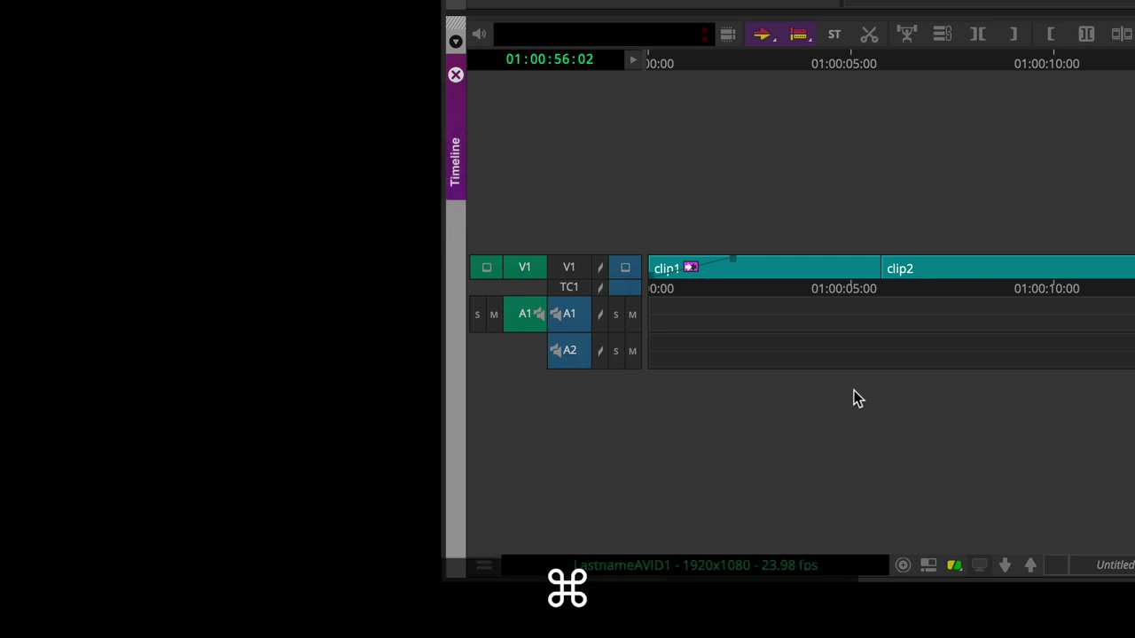
{"action": "key", "text": "super+shift+u"}
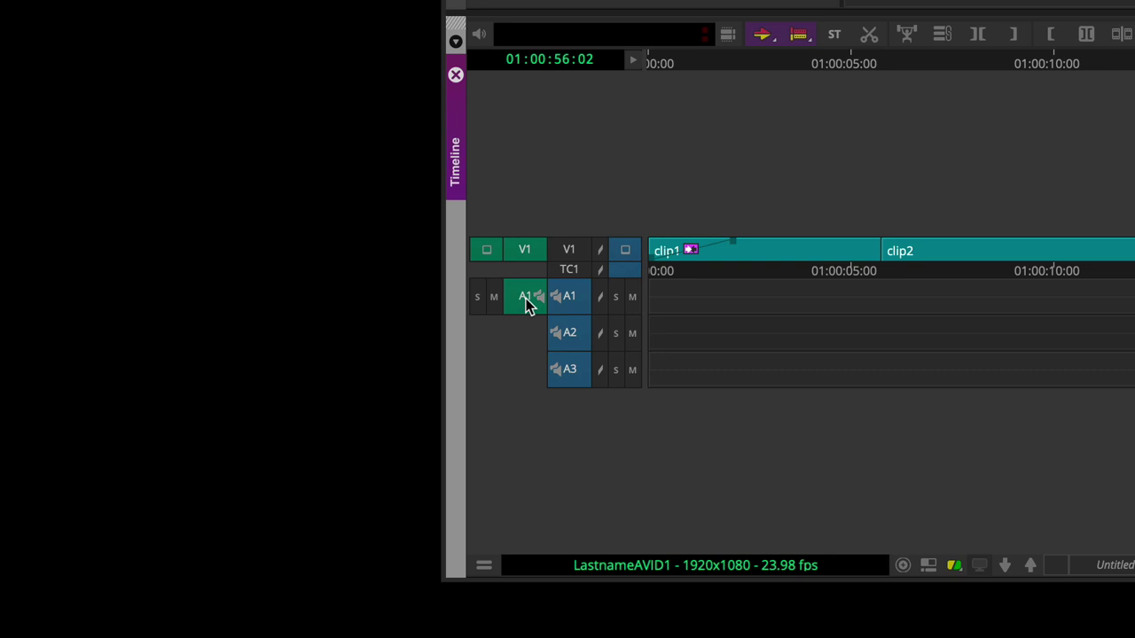
Step: Patch the source audio to track A2 and deselect A3 so only A2 is targeted
{"action": "left_click_drag", "start_coordinate": [526, 303], "coordinate": [578, 346]}
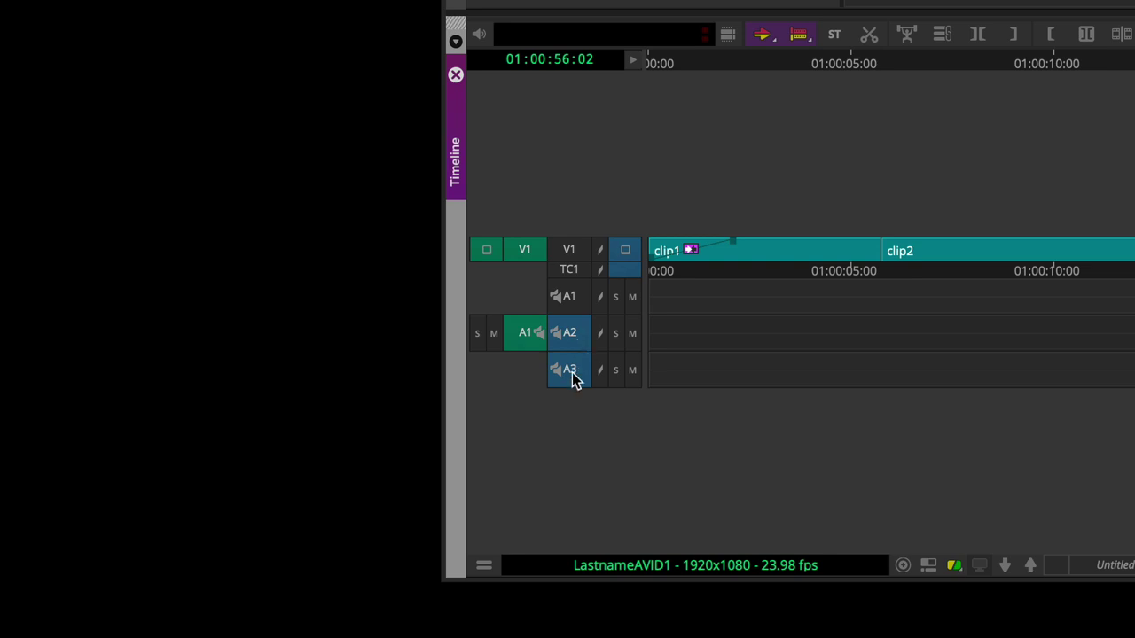
{"action": "left_click", "coordinate": [572, 374]}
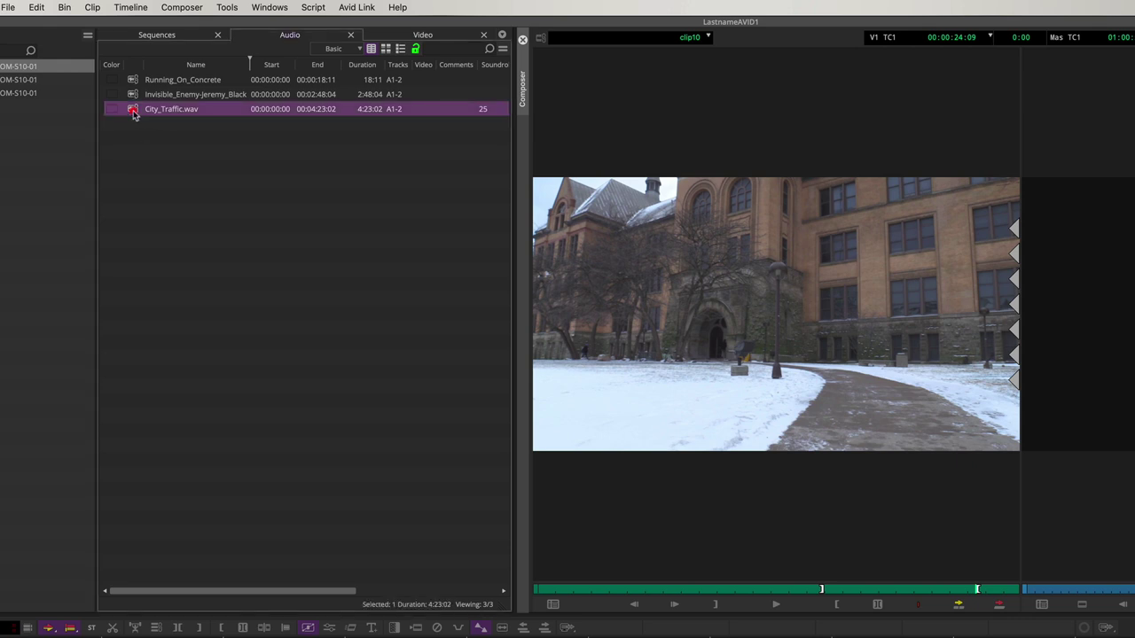
Step: Load City_Traffic.wav into the Source monitor, play a short preview, stop it and return to the start
{"action": "double_click", "coordinate": [133, 110]}
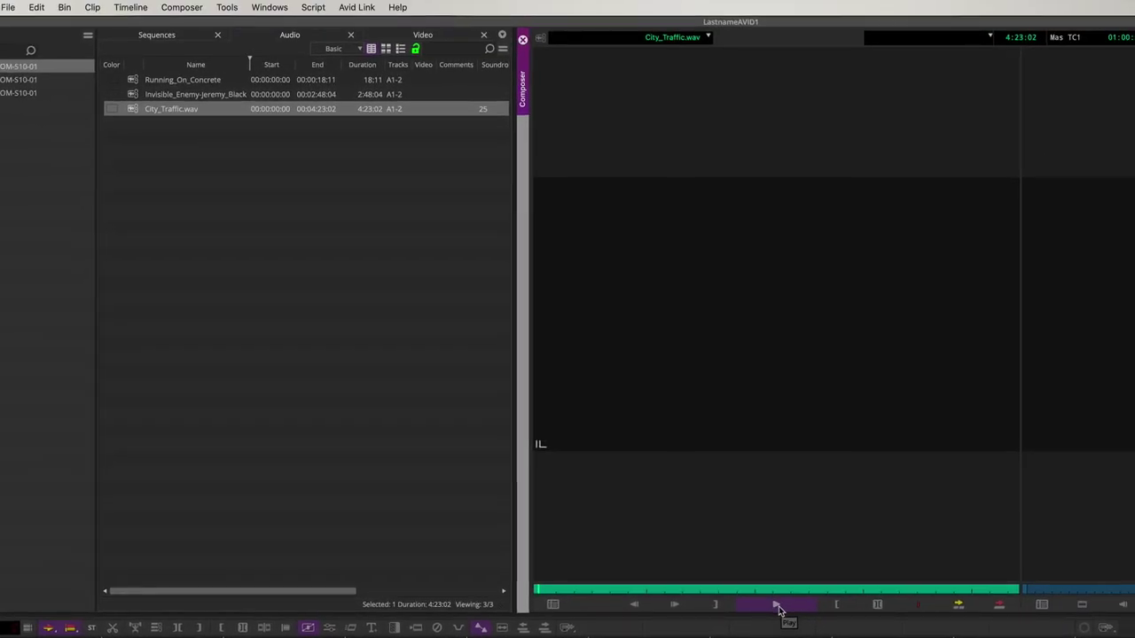
{"action": "left_click", "coordinate": [949, 521]}
{"action": "left_click", "coordinate": [777, 605]}
{"action": "key", "text": "Home"}
Step: Mark City_Traffic.wav, park the sequence at its start, and overwrite the clip onto A2 with B
{"action": "key", "text": "End"}
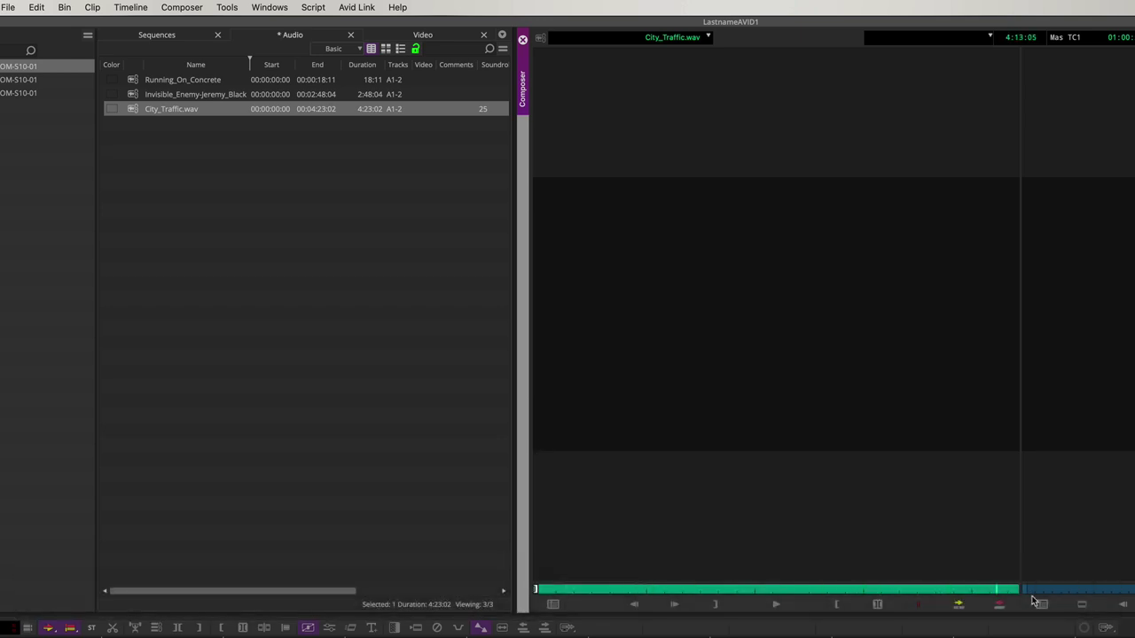
{"action": "left_click_drag", "start_coordinate": [1064, 594], "coordinate": [932, 568]}
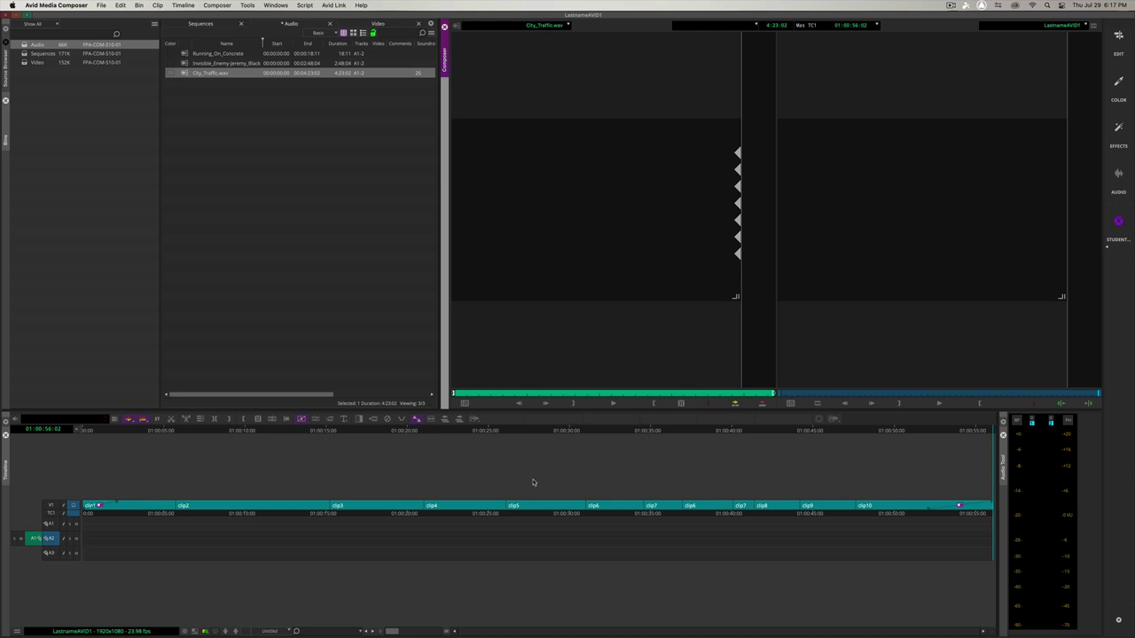
{"action": "left_click_drag", "start_coordinate": [512, 432], "coordinate": [56, 433]}
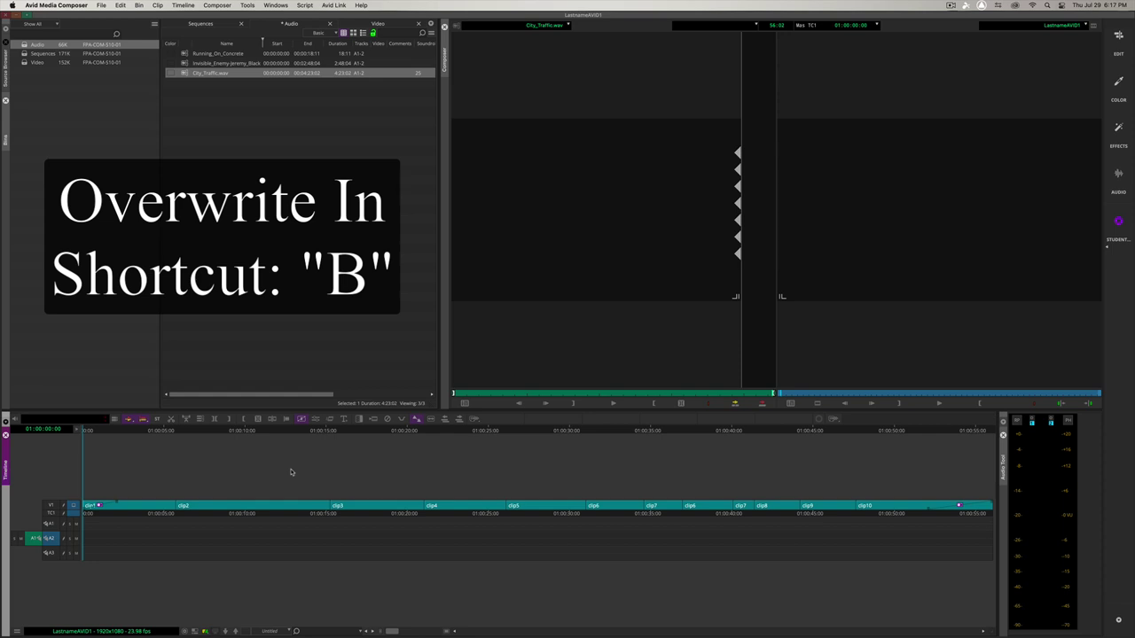
{"action": "key", "text": "b"}
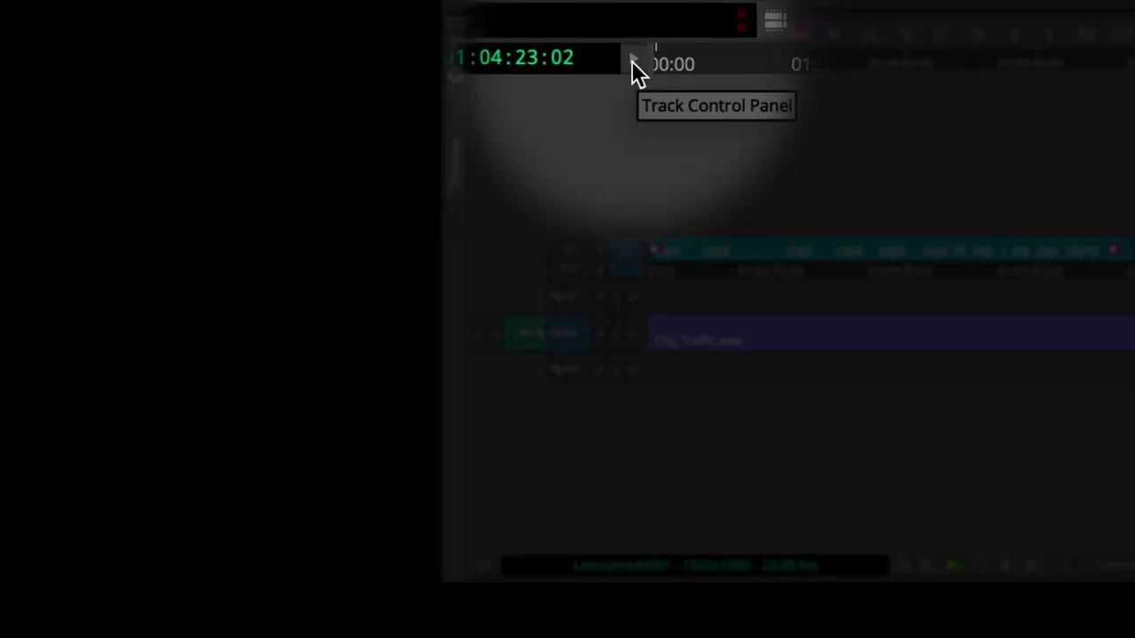
Step: Turn on A2's waveform display, then play the sequence from the start to check the traffic audio
{"action": "left_click", "coordinate": [631, 60]}
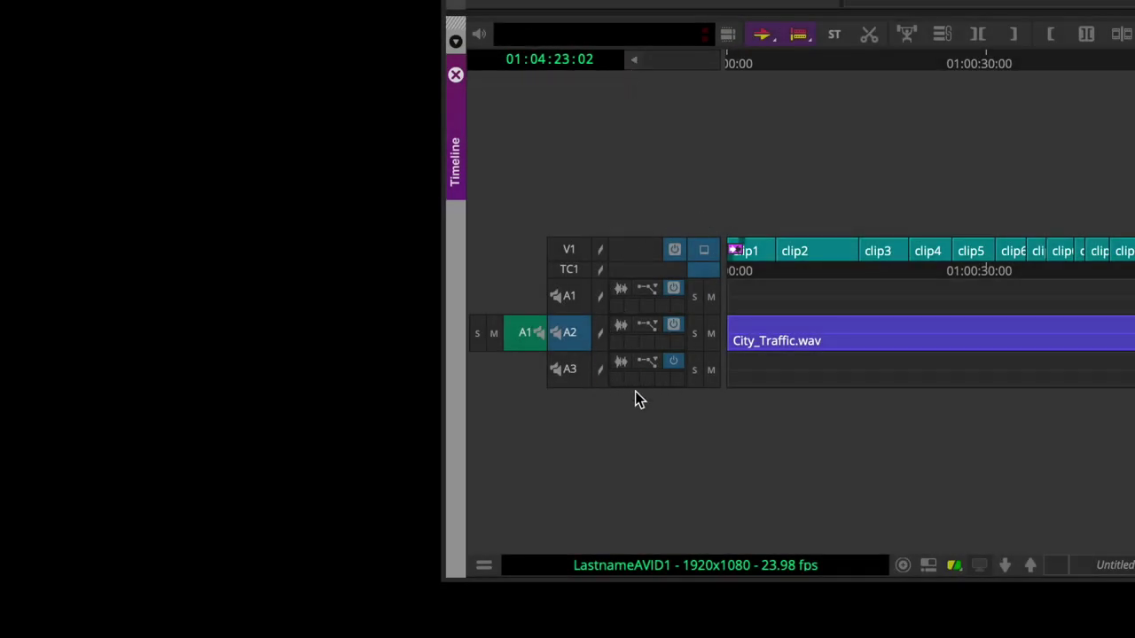
{"action": "left_click", "coordinate": [621, 330]}
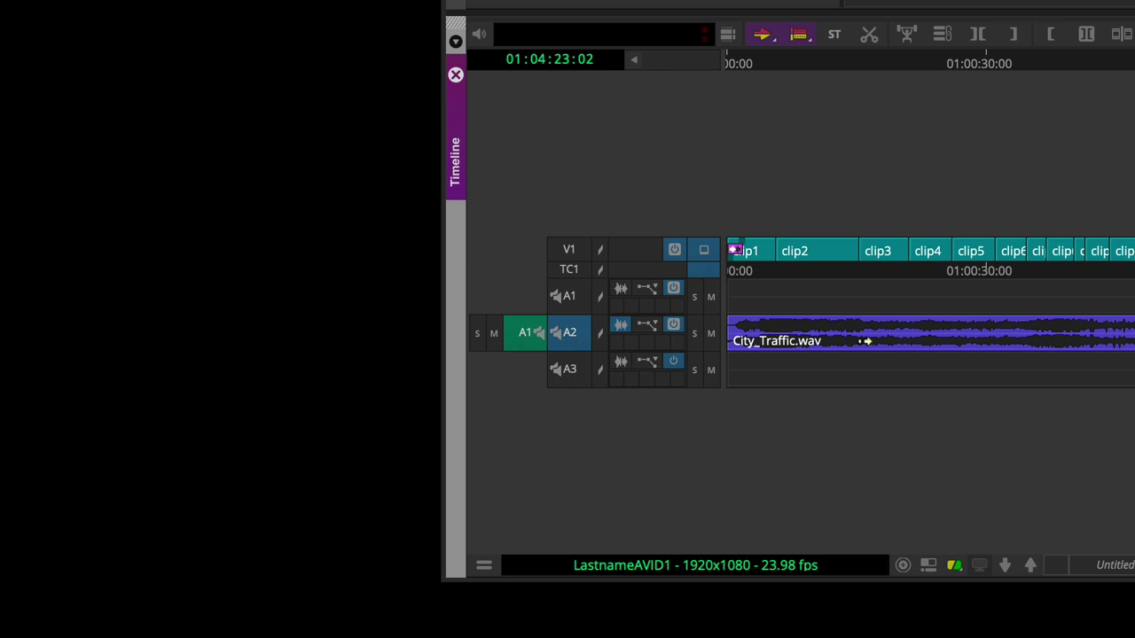
{"action": "left_click", "coordinate": [732, 69]}
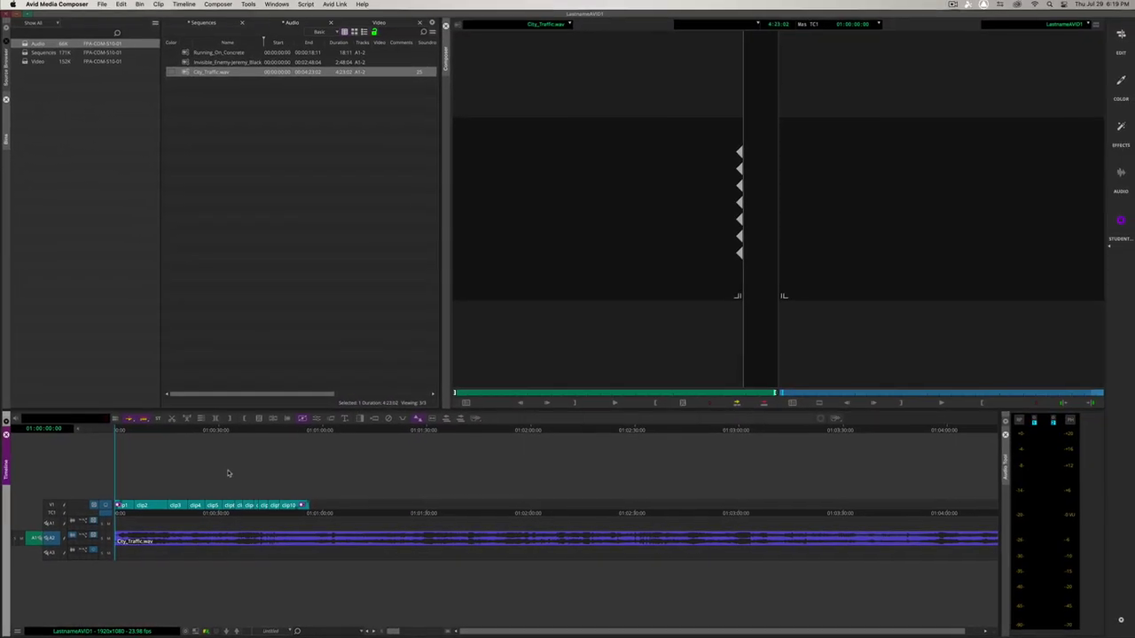
{"action": "key", "text": "space"}
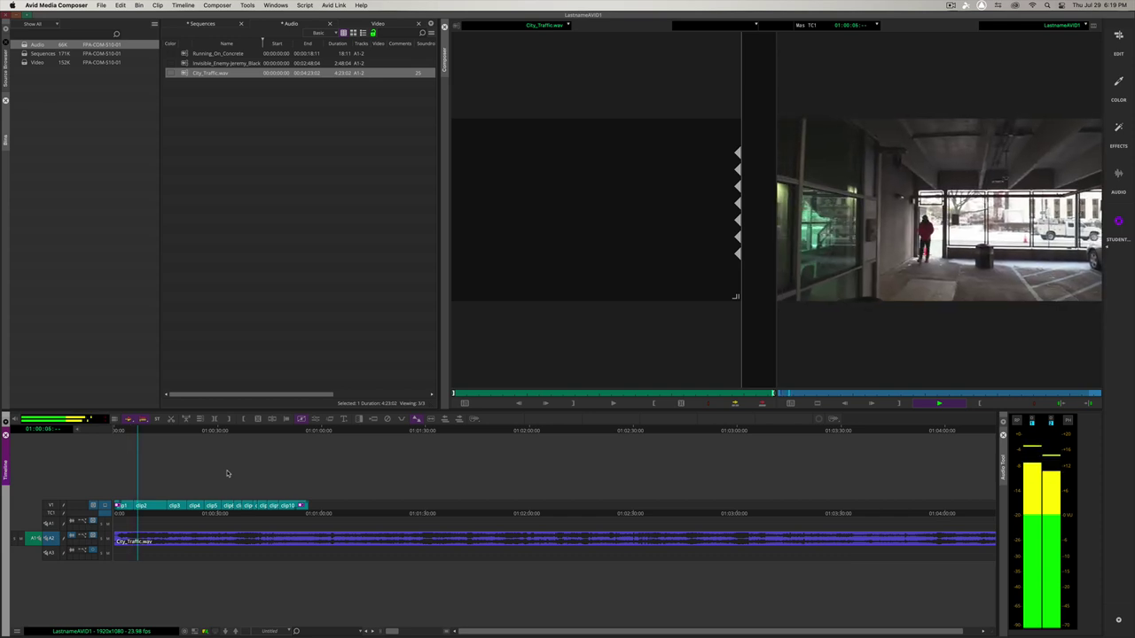
{"action": "key", "text": "space"}
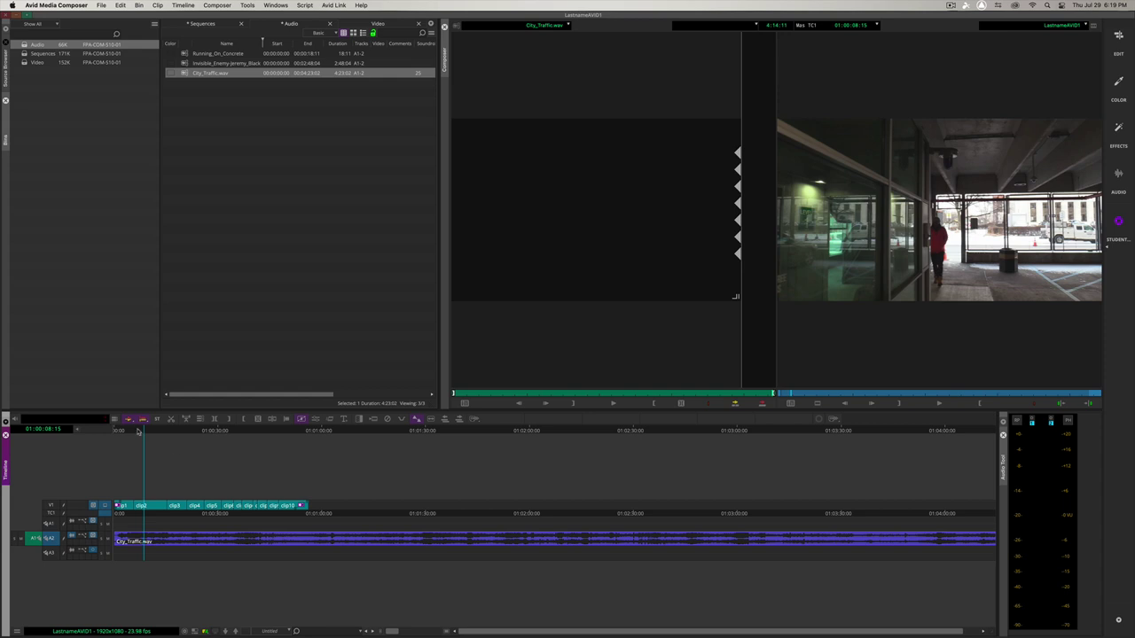
{"action": "left_click_drag", "start_coordinate": [143, 430], "coordinate": [107, 431]}
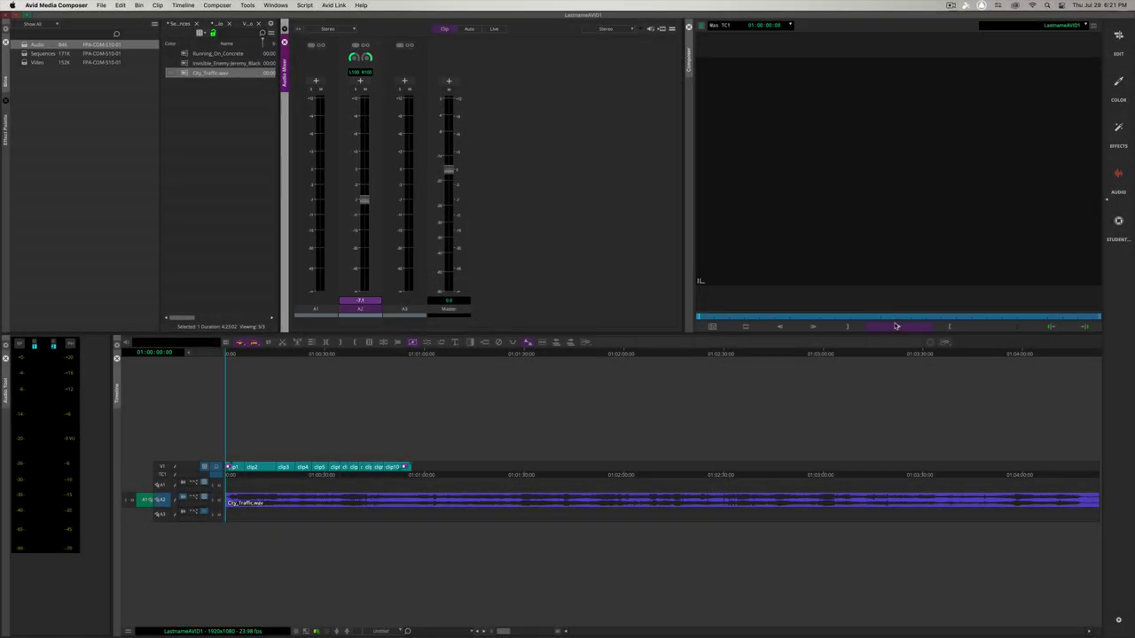
Step: Play the sequence from the start to hear City_Traffic.wav under clip1–clip10, rewinding once
{"action": "left_click", "coordinate": [896, 326]}
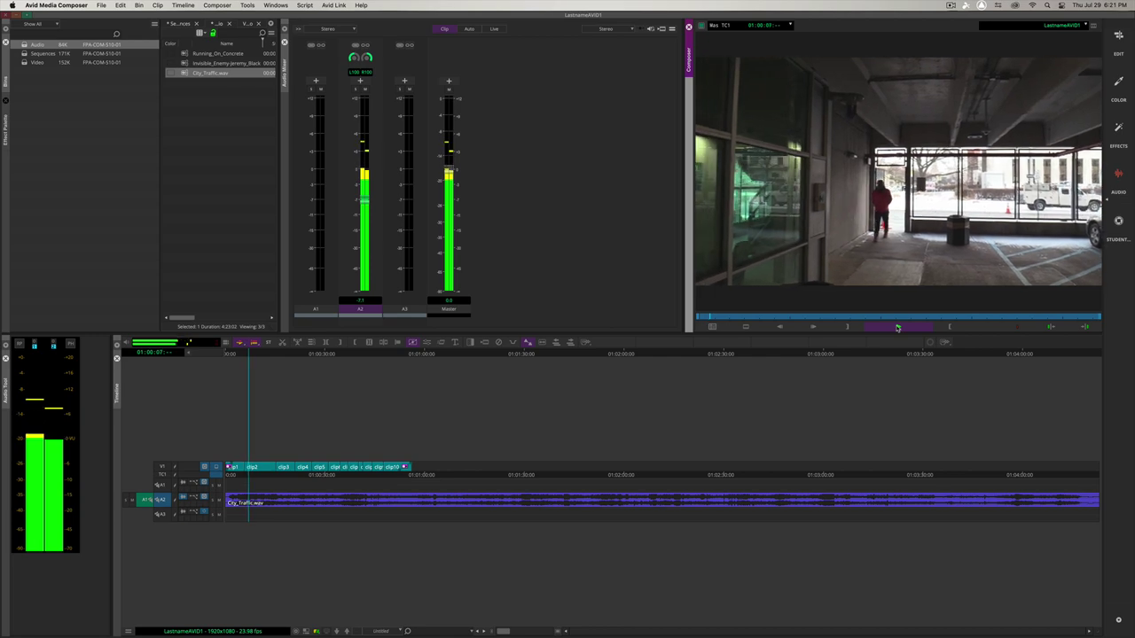
{"action": "key", "text": "space"}
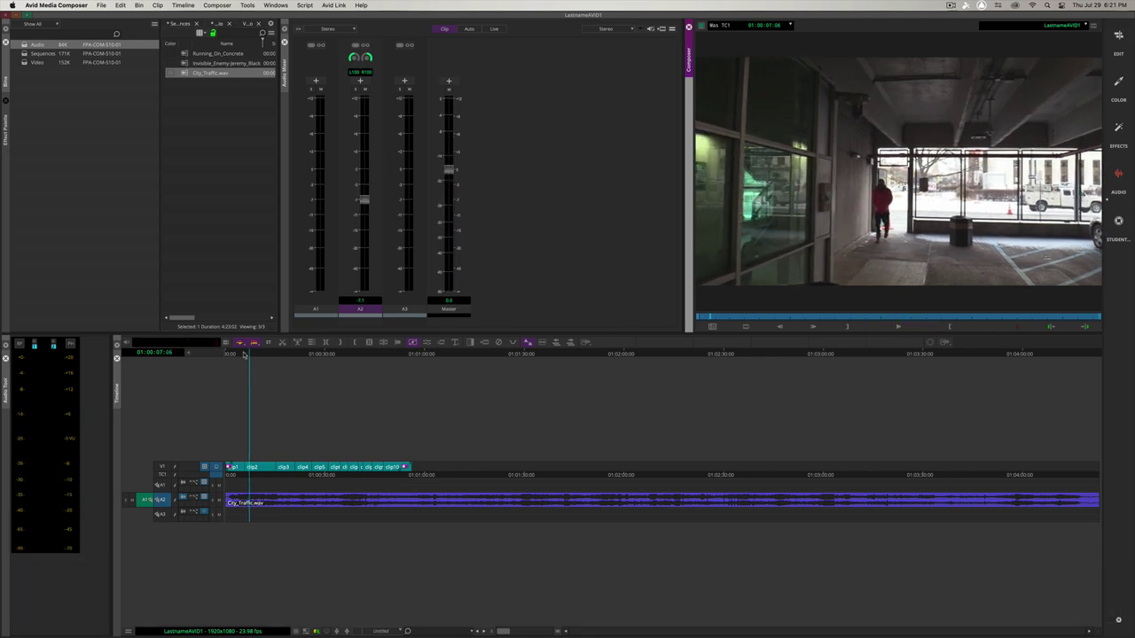
{"action": "left_click", "coordinate": [230, 353]}
{"action": "left_click", "coordinate": [223, 353]}
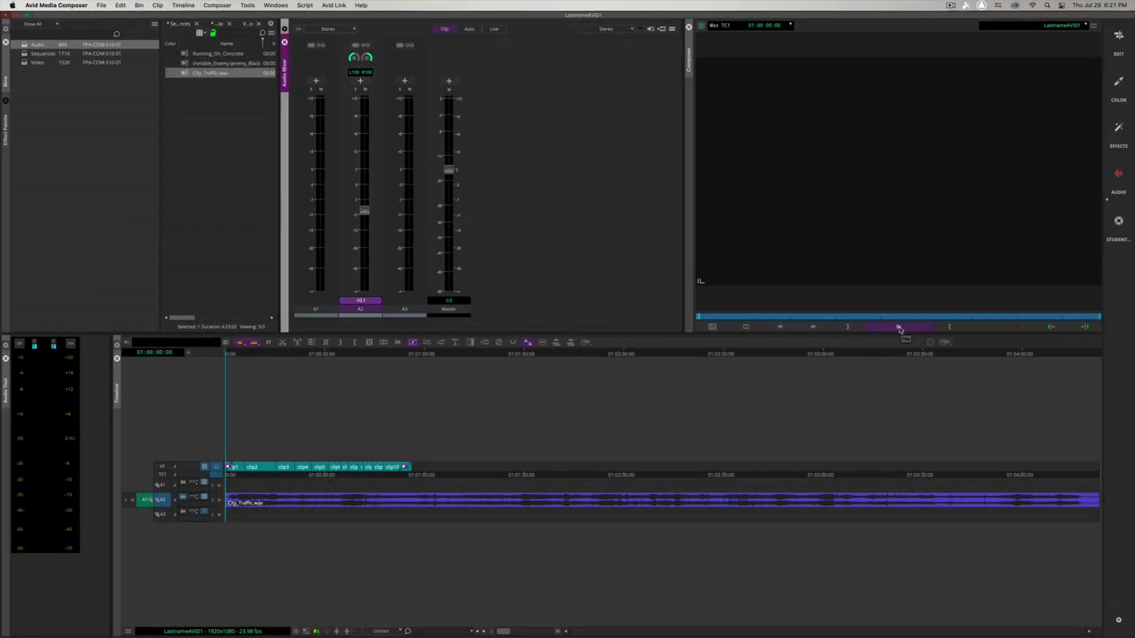
{"action": "left_click", "coordinate": [899, 328]}
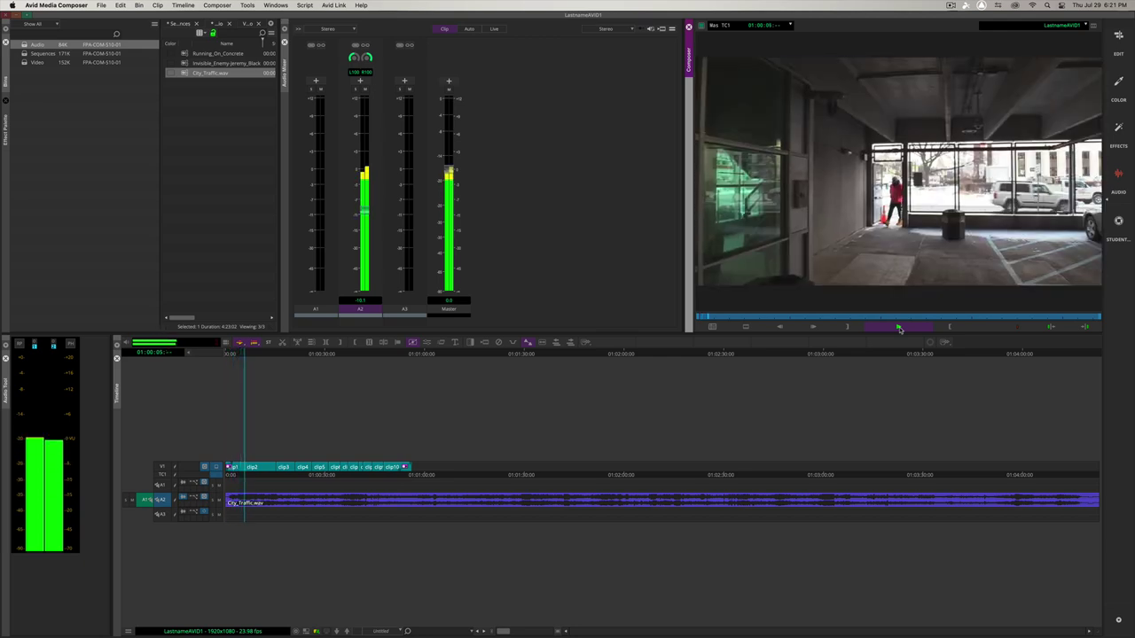
{"action": "key", "text": "space"}
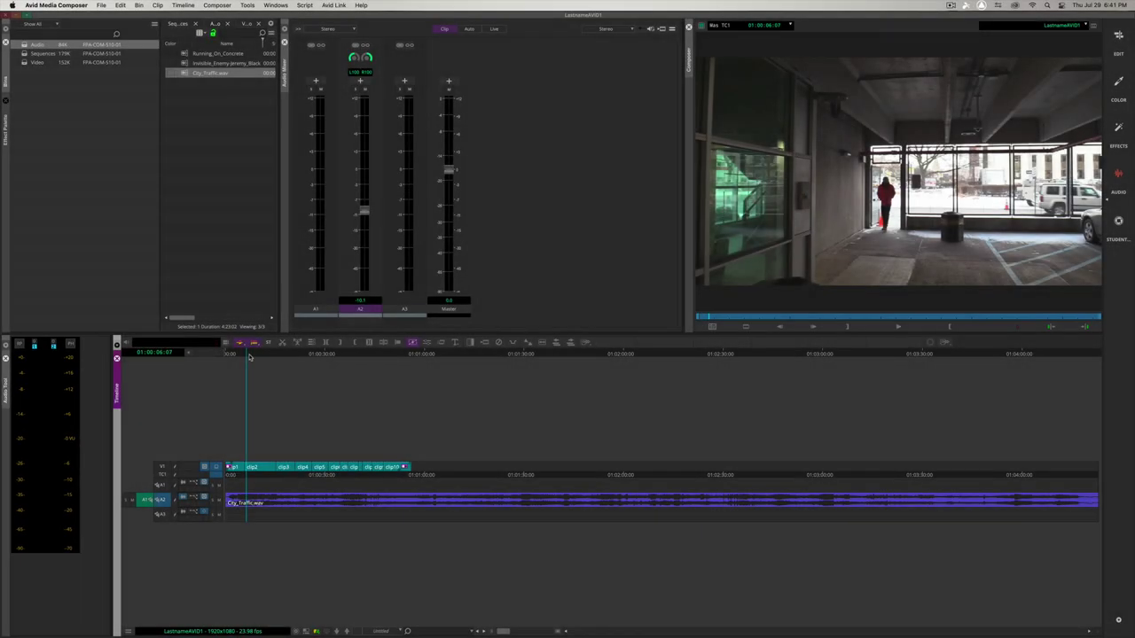
{"action": "left_click", "coordinate": [223, 356]}
{"action": "key", "text": "space"}
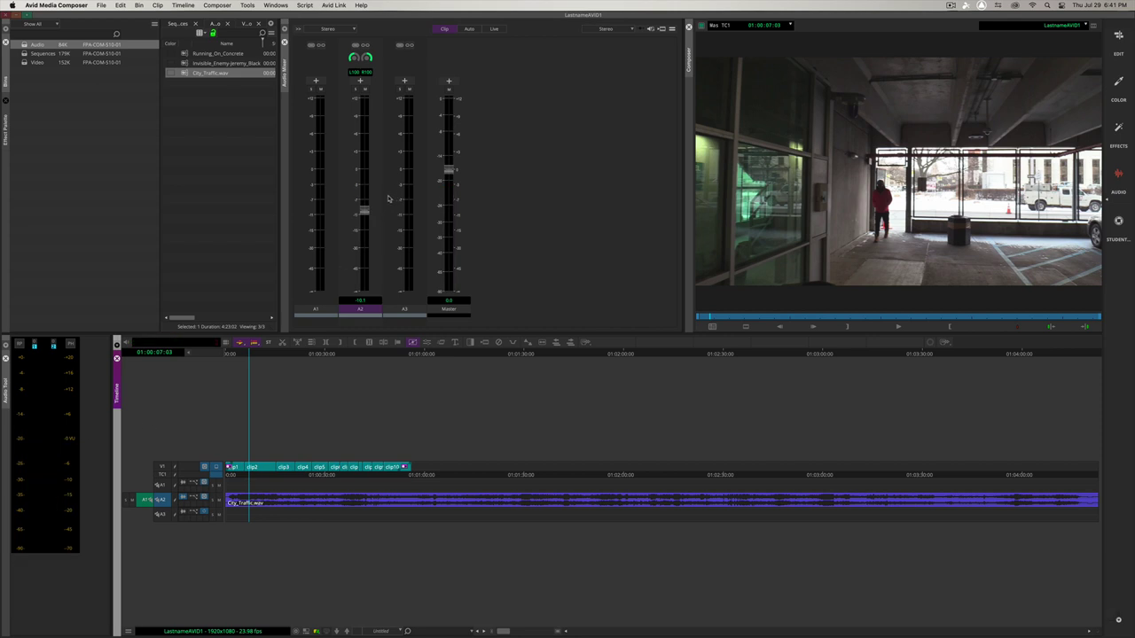
{"action": "key", "text": "space"}
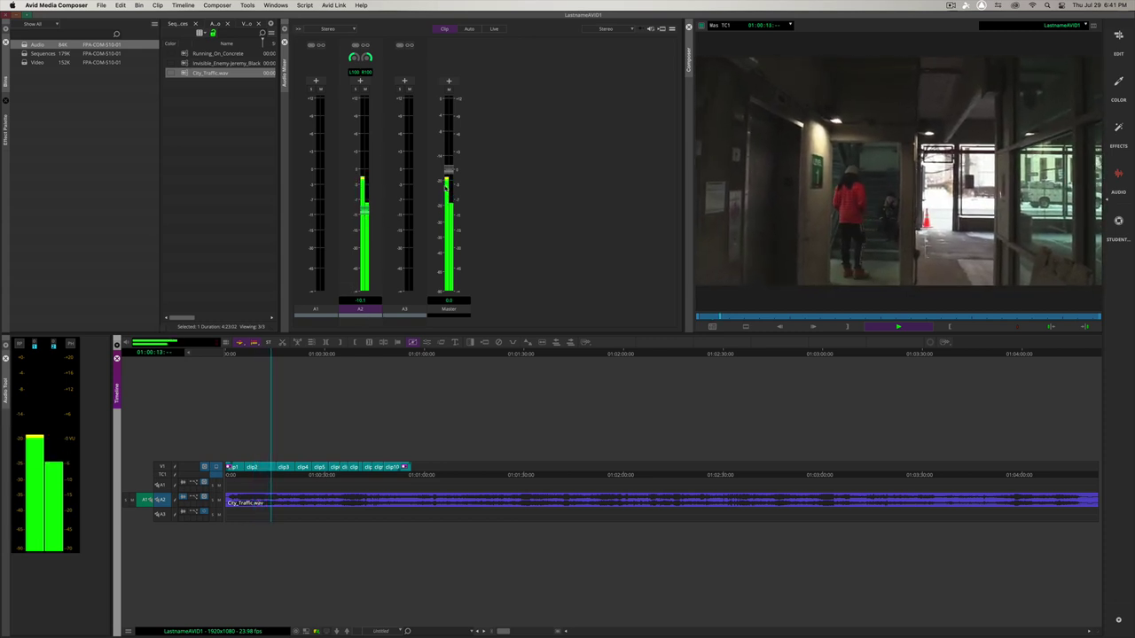
{"action": "key", "text": "space"}
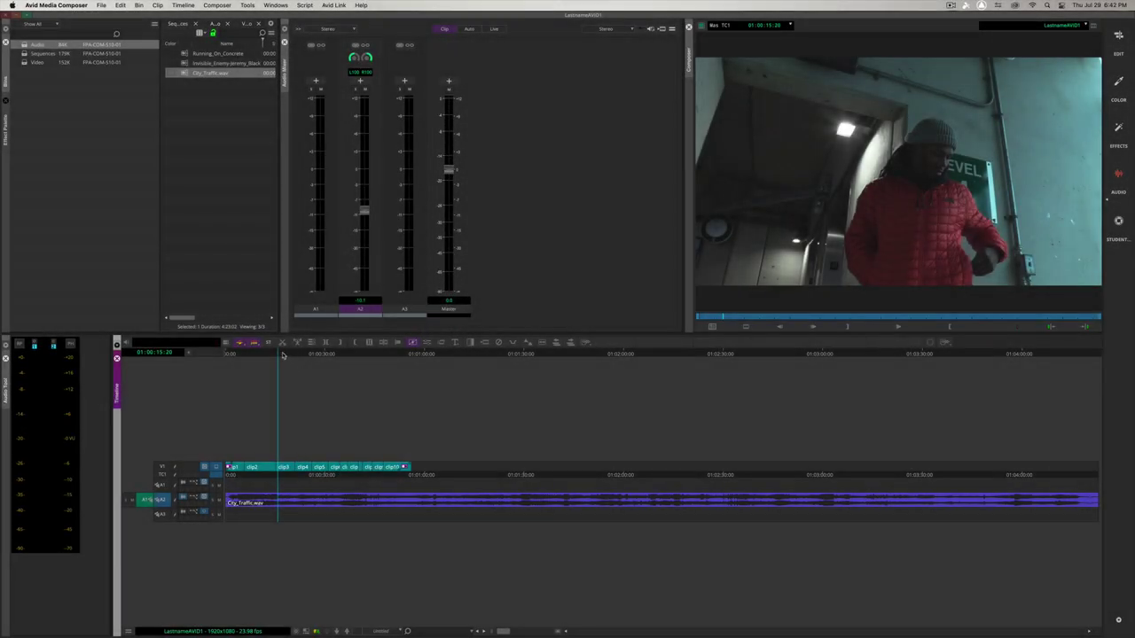
{"action": "left_click_drag", "start_coordinate": [280, 355], "coordinate": [242, 363]}
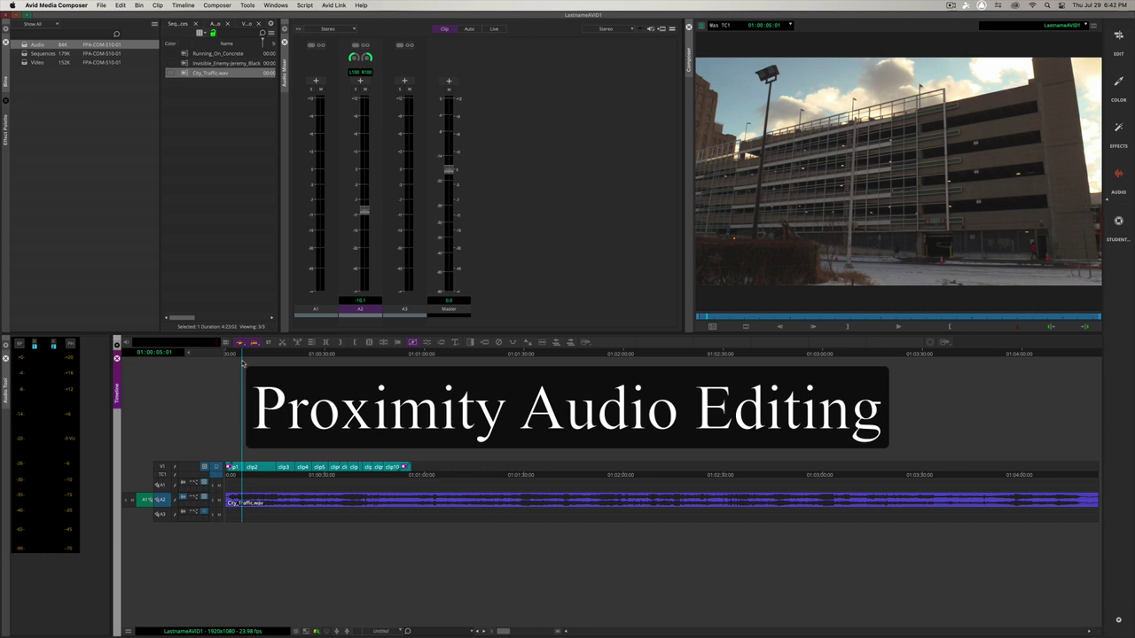
{"action": "left_click", "coordinate": [233, 357]}
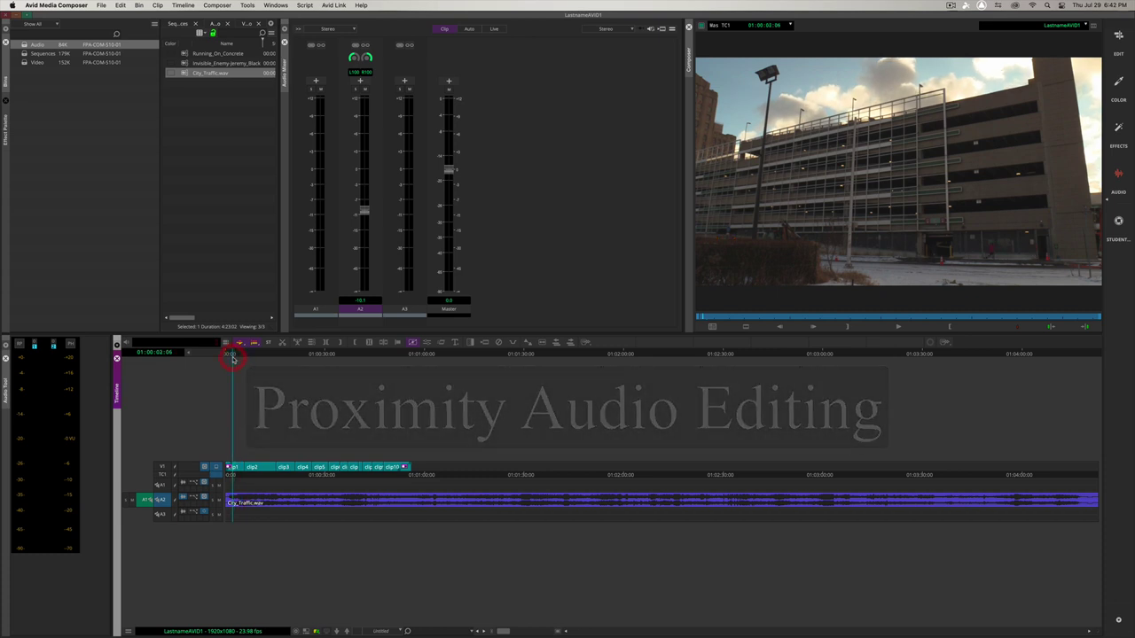
{"action": "key", "text": "space"}
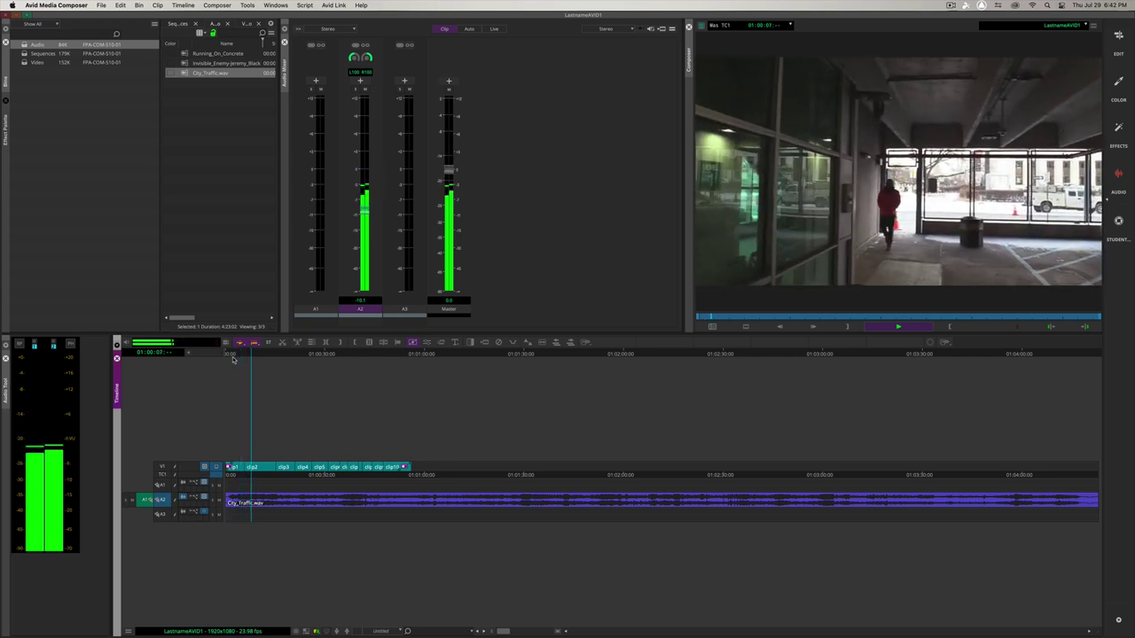
{"action": "key", "text": "space"}
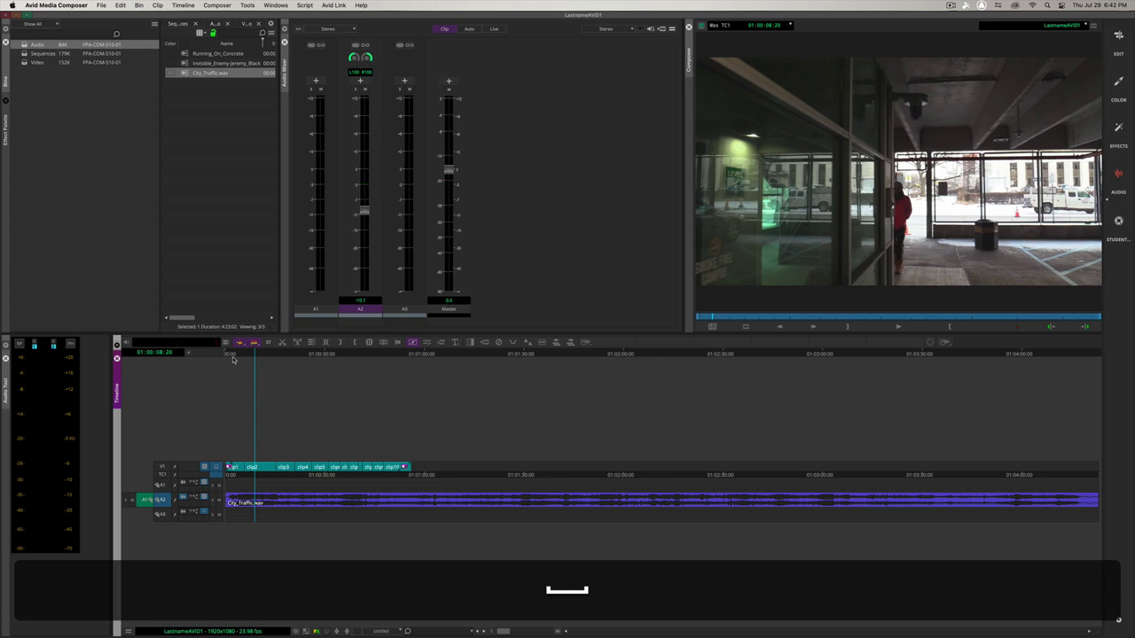
{"action": "key", "text": "space"}
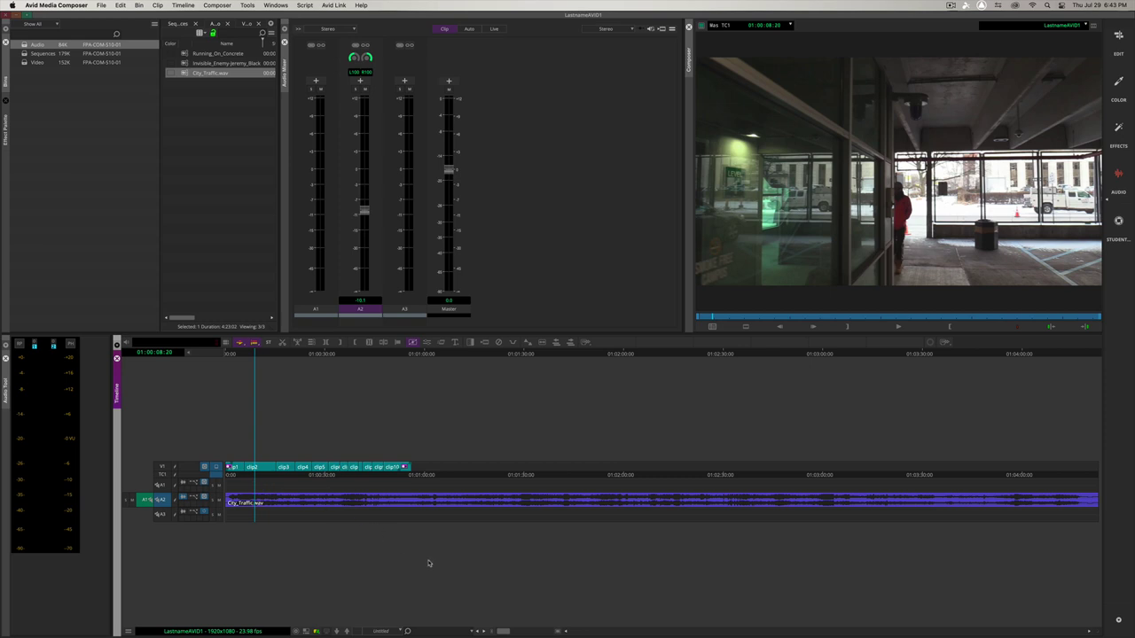
Step: Zoom the timeline in three levels, move to about 01:00:05, and show A2's Volume automation line
{"action": "left_click", "coordinate": [558, 631]}
{"action": "left_click", "coordinate": [558, 631]}
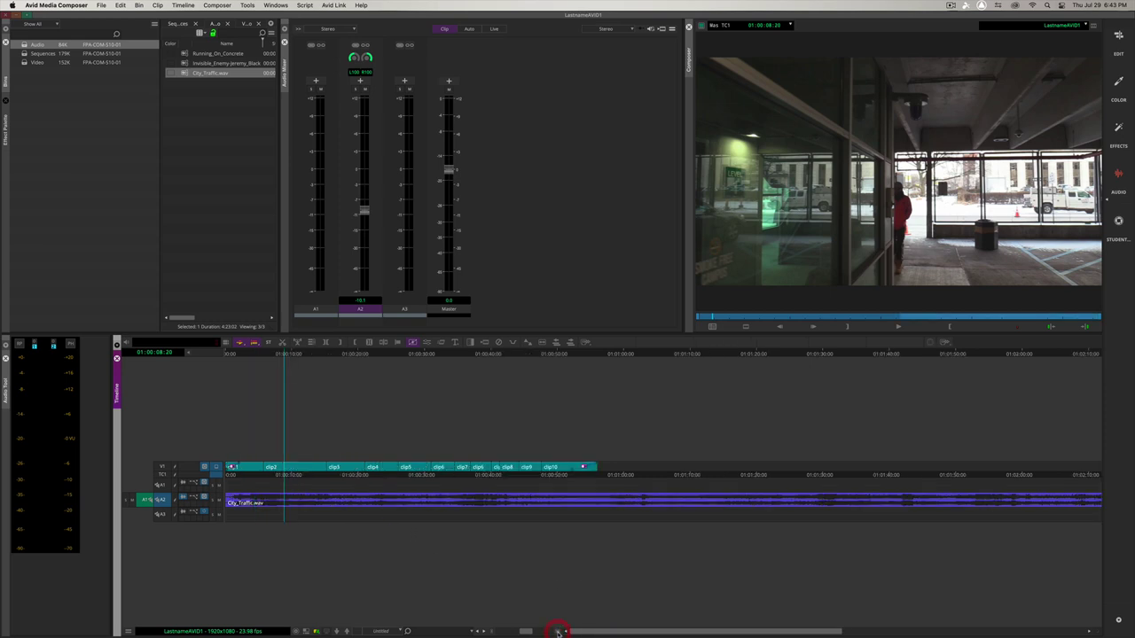
{"action": "left_click", "coordinate": [557, 631]}
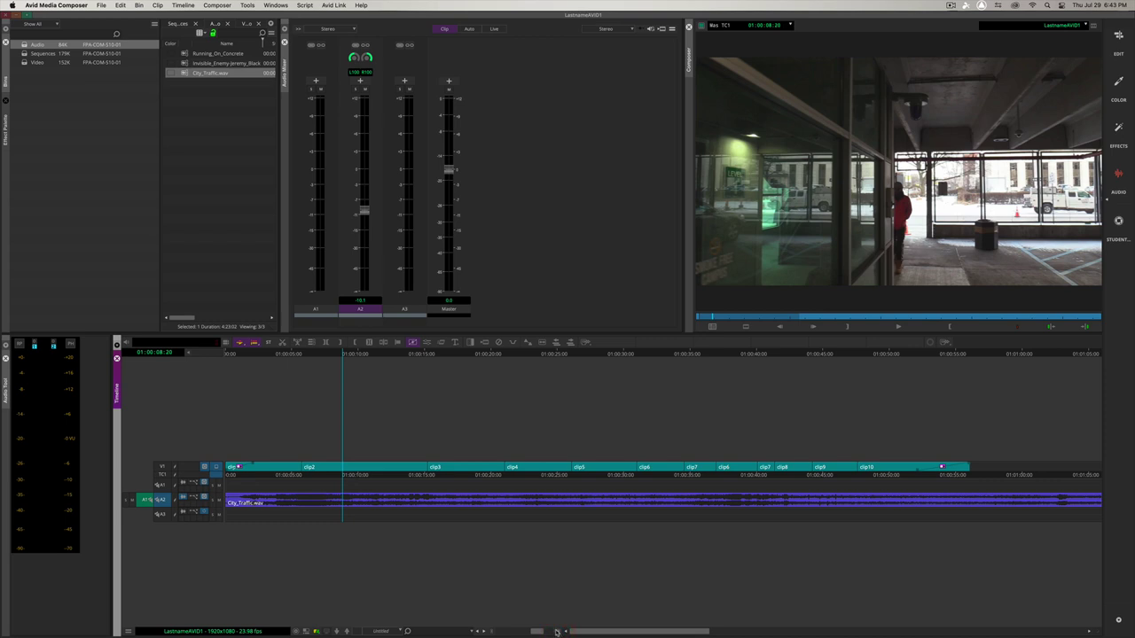
{"action": "left_click_drag", "start_coordinate": [338, 355], "coordinate": [298, 372]}
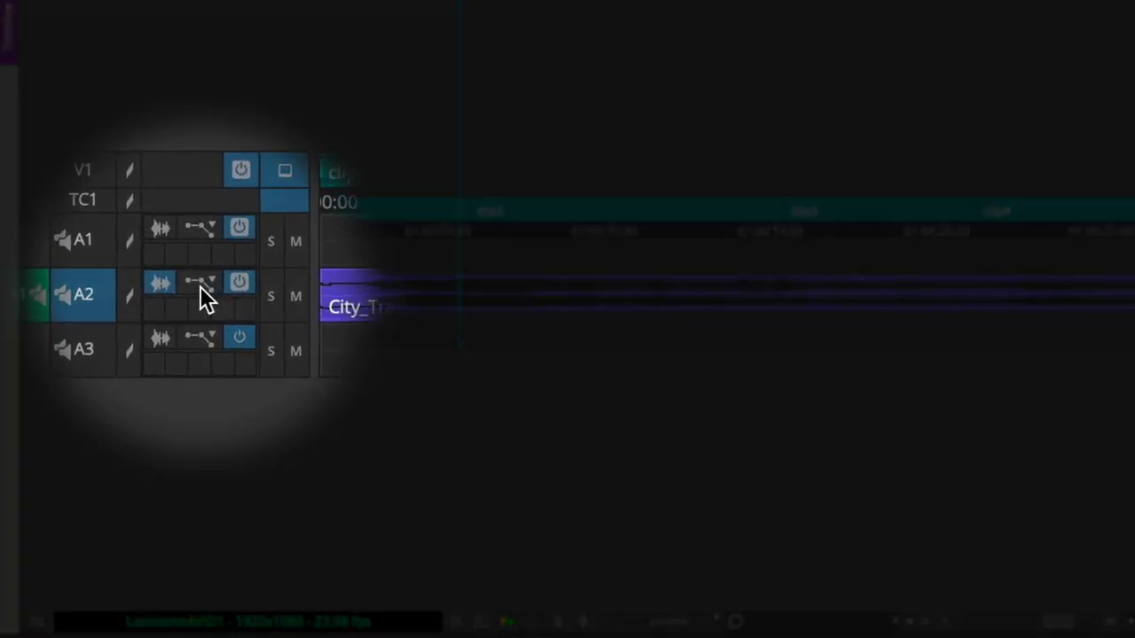
{"action": "left_click", "coordinate": [199, 286]}
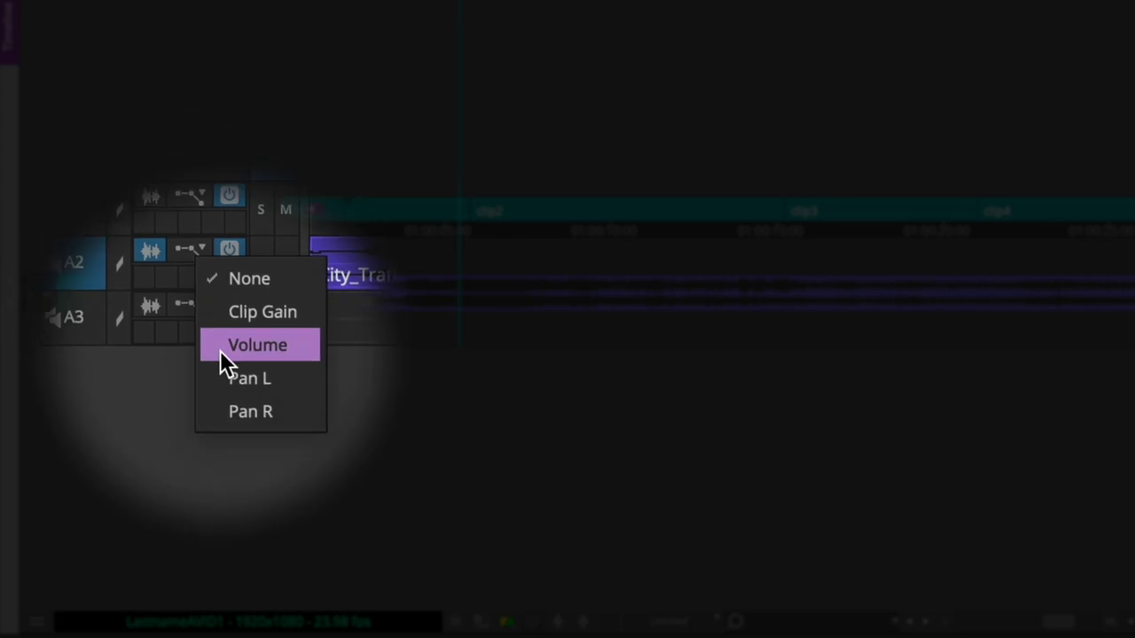
{"action": "left_click", "coordinate": [224, 355]}
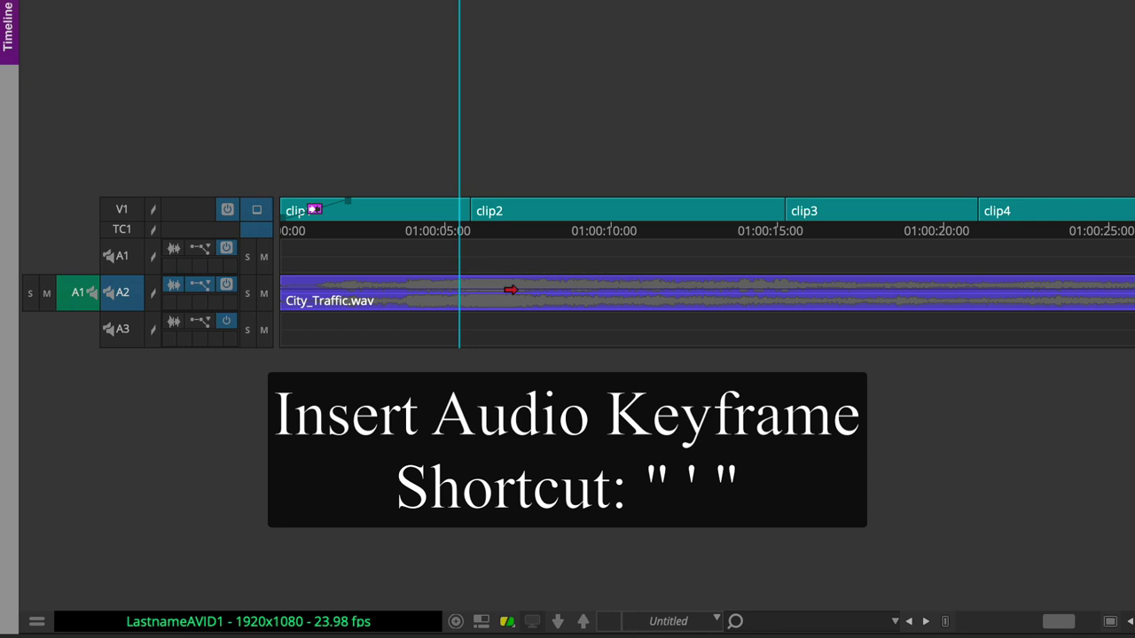
Step: Insert two volume keyframes on A2 around 01:00:05:00 with the apostrophe key
{"action": "key", "text": "apostrophe"}
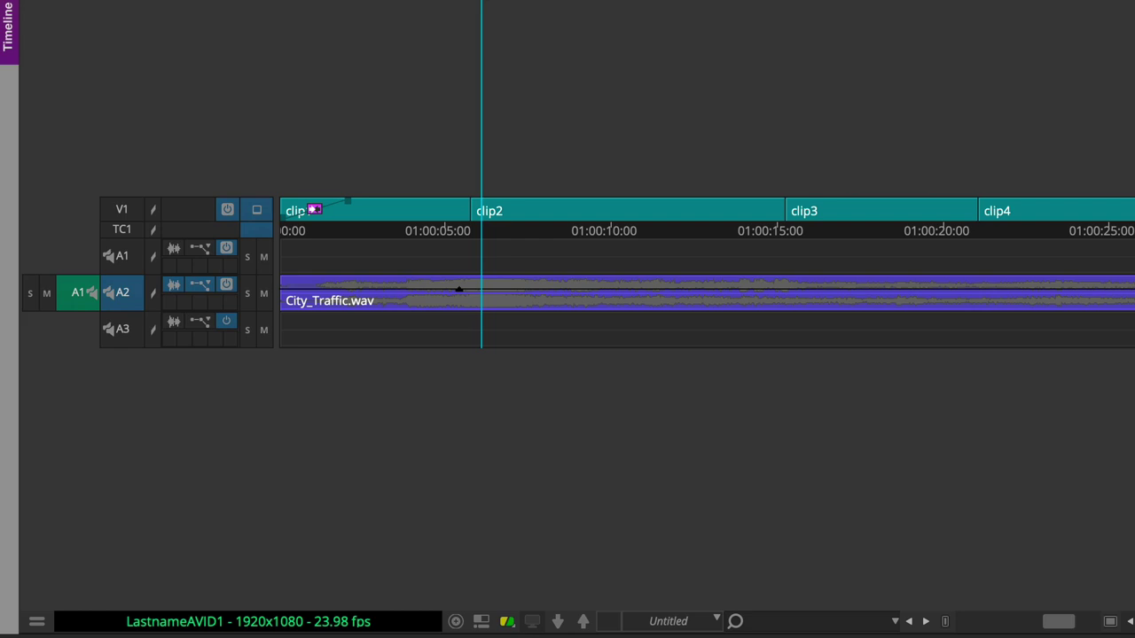
{"action": "key", "text": "apostrophe"}
Step: Drag A2's volume after the 01:00:05 keyframe down to -9.8 dB and replay from about 01:00:04
{"action": "mouse_move", "coordinate": [483, 298]}
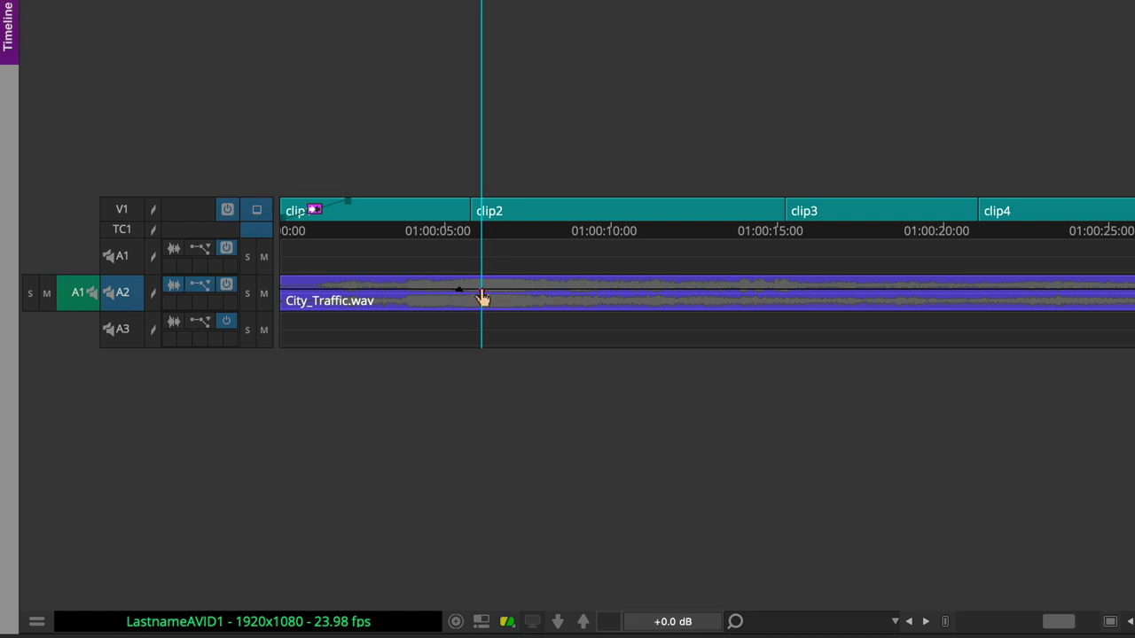
{"action": "left_click_drag", "start_coordinate": [483, 298], "coordinate": [481, 302]}
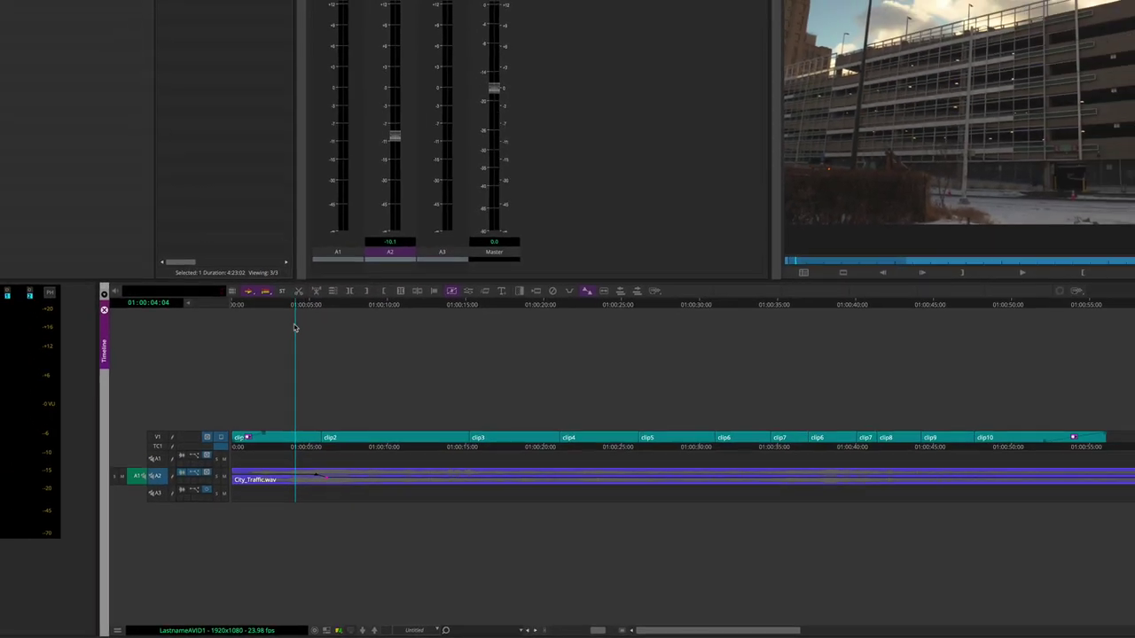
{"action": "left_click", "coordinate": [435, 18]}
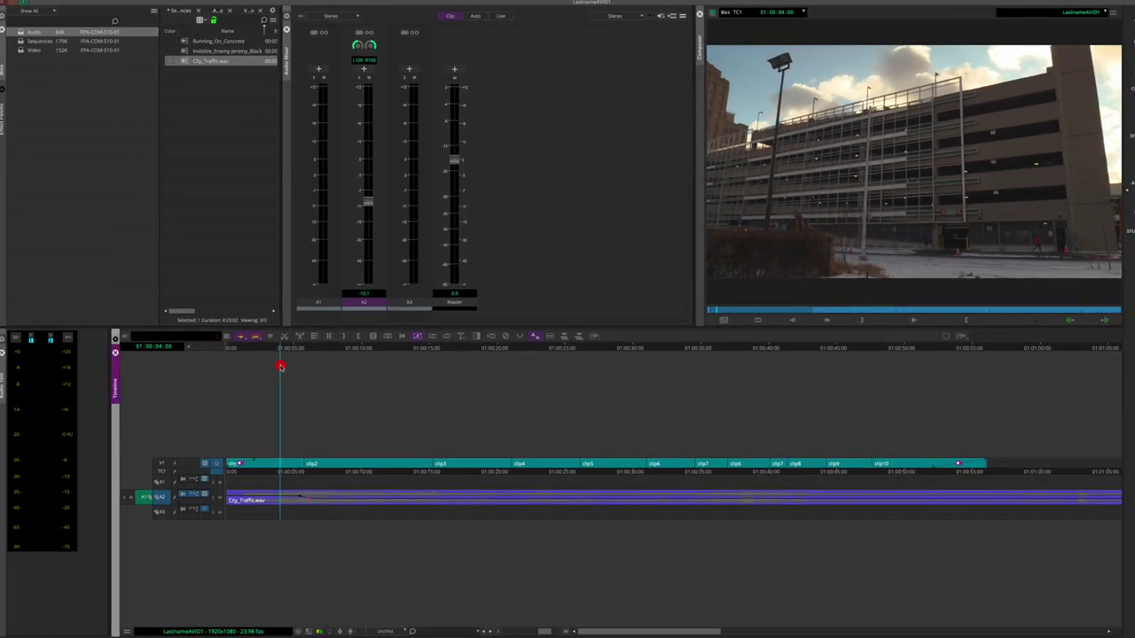
{"action": "key", "text": "space"}
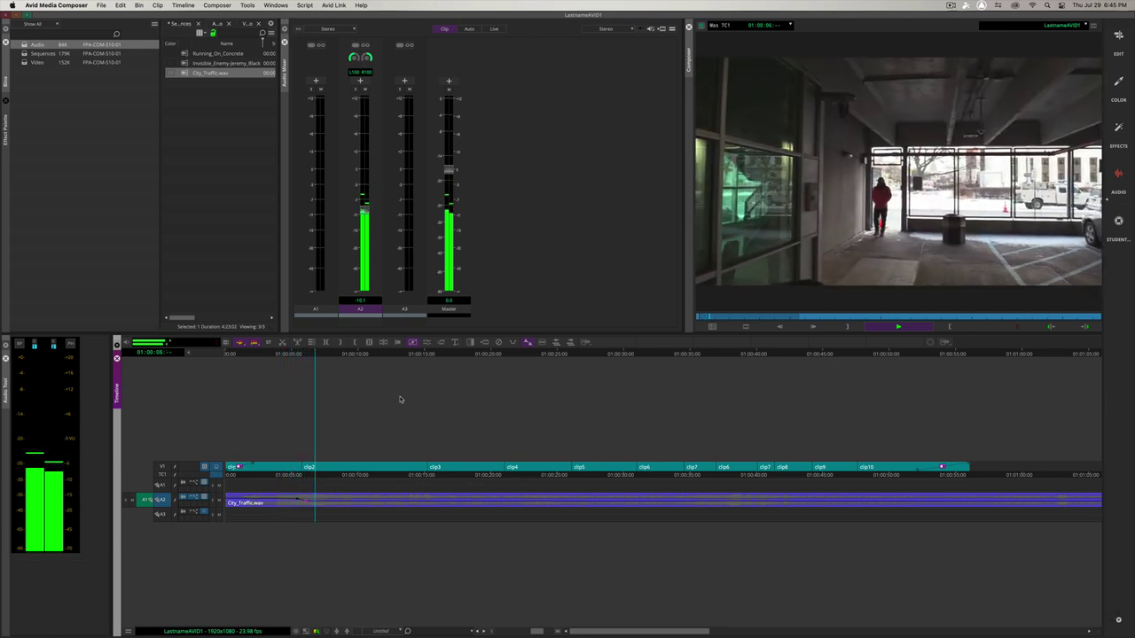
Step: Add a volume keyframe near clip5 around 01:00:25 and raise the traffic level after it to -1.0 dB
{"action": "key", "text": "space"}
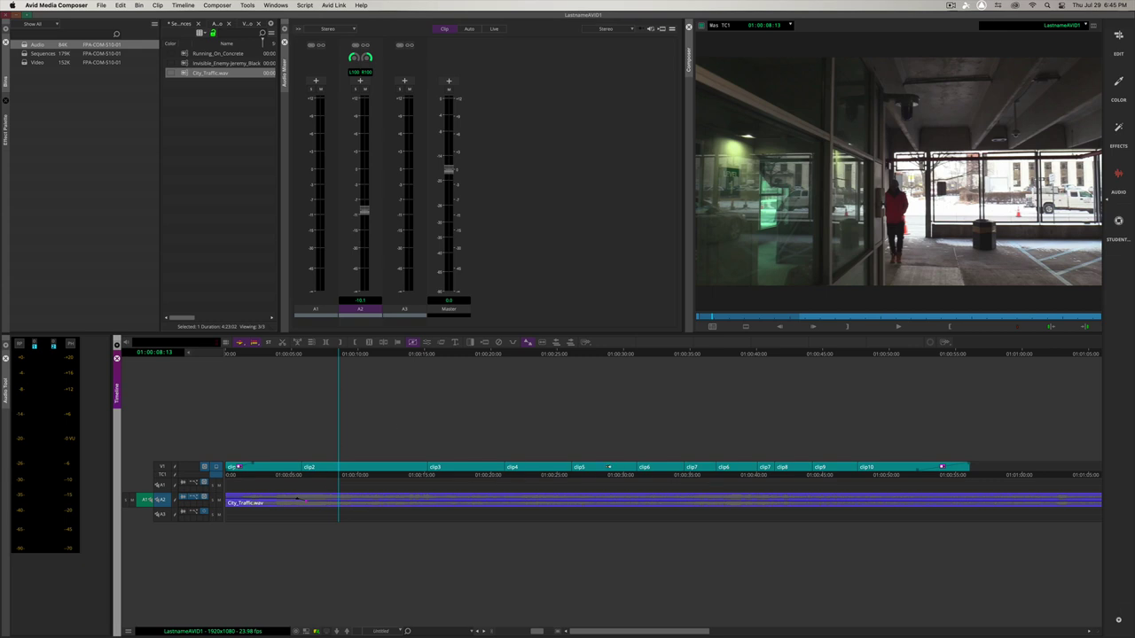
{"action": "left_click_drag", "start_coordinate": [342, 355], "coordinate": [571, 373]}
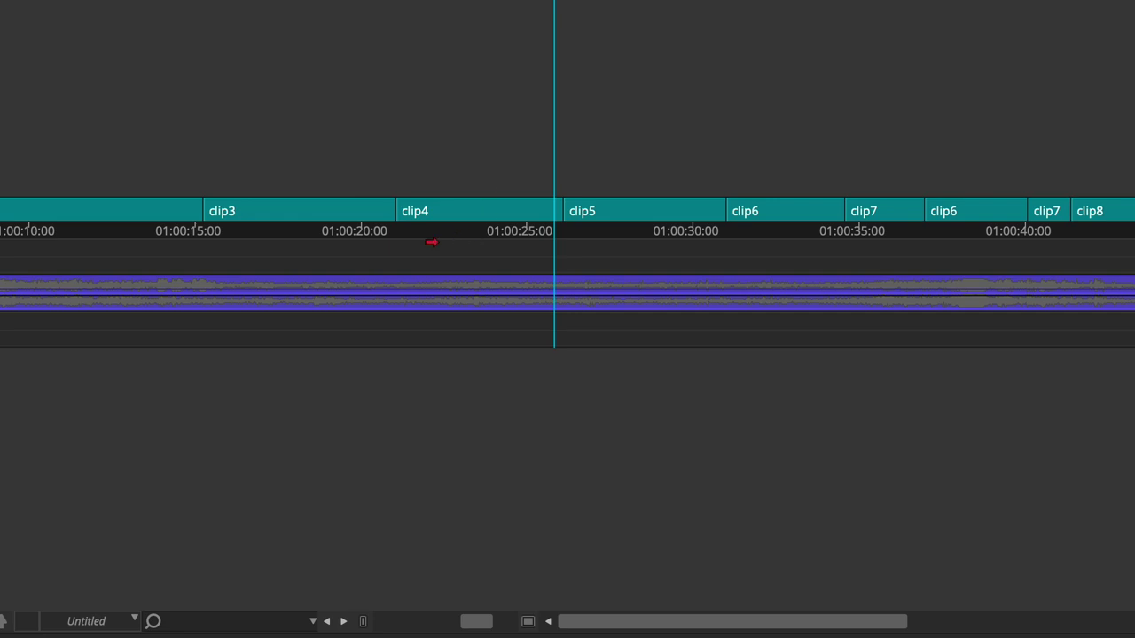
{"action": "key", "text": "ctrl+b"}
{"action": "key", "text": "space"}
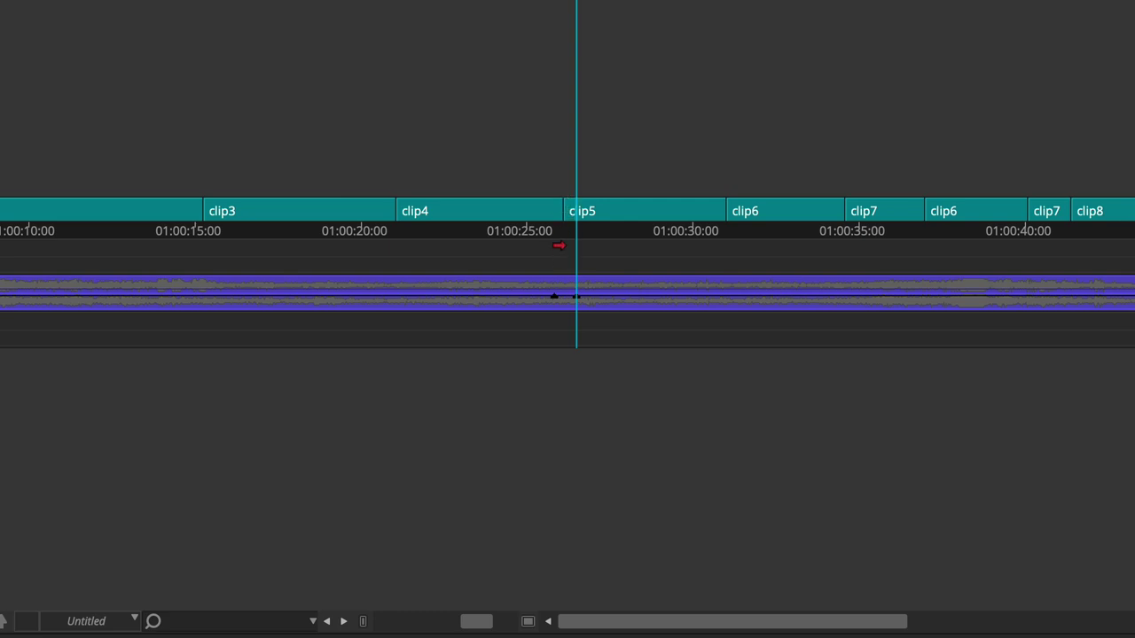
{"action": "left_click_drag", "start_coordinate": [575, 293], "coordinate": [453, 303]}
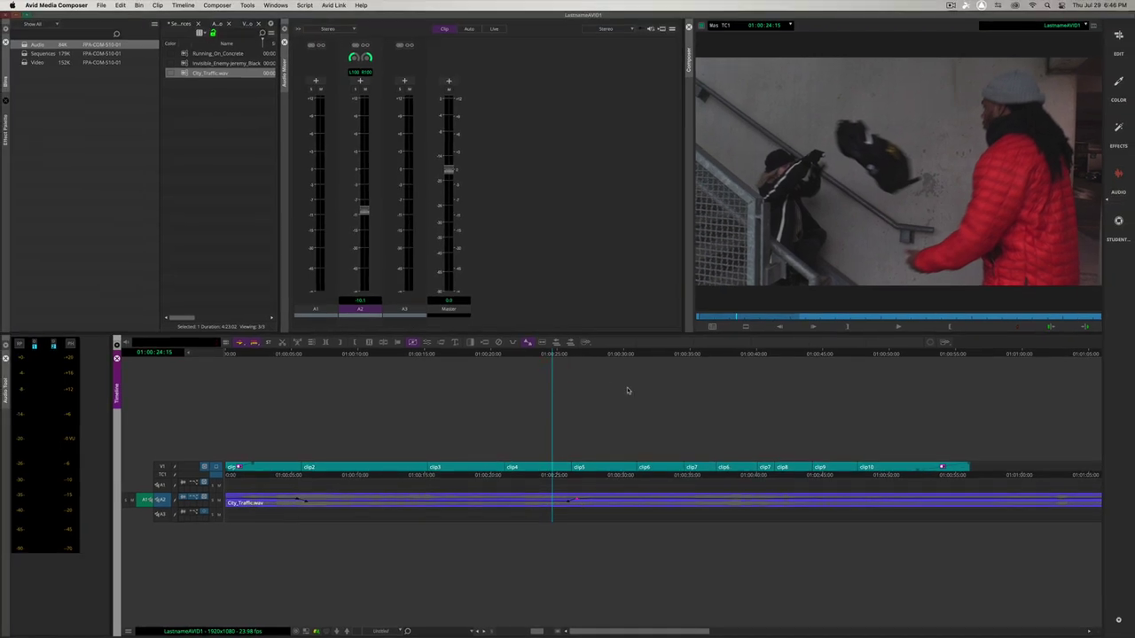
{"action": "key", "text": "space"}
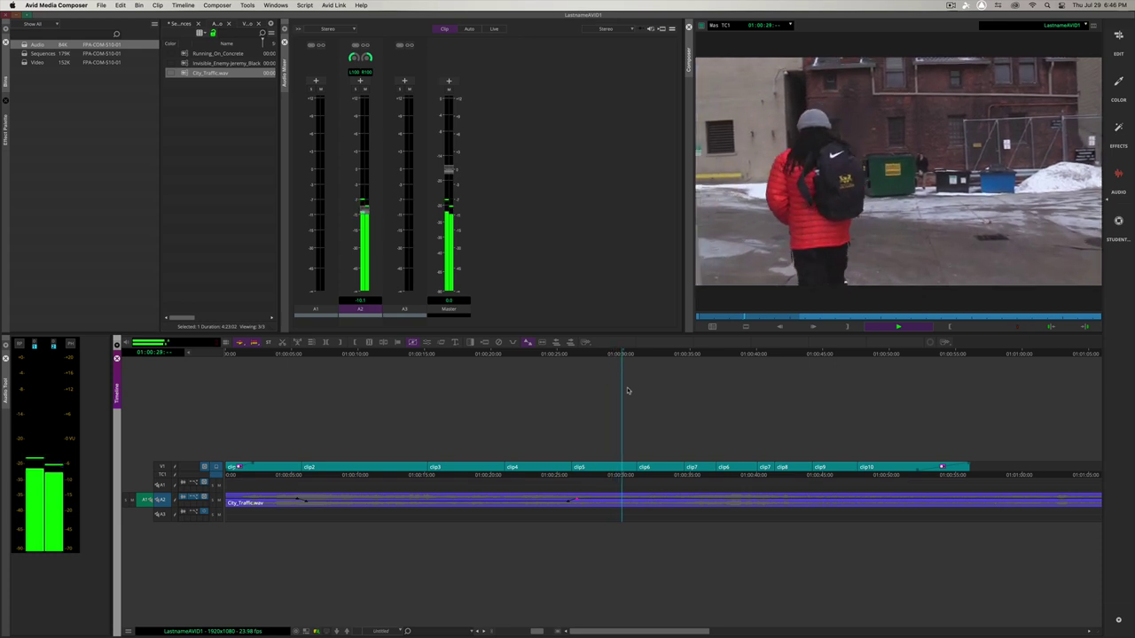
{"action": "key", "text": "space"}
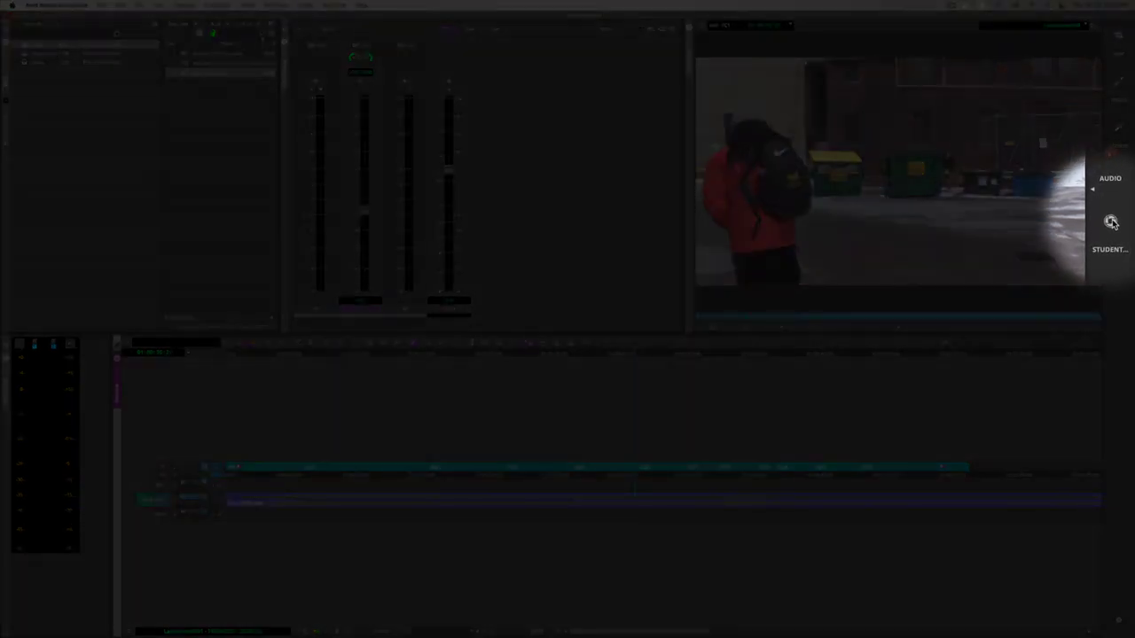
Step: Reopen the Audio bin, load Running_On_Concrete into the Source monitor, then play and stop it
{"action": "left_click", "coordinate": [1110, 222]}
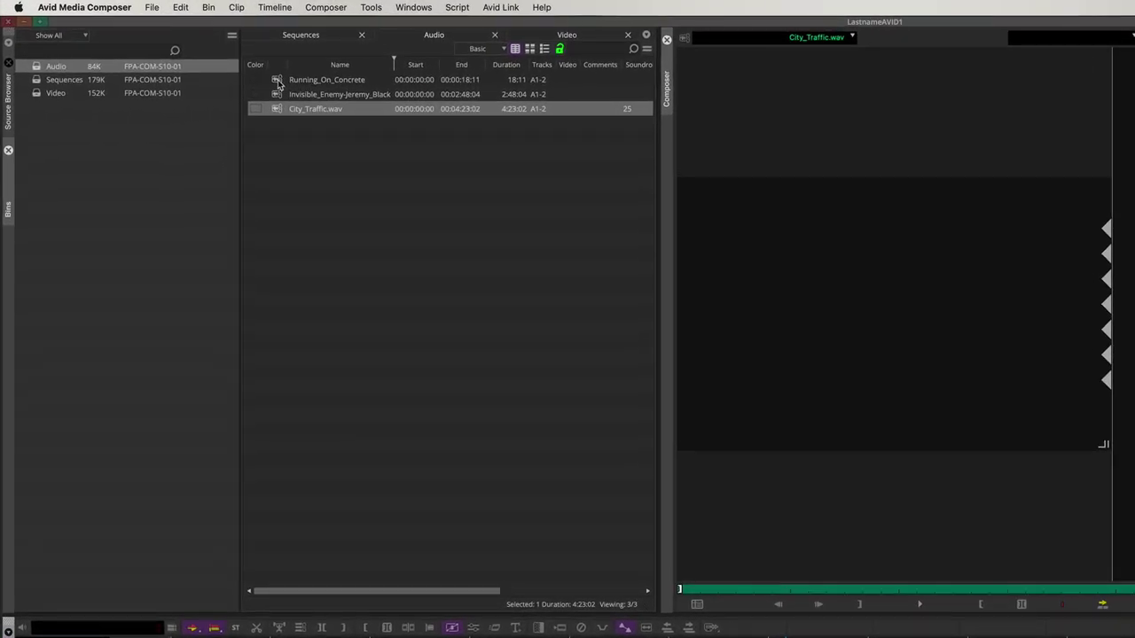
{"action": "left_click", "coordinate": [36, 71]}
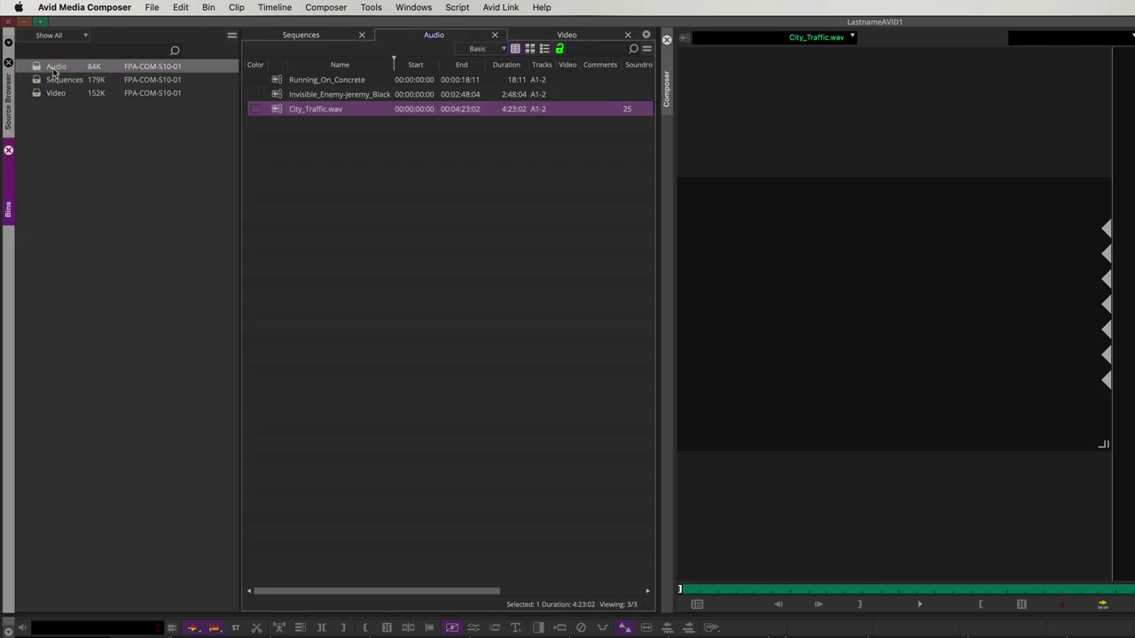
{"action": "double_click", "coordinate": [277, 80]}
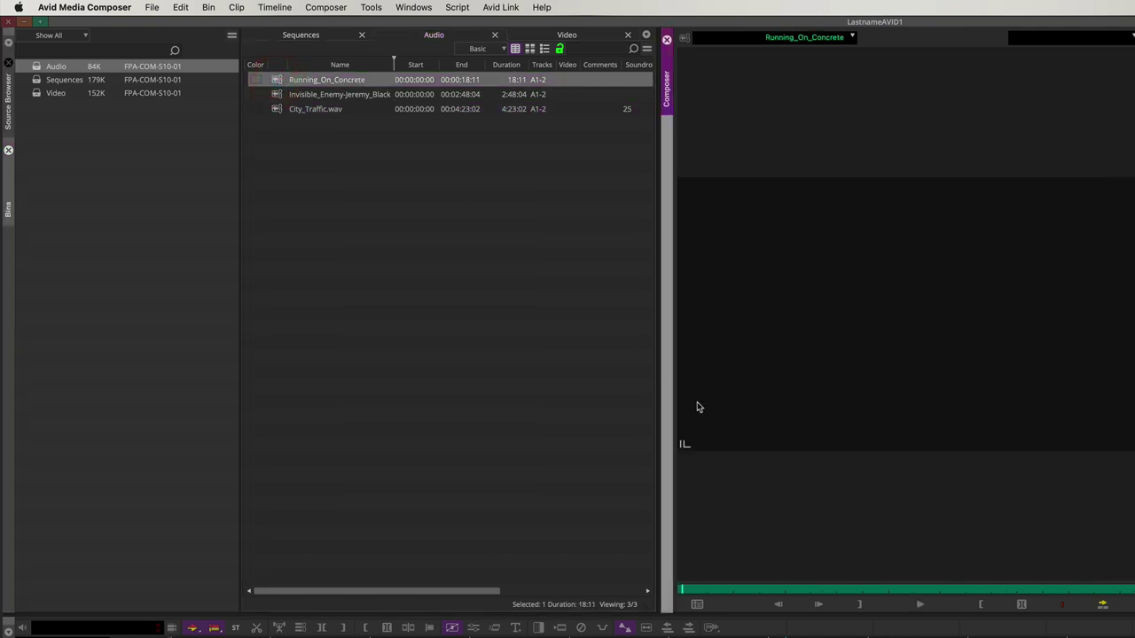
{"action": "left_click", "coordinate": [798, 608]}
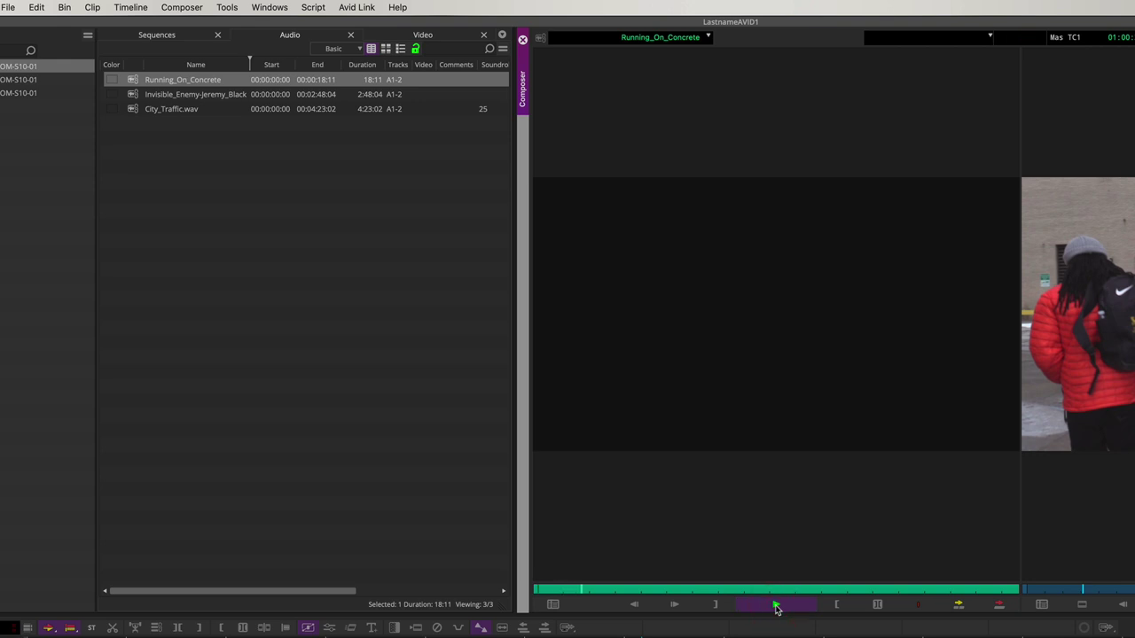
{"action": "left_click", "coordinate": [776, 608]}
Step: Return the source clip to its first frame and patch its audio to the empty A1 record track
{"action": "left_click_drag", "start_coordinate": [626, 591], "coordinate": [1031, 590]}
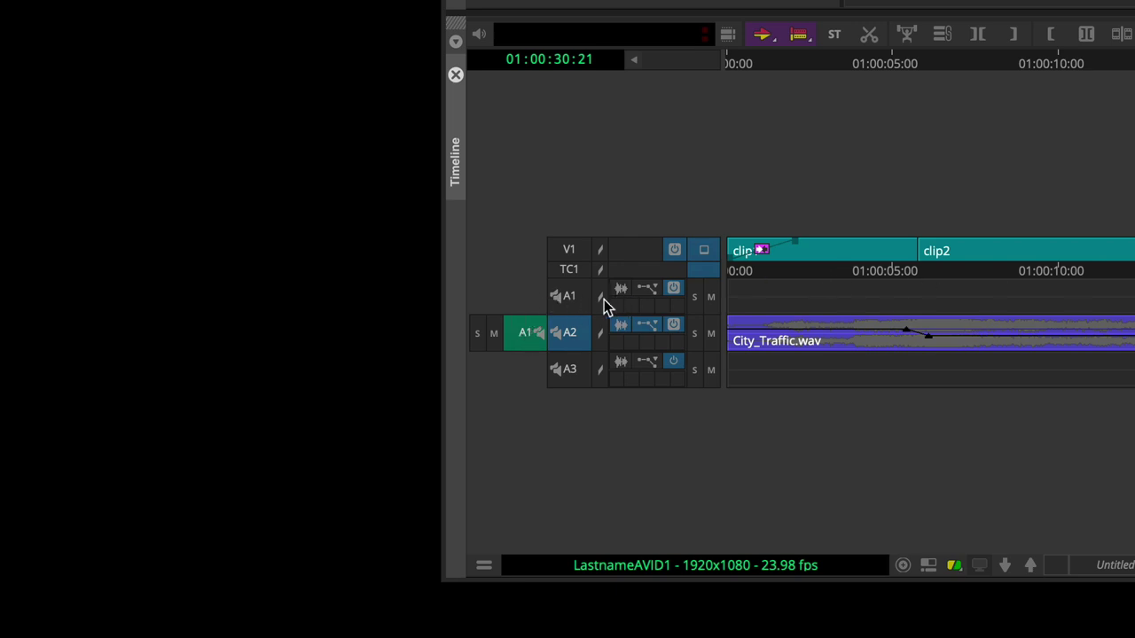
{"action": "left_click_drag", "start_coordinate": [524, 342], "coordinate": [568, 299]}
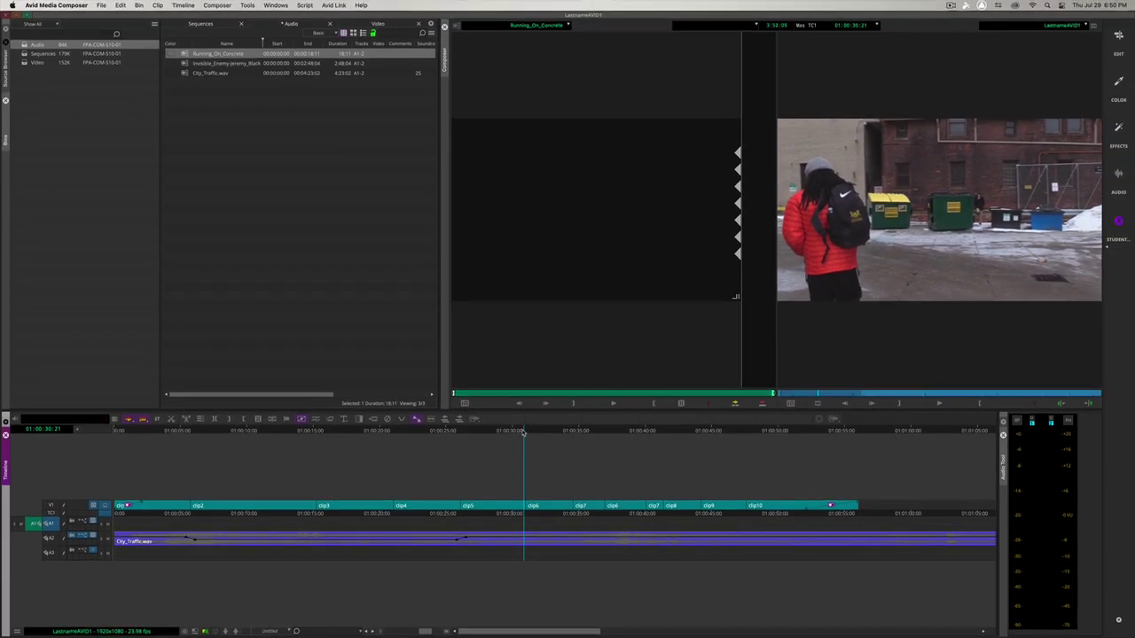
Step: Park the playhead at 01:00:41:09 and overwrite Running_On_Concrete onto A1 with B
{"action": "left_click", "coordinate": [846, 341]}
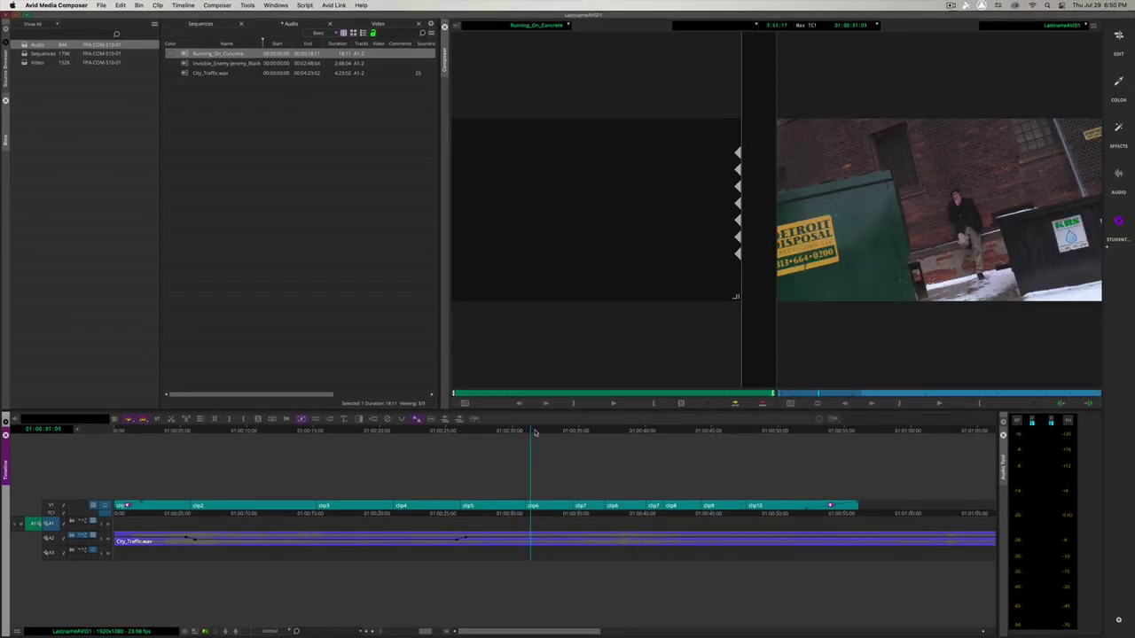
{"action": "left_click_drag", "start_coordinate": [535, 432], "coordinate": [641, 434]}
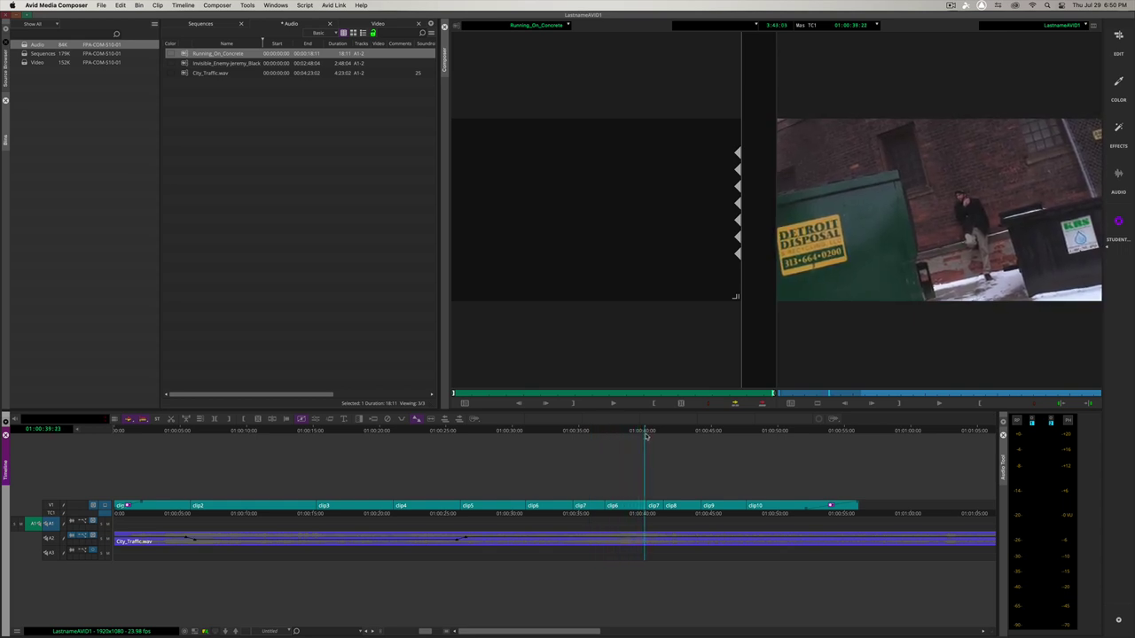
{"action": "left_click_drag", "start_coordinate": [647, 436], "coordinate": [477, 437]}
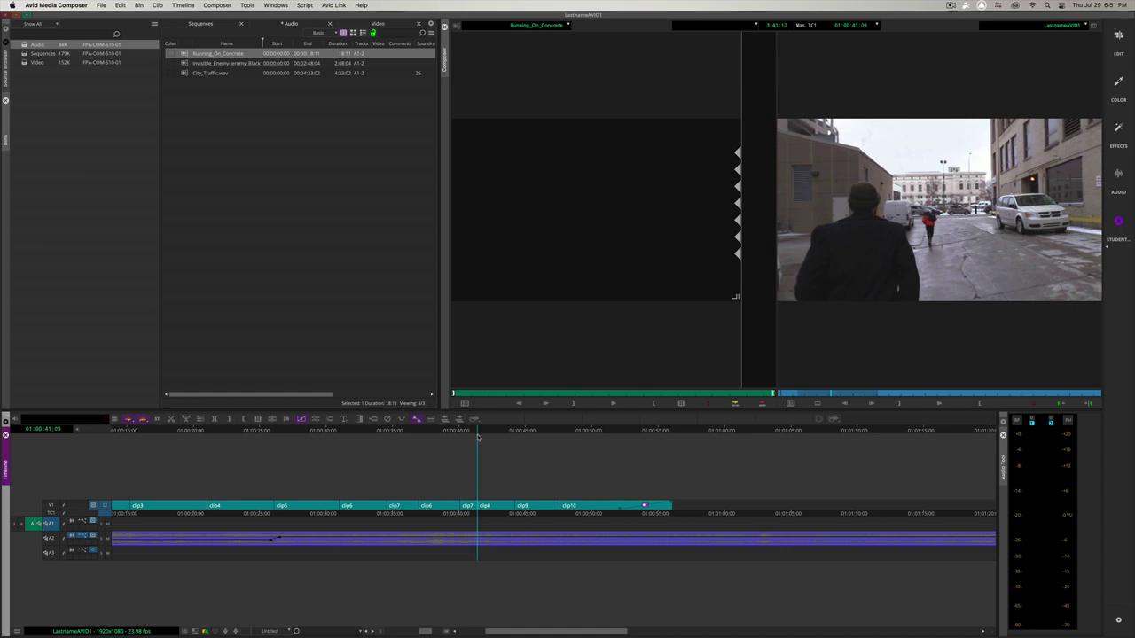
{"action": "left_click", "coordinate": [478, 436]}
{"action": "key", "text": "b"}
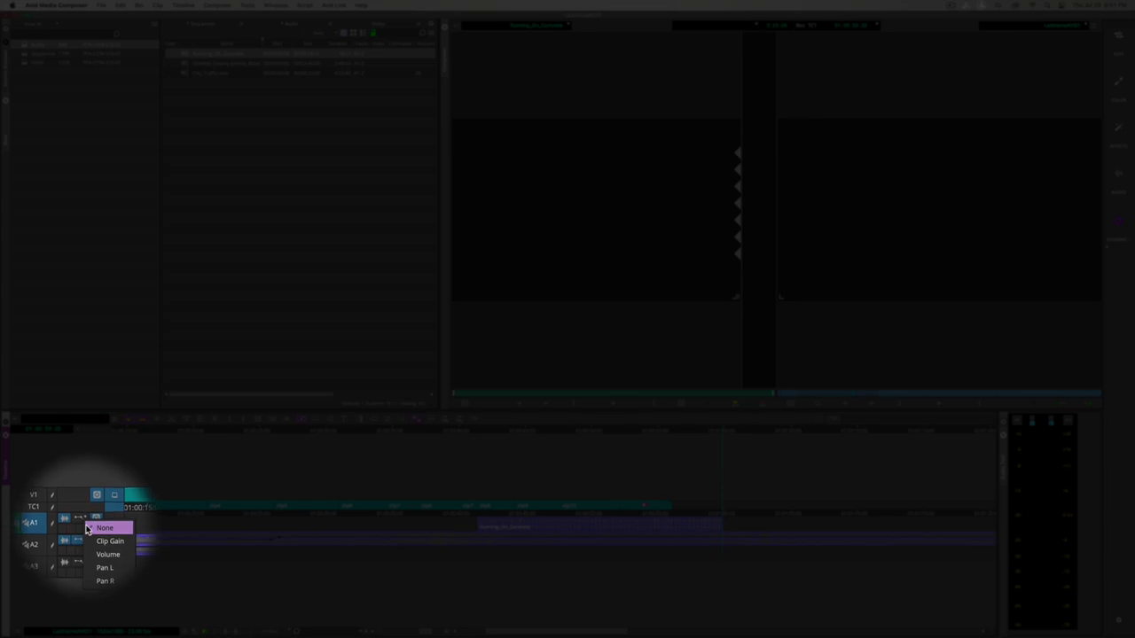
Step: Zoom the timeline in around 01:00:41:09 near clip8 and play a moment of the new audio
{"action": "left_click", "coordinate": [106, 543]}
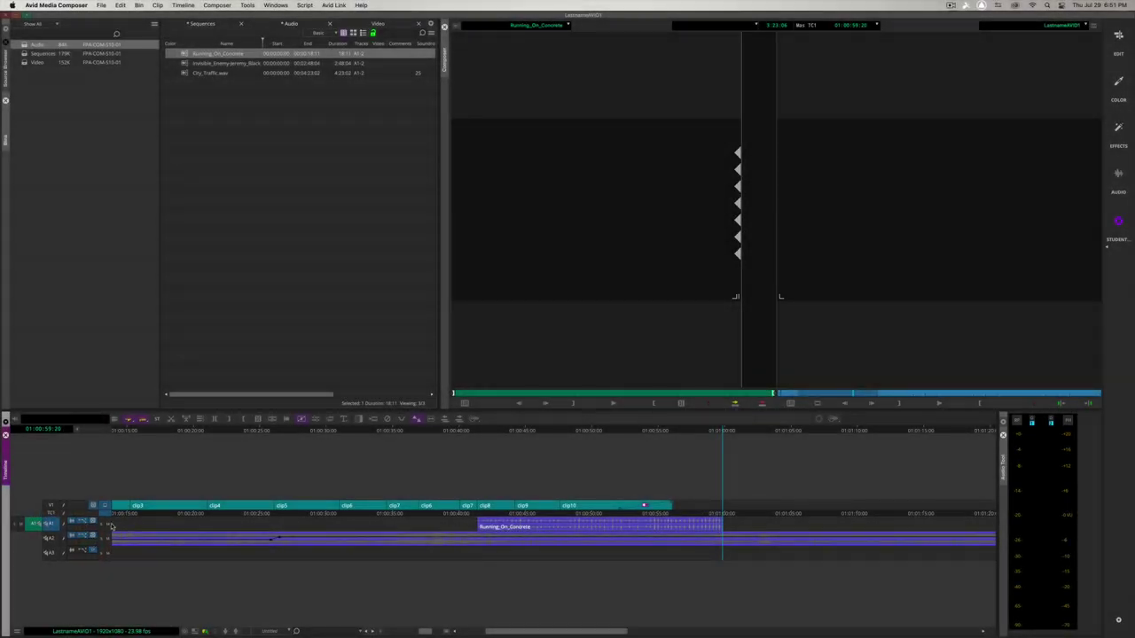
{"action": "left_click_drag", "start_coordinate": [541, 433], "coordinate": [478, 457]}
{"action": "left_click", "coordinate": [448, 631]}
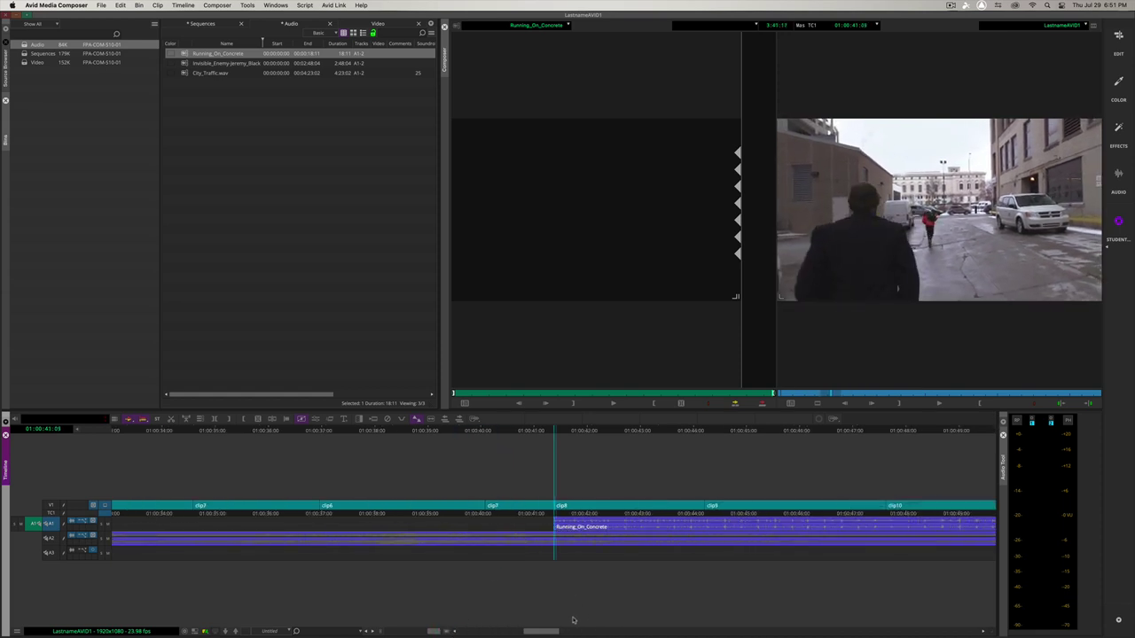
{"action": "left_click_drag", "start_coordinate": [555, 632], "coordinate": [566, 634]}
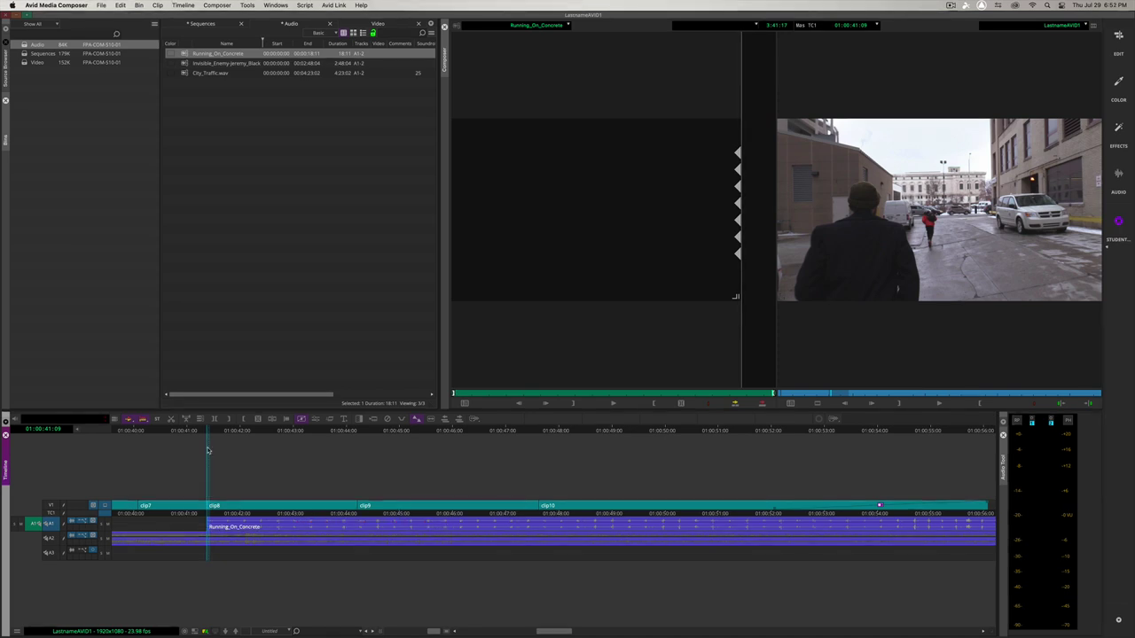
{"action": "key", "text": "space"}
{"action": "key", "text": "space"}
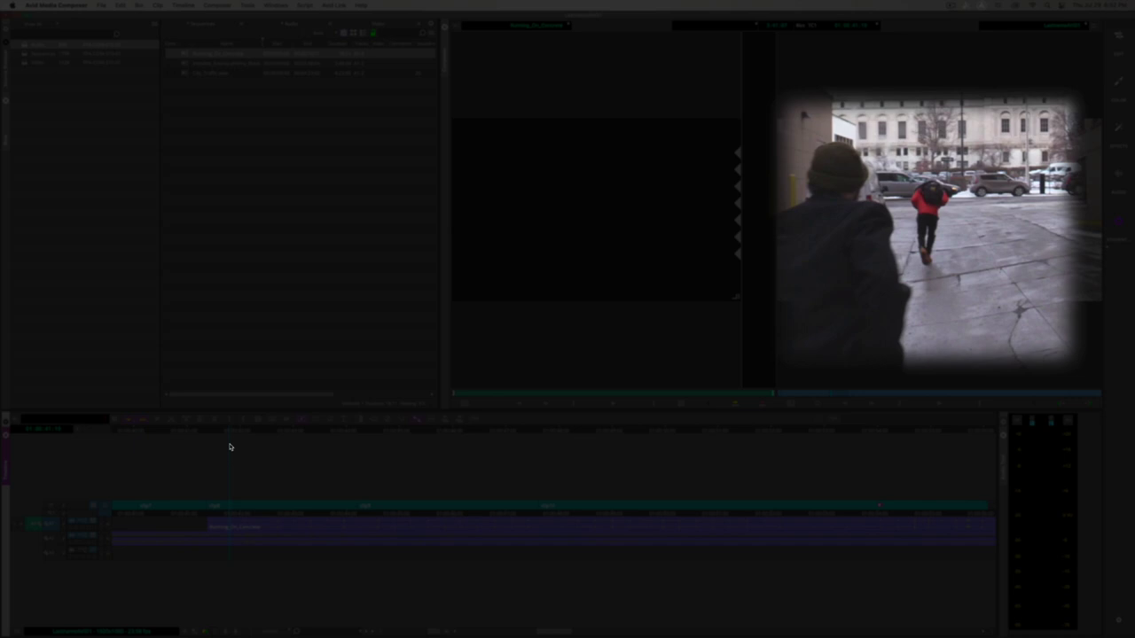
Step: Slide Running_On_Concrete on A1 to start at 01:00:41:19 with snapping bypassed, then play it back
{"action": "left_click", "coordinate": [229, 447]}
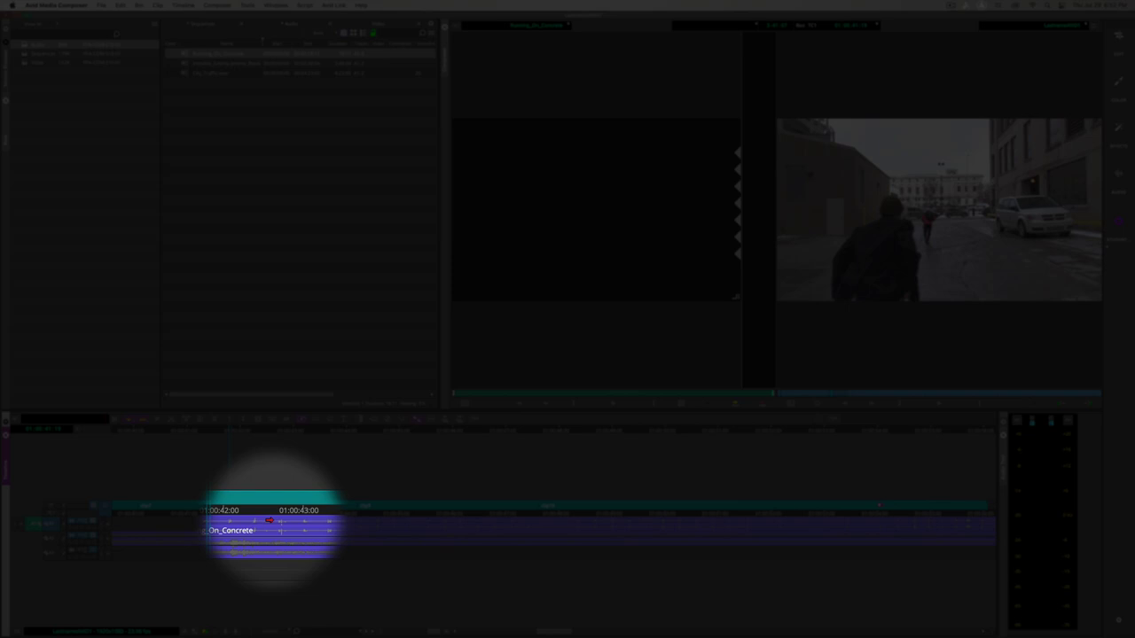
{"action": "left_click", "coordinate": [257, 523]}
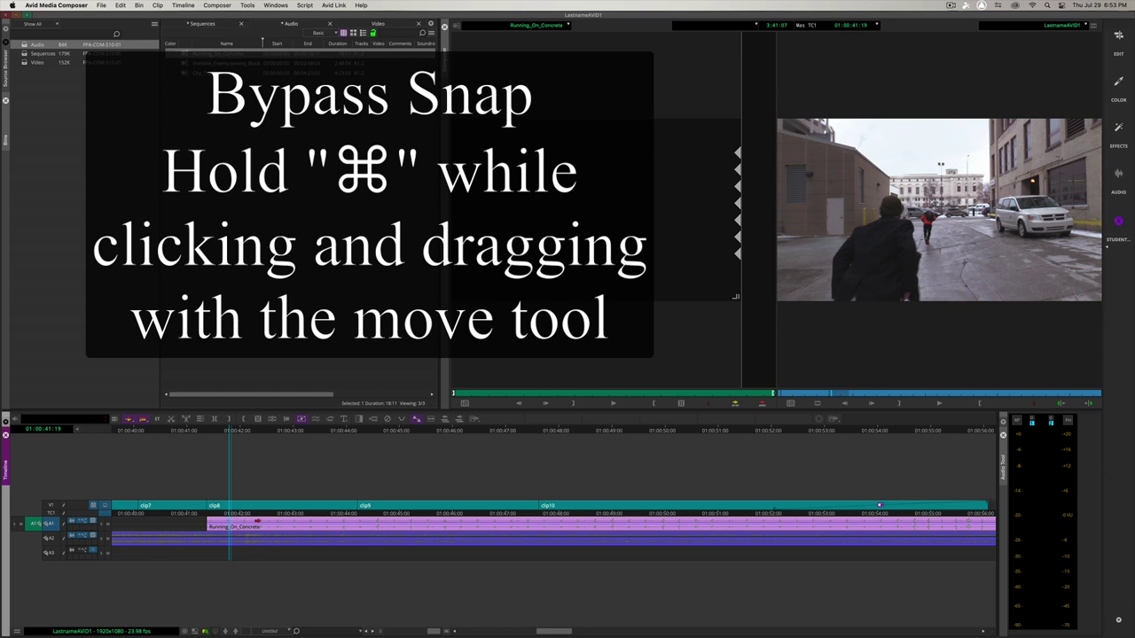
{"action": "key", "text": "super"}
{"action": "mouse_move", "coordinate": [263, 525]}
{"action": "left_mouse_down"}
{"action": "mouse_move", "coordinate": [310, 526]}
{"action": "mouse_move", "coordinate": [236, 525]}
{"action": "mouse_move", "coordinate": [292, 524]}
{"action": "mouse_move", "coordinate": [278, 525]}
{"action": "left_mouse_up"}
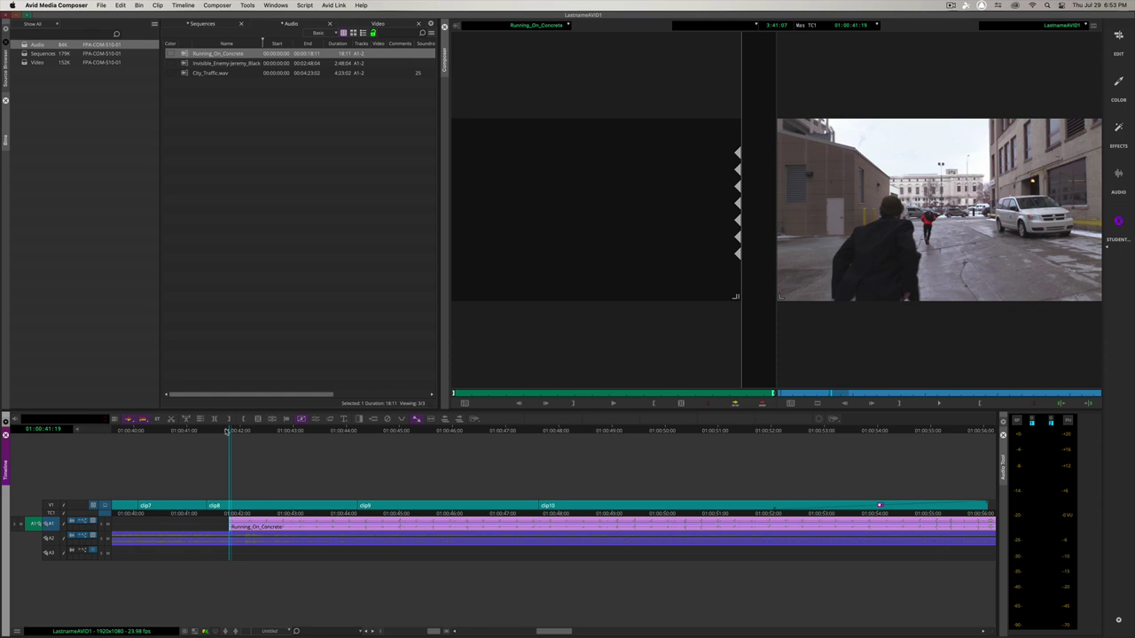
{"action": "key", "text": "space"}
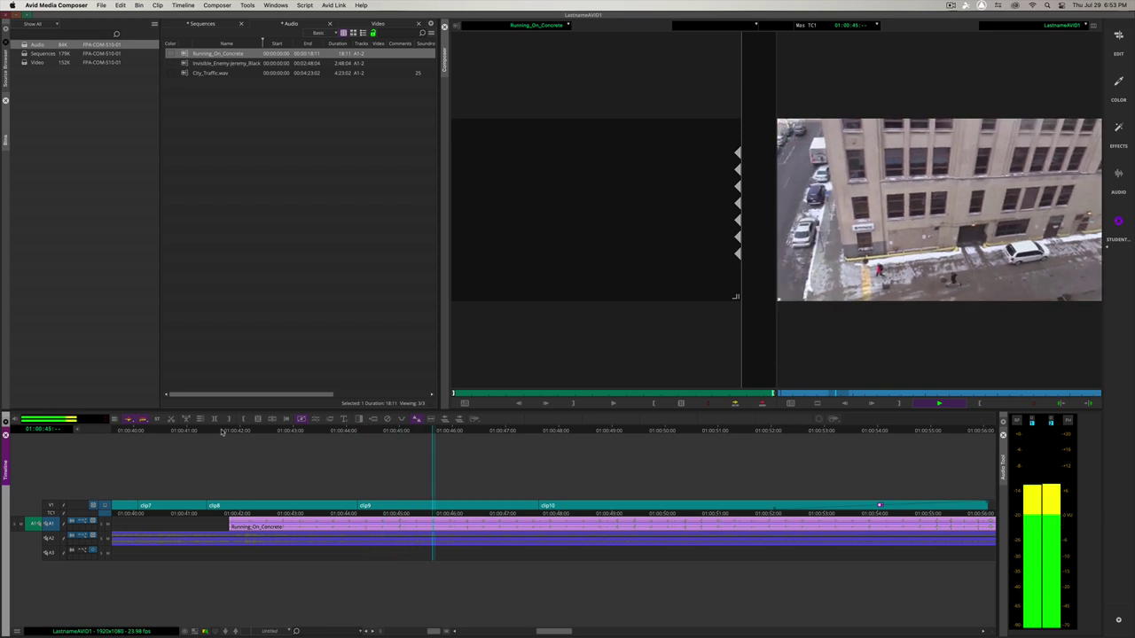
{"action": "key", "text": "space"}
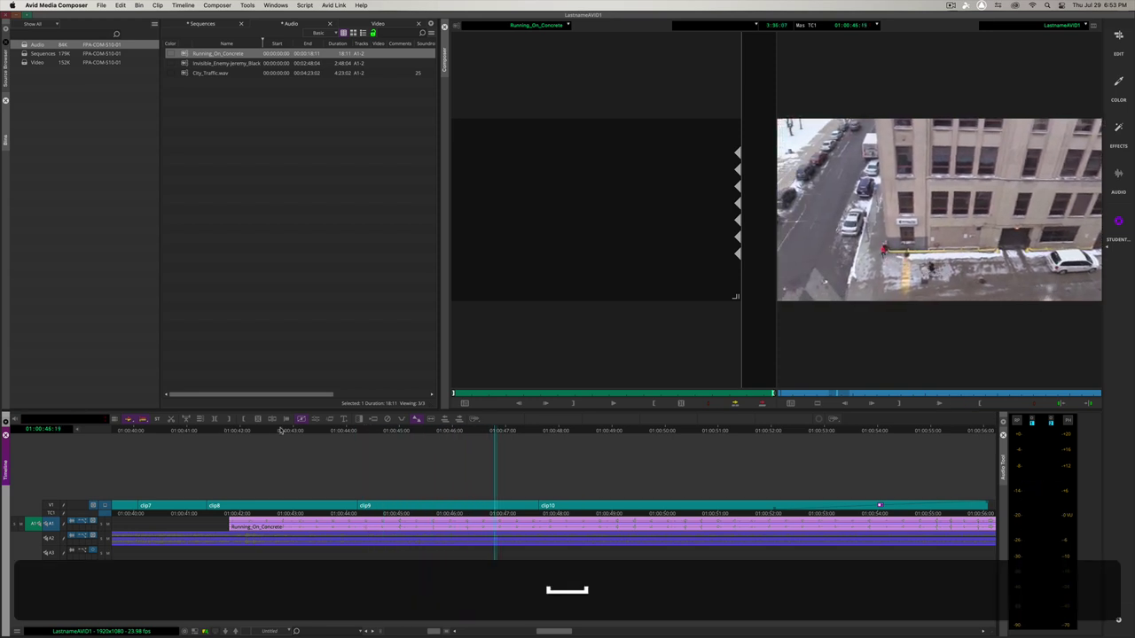
{"action": "left_click", "coordinate": [344, 430]}
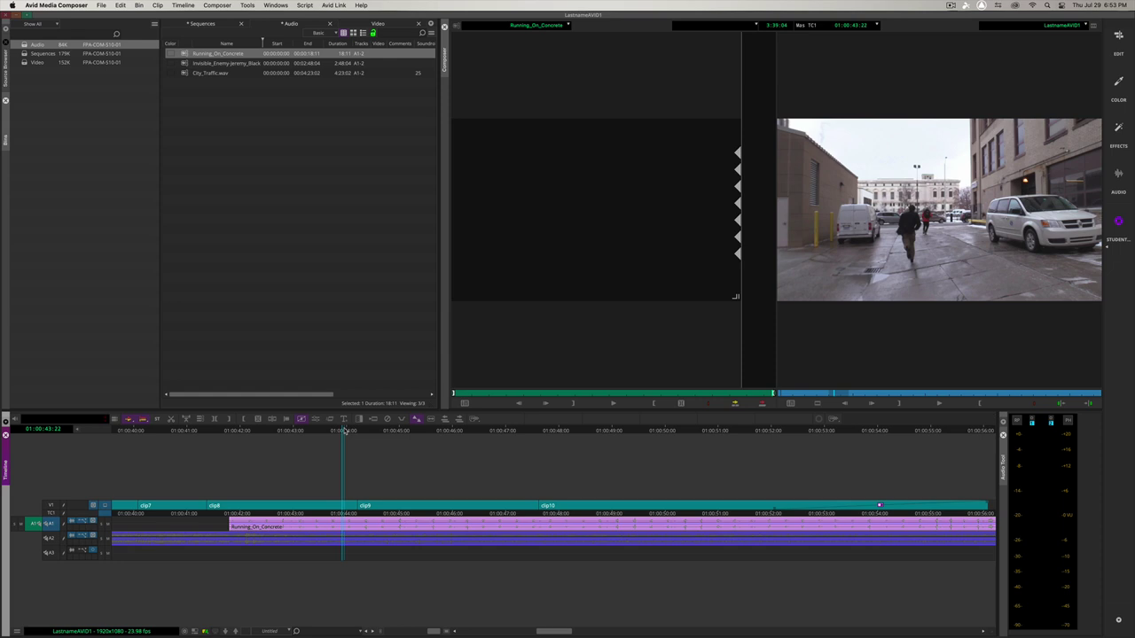
{"action": "left_click", "coordinate": [374, 431]}
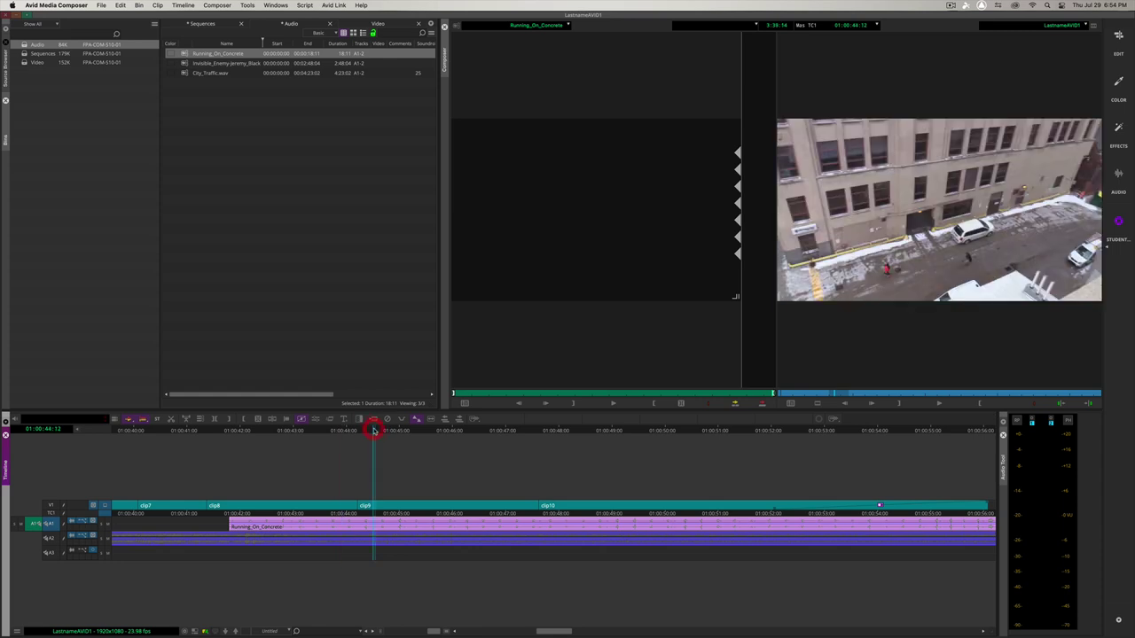
{"action": "left_click", "coordinate": [326, 431]}
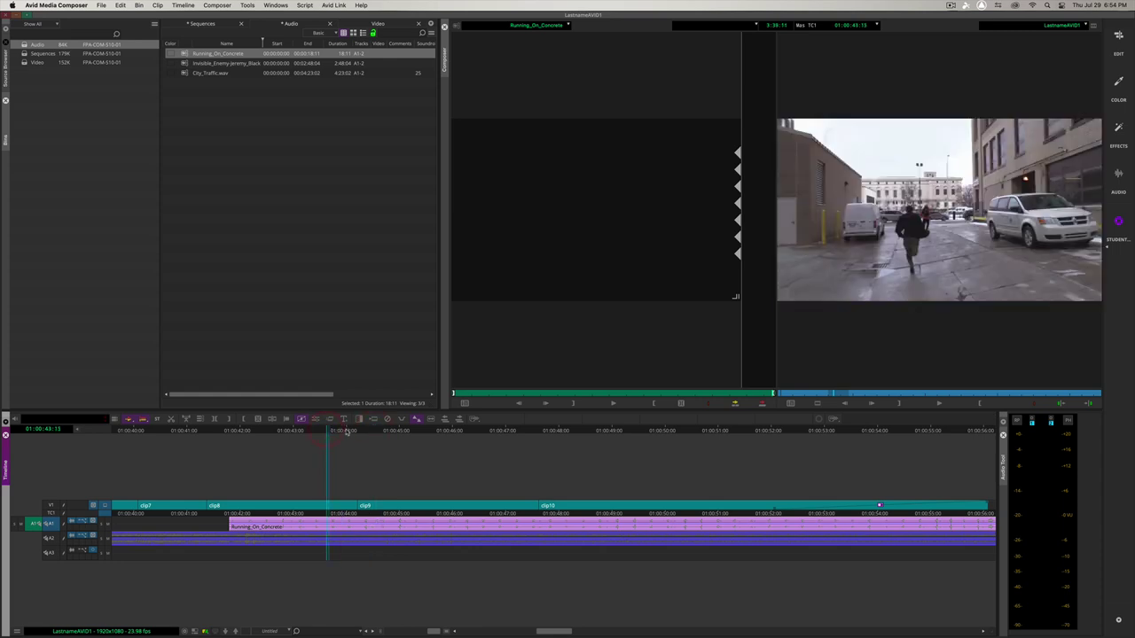
{"action": "left_click", "coordinate": [348, 431]}
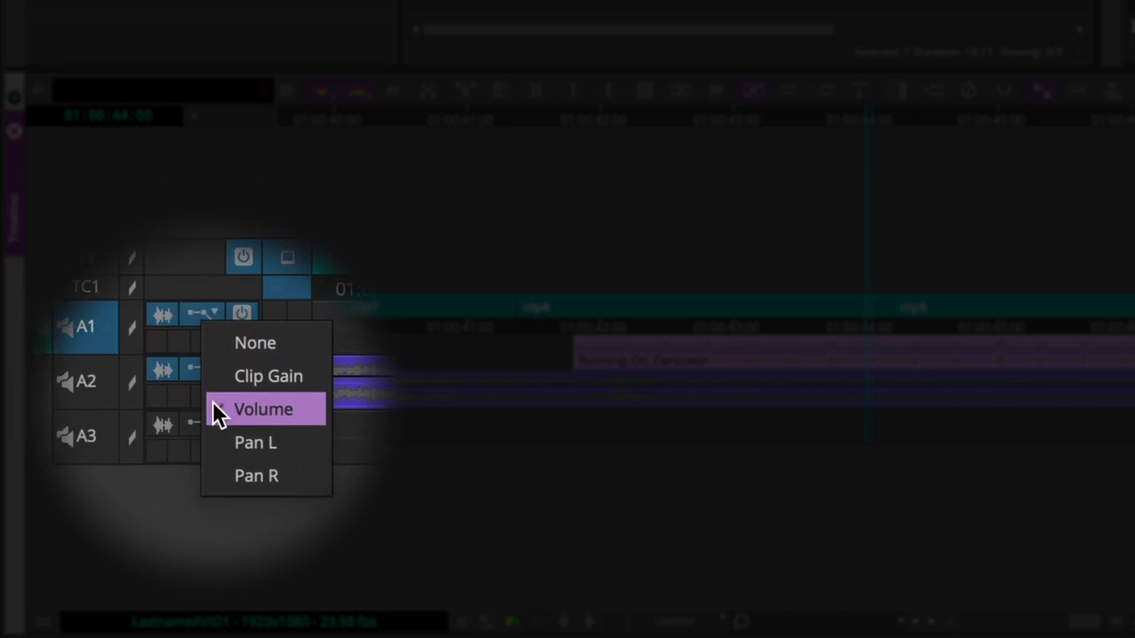
Step: Show the Volume keyframe line on track A1 and deselect the Running_On_Concrete clip
{"action": "left_click", "coordinate": [213, 404]}
{"action": "left_click", "coordinate": [211, 356]}
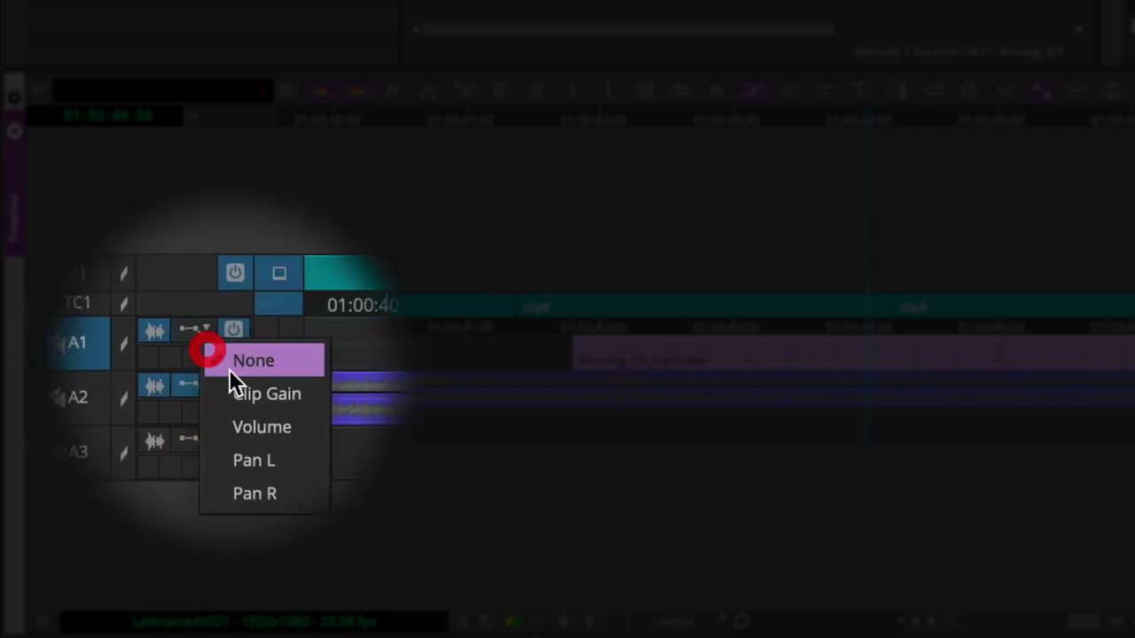
{"action": "left_click", "coordinate": [240, 413]}
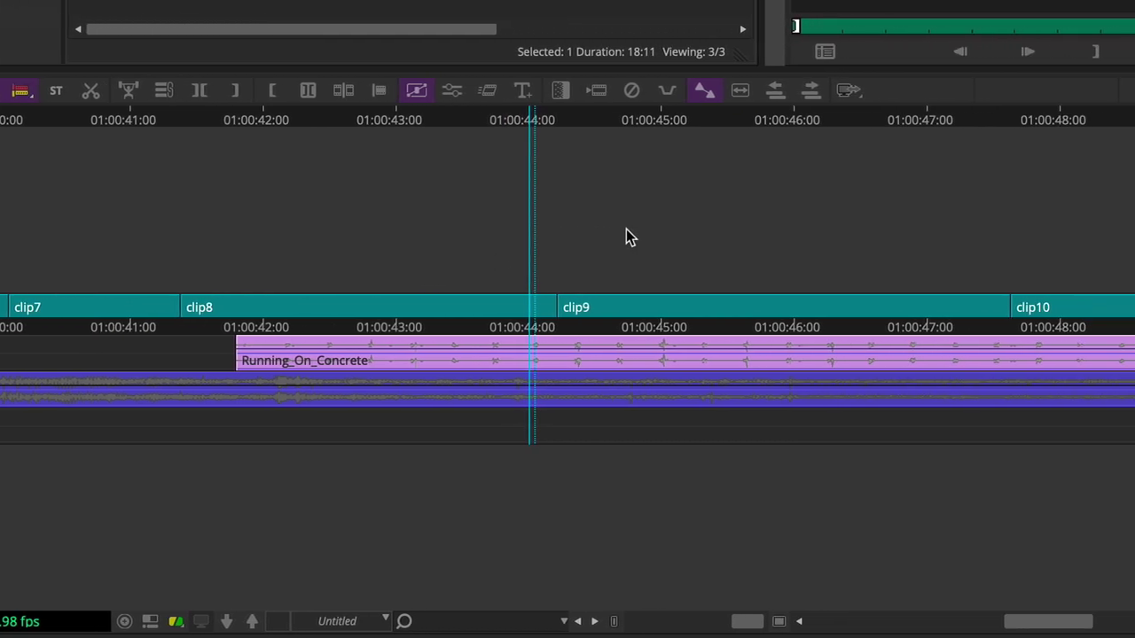
{"action": "left_click", "coordinate": [625, 229]}
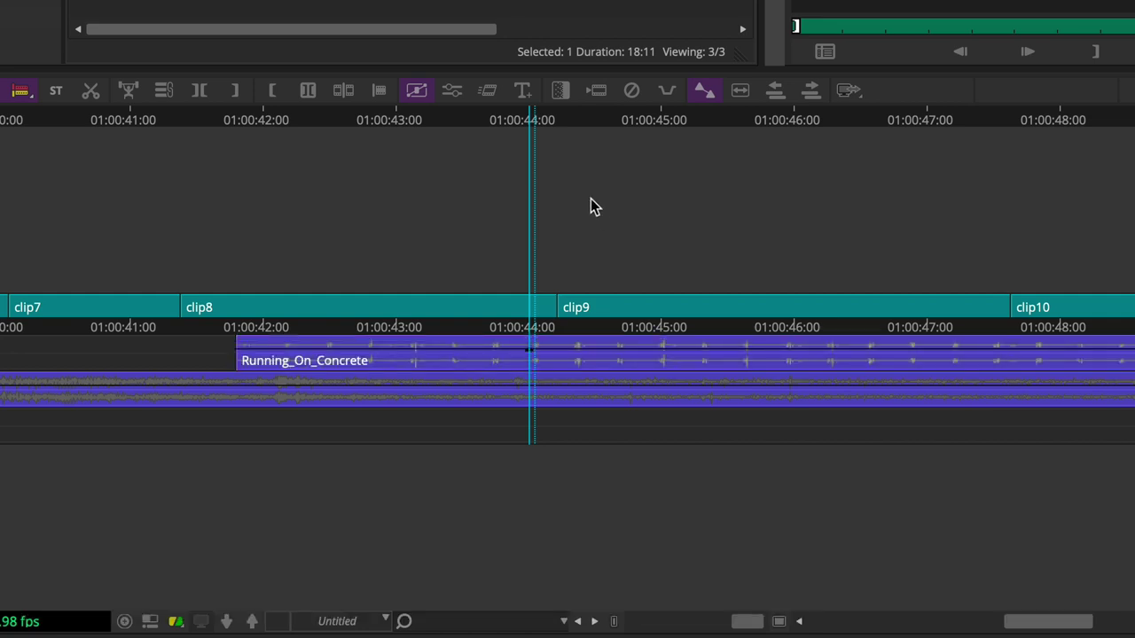
Step: Add volume keyframes near 01:00:44 and at clip9, lowering the clip9 keyframe to -7.9 dB
{"action": "left_click_drag", "start_coordinate": [531, 116], "coordinate": [597, 126]}
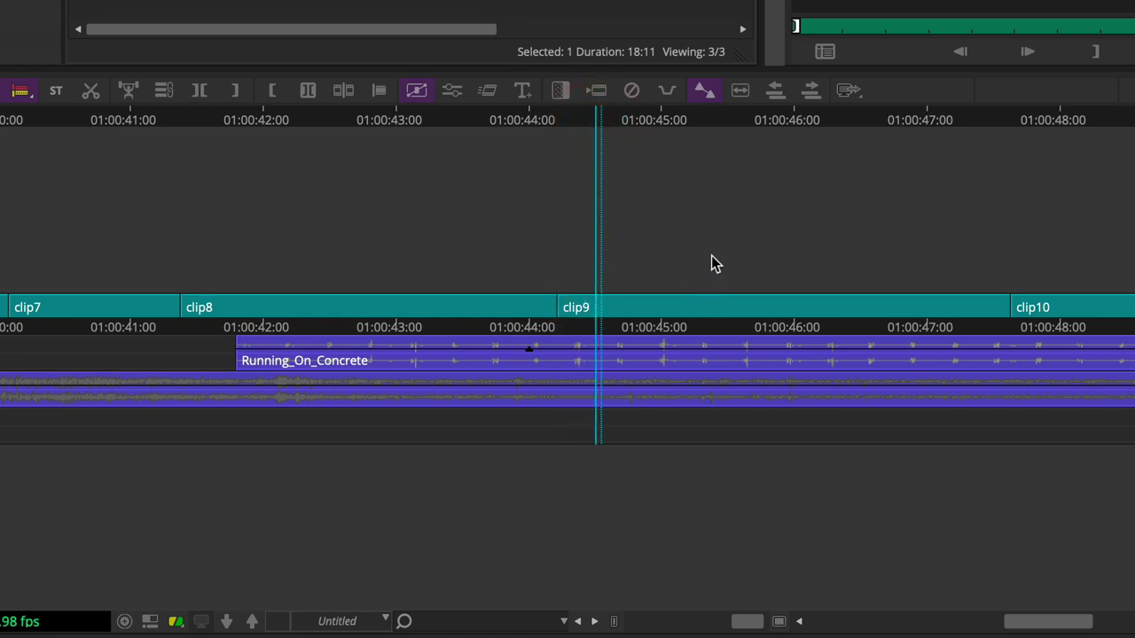
{"action": "key", "text": "m"}
{"action": "left_click", "coordinate": [597, 354], "text": "alt"}
{"action": "left_click_drag", "start_coordinate": [596, 355], "coordinate": [595, 359]}
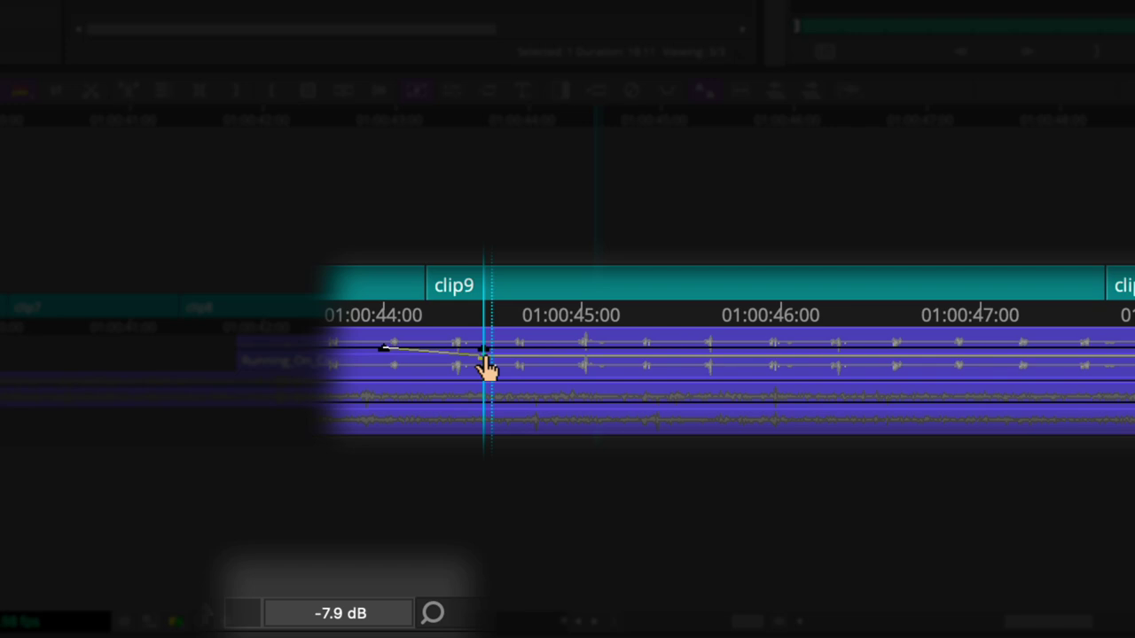
{"action": "scroll", "coordinate": [488, 363], "scroll_direction": "left", "scroll_amount": 2}
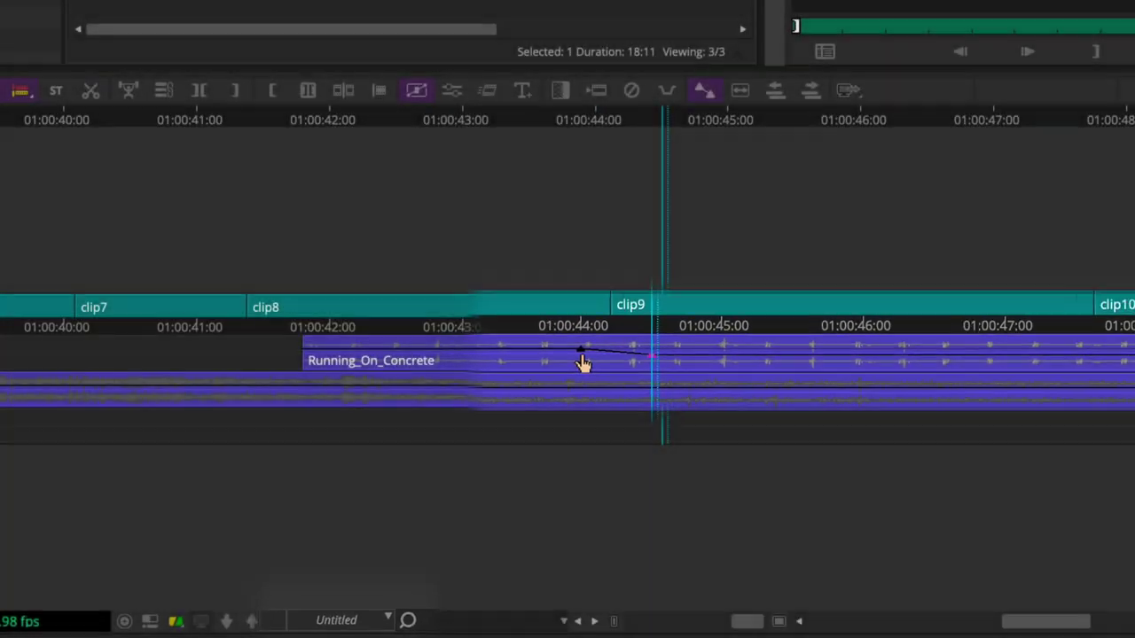
{"action": "left_click_drag", "start_coordinate": [890, 54], "coordinate": [1023, 54]}
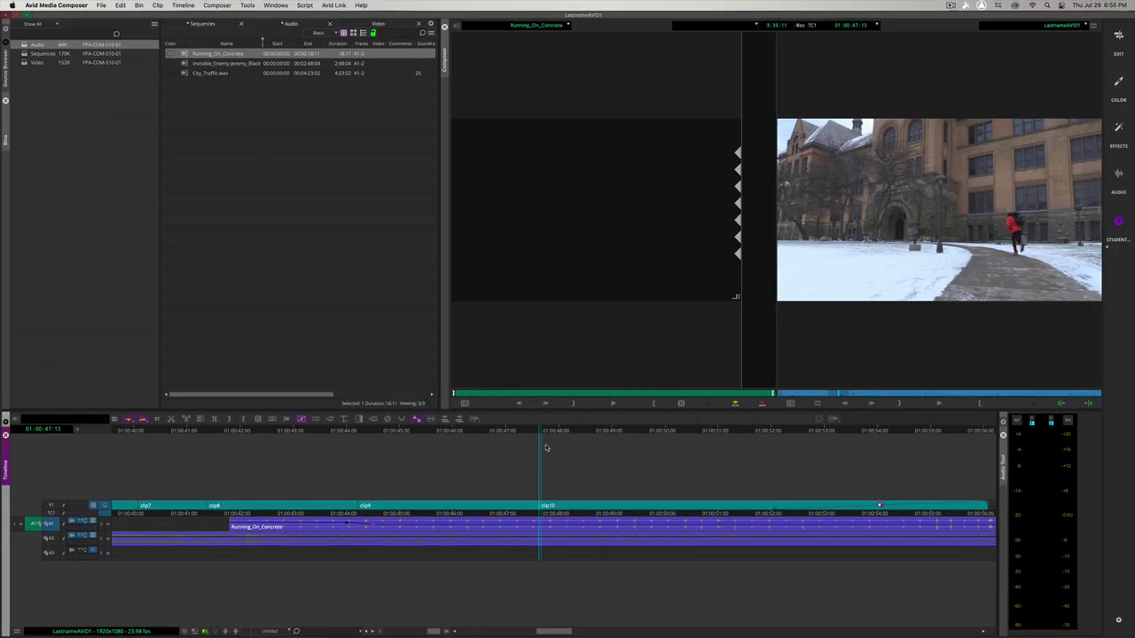
{"action": "left_click_drag", "start_coordinate": [547, 448], "coordinate": [373, 465]}
{"action": "key", "text": "space"}
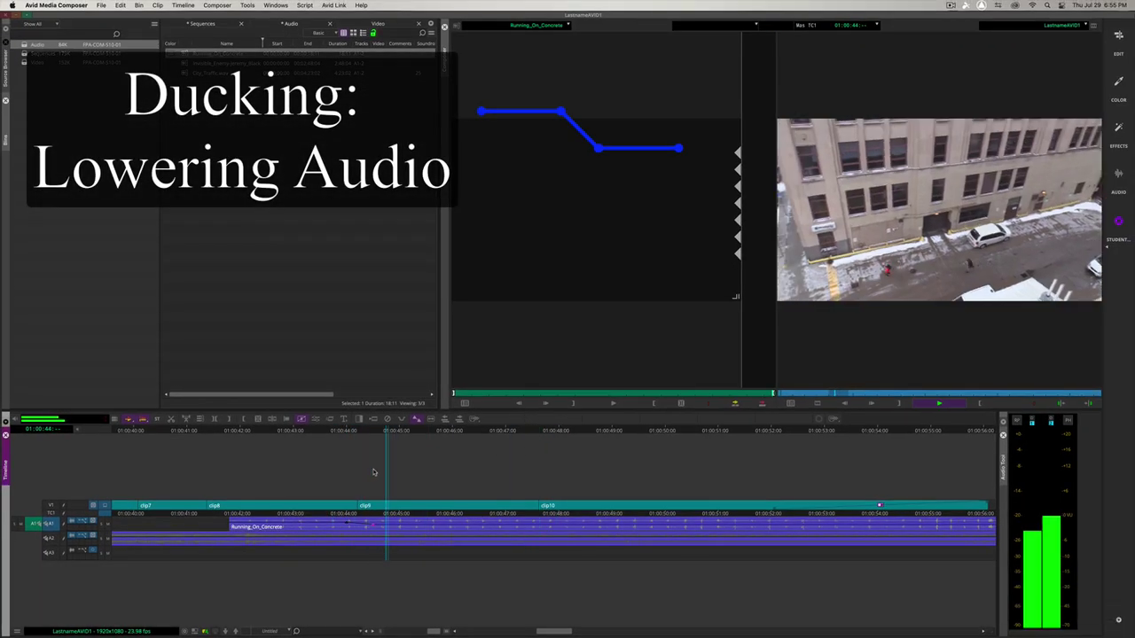
{"action": "key", "text": "space"}
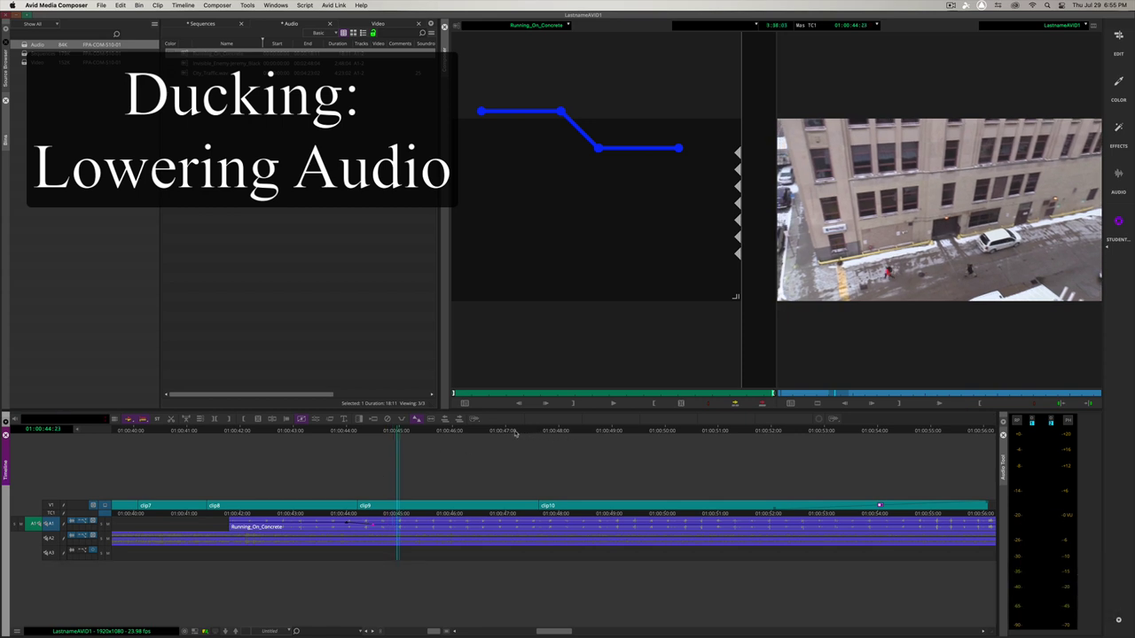
{"action": "mouse_move", "coordinate": [515, 433]}
{"action": "left_mouse_down"}
{"action": "mouse_move", "coordinate": [564, 433]}
{"action": "mouse_move", "coordinate": [524, 450]}
{"action": "left_mouse_up"}
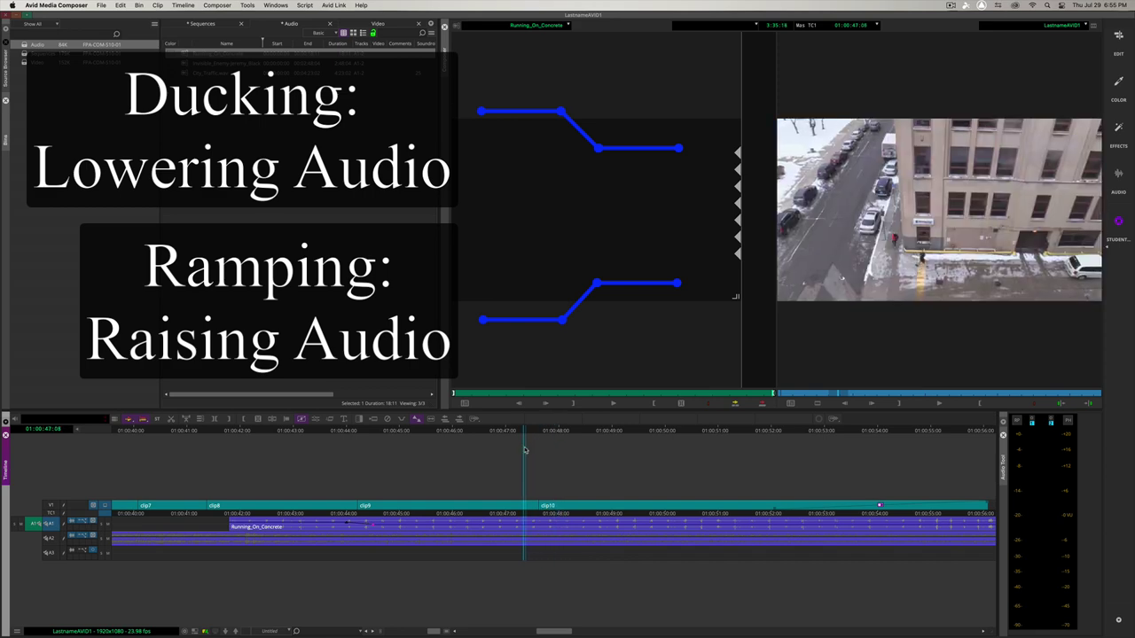
{"action": "left_click", "coordinate": [523, 448]}
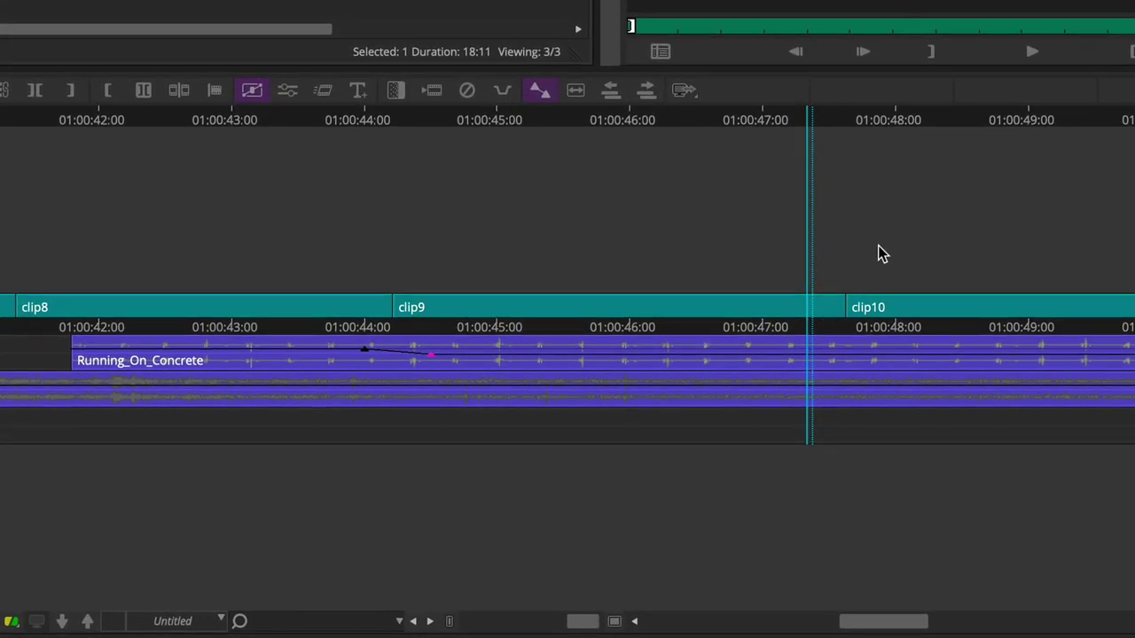
Step: Add volume keyframes at the current position and at 01:00:48:00, returning the latter to +0.0 dB
{"action": "key", "text": "alt+k"}
{"action": "left_click", "coordinate": [897, 124]}
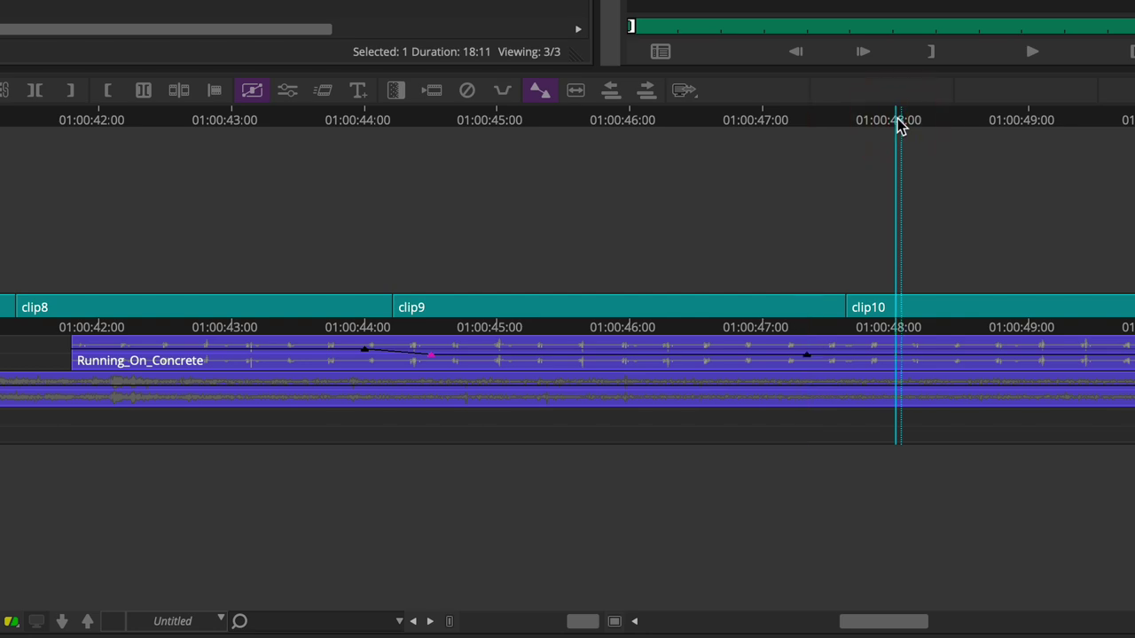
{"action": "key", "text": "alt+k"}
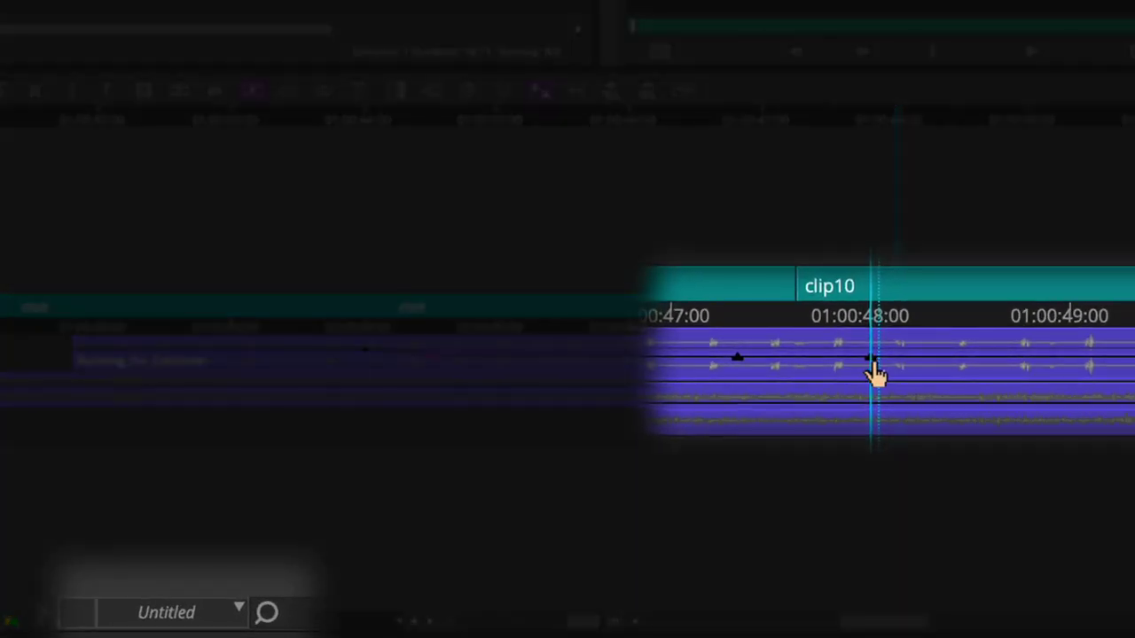
{"action": "left_click_drag", "start_coordinate": [872, 360], "coordinate": [875, 356]}
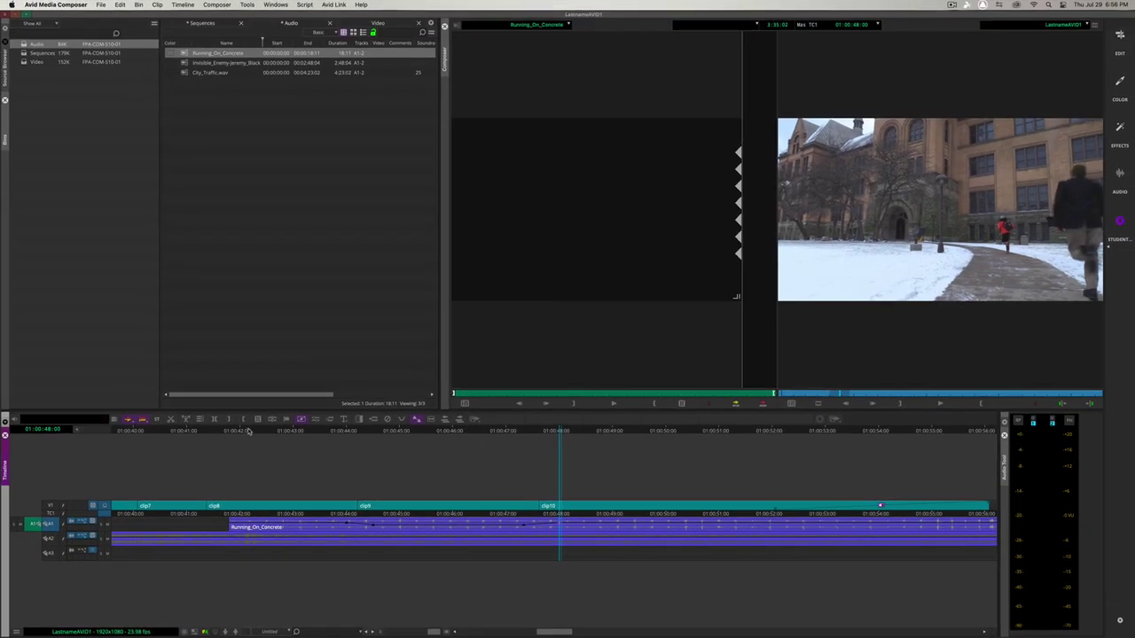
{"action": "left_click", "coordinate": [241, 416]}
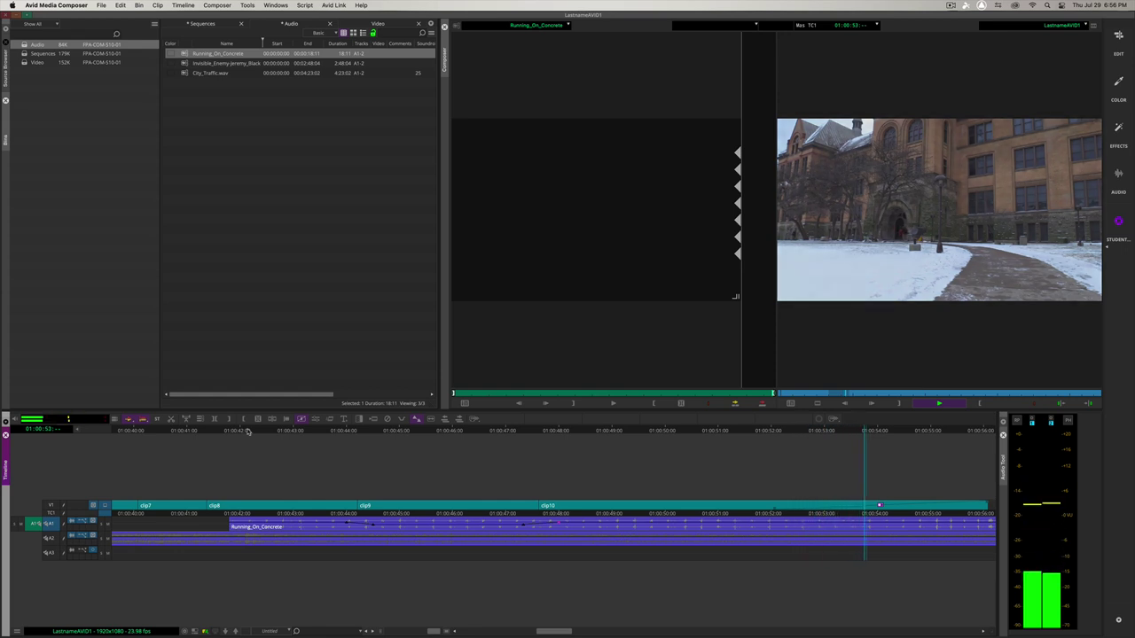
{"action": "key", "text": "space"}
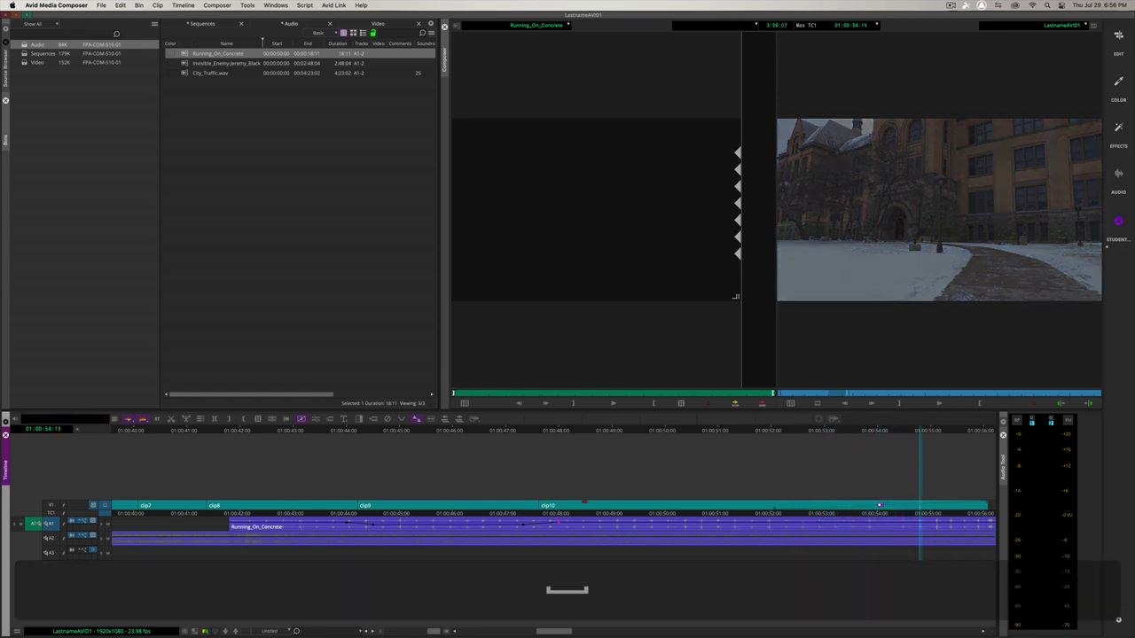
{"action": "scroll", "coordinate": [597, 571], "scroll_direction": "right", "scroll_amount": 3}
Step: Park the playhead at the end of clip10 where the picture ends
{"action": "left_click_drag", "start_coordinate": [569, 635], "coordinate": [570, 634]}
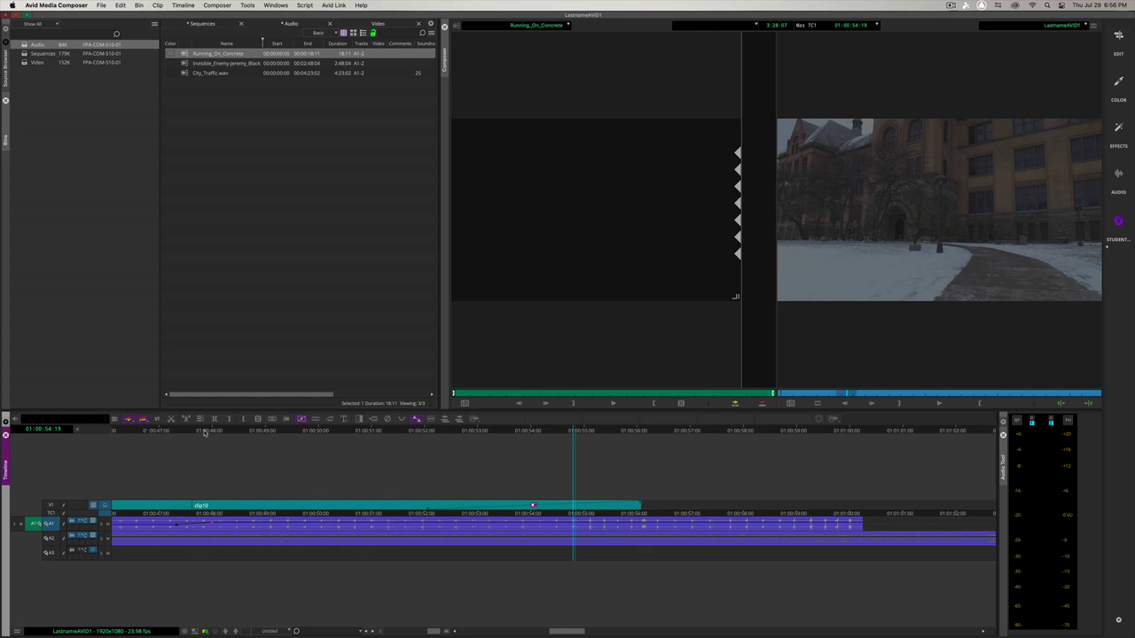
{"action": "left_click_drag", "start_coordinate": [204, 432], "coordinate": [636, 436]}
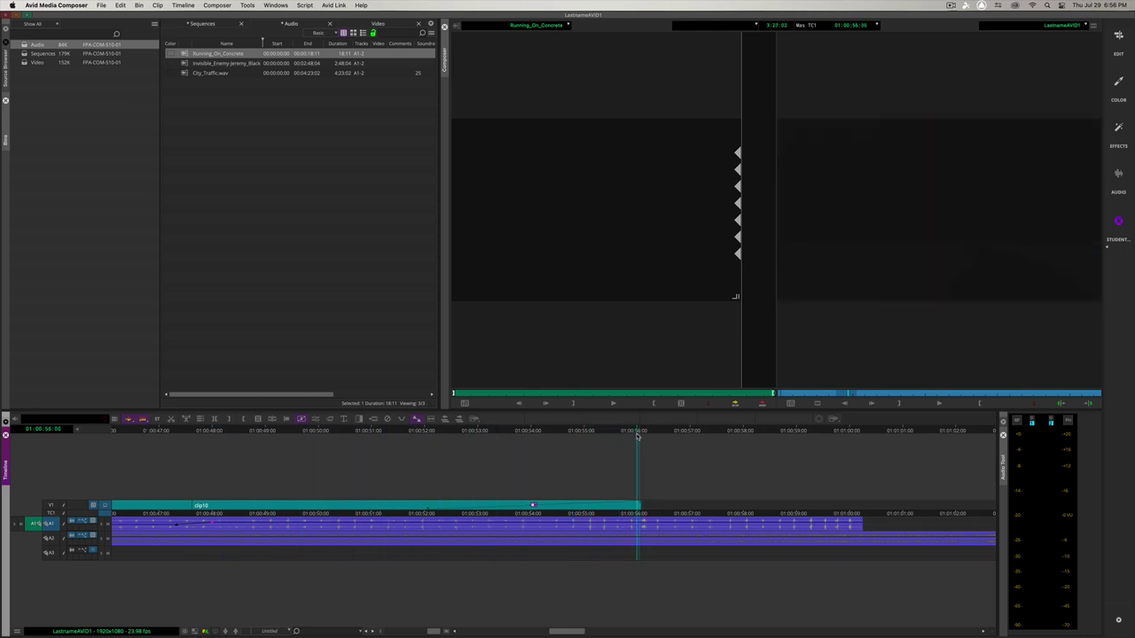
{"action": "left_click_drag", "start_coordinate": [636, 436], "coordinate": [219, 482]}
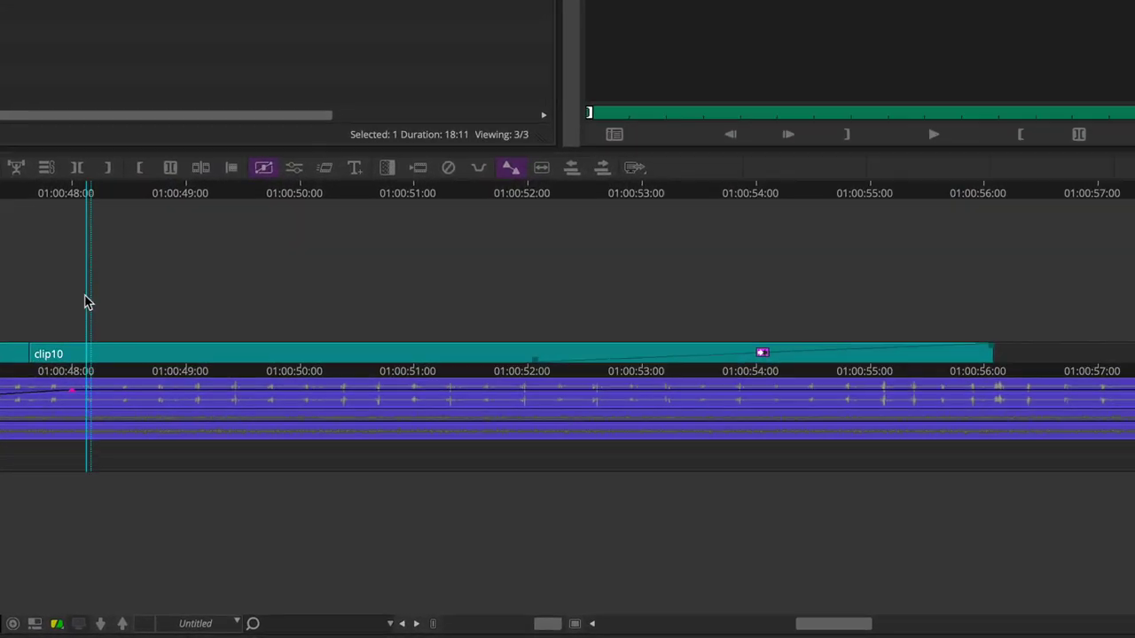
{"action": "left_click_drag", "start_coordinate": [81, 298], "coordinate": [953, 273]}
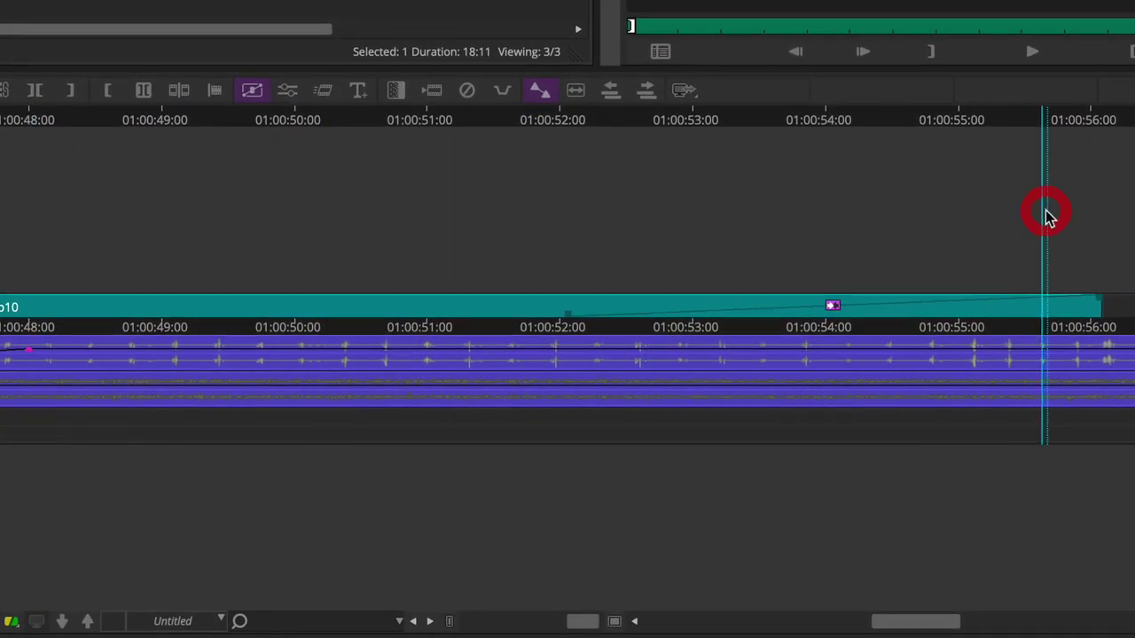
{"action": "mouse_move", "coordinate": [1046, 217]}
{"action": "left_mouse_down"}
{"action": "mouse_move", "coordinate": [1048, 118]}
{"action": "mouse_move", "coordinate": [1089, 118]}
{"action": "mouse_move", "coordinate": [1045, 144]}
{"action": "left_mouse_up"}
{"action": "left_click", "coordinate": [1043, 141]}
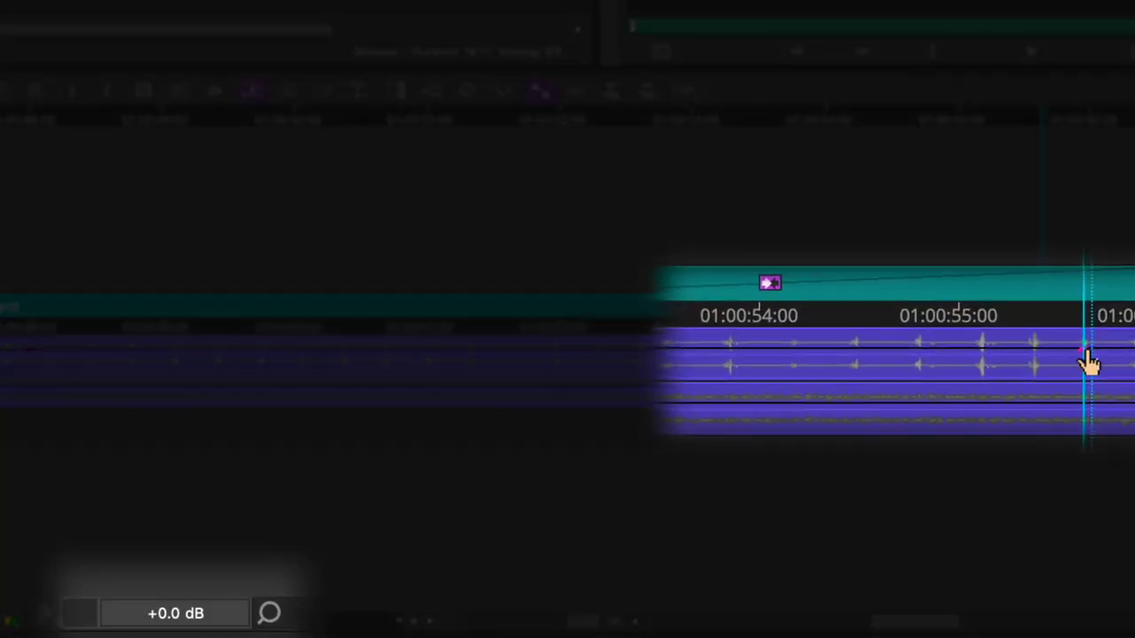
Step: Drag the closing volume keyframe down to about -46 dB and play the fade from 01:00:47:22
{"action": "mouse_move", "coordinate": [1089, 359]}
{"action": "left_mouse_down"}
{"action": "mouse_move", "coordinate": [1083, 398]}
{"action": "mouse_move", "coordinate": [1083, 379]}
{"action": "left_mouse_up"}
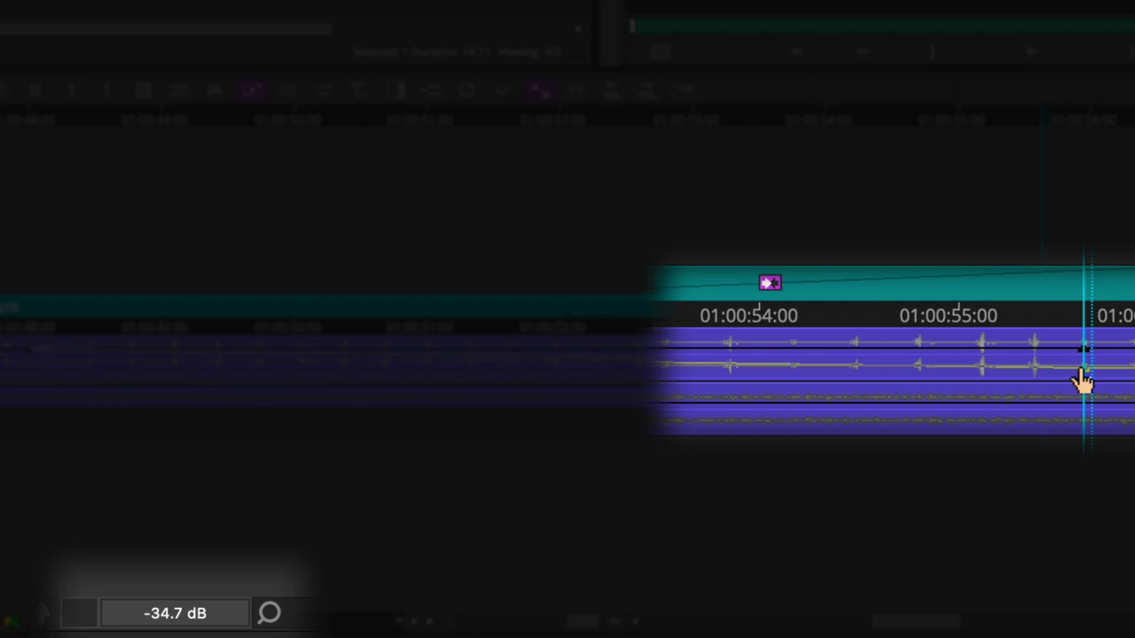
{"action": "left_click_drag", "start_coordinate": [1083, 379], "coordinate": [1080, 376]}
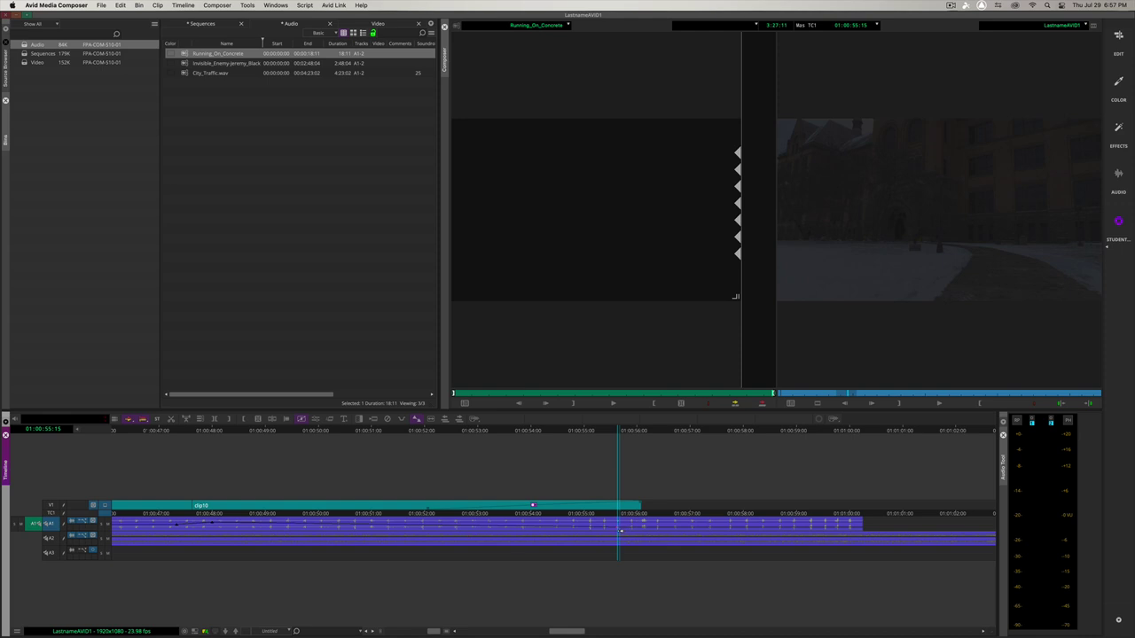
{"action": "left_click", "coordinate": [209, 431]}
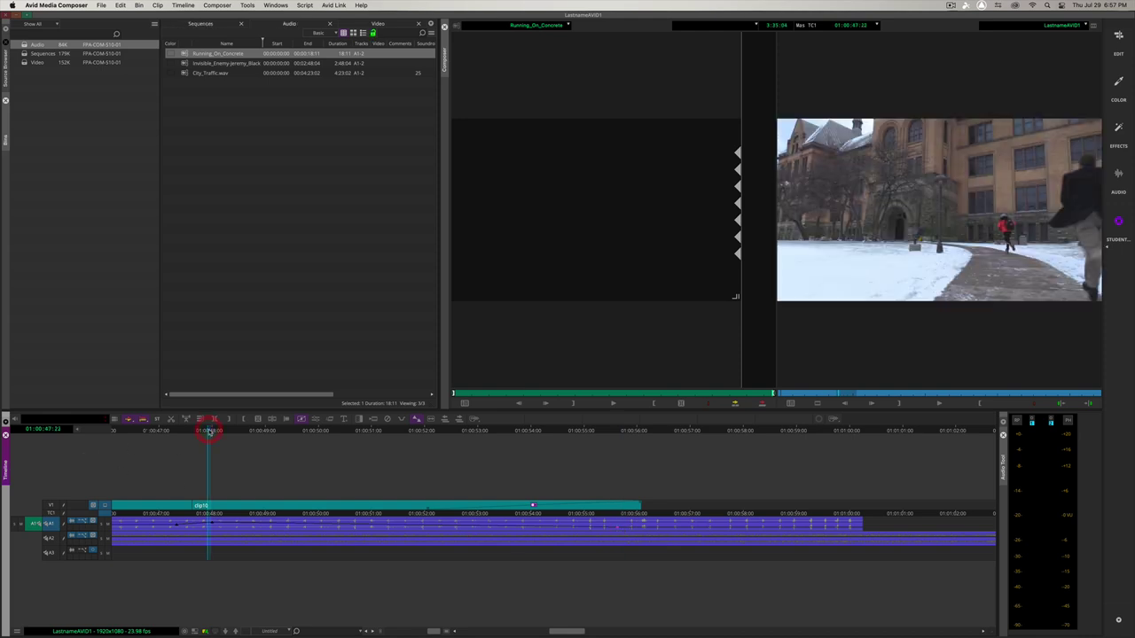
{"action": "key", "text": "space"}
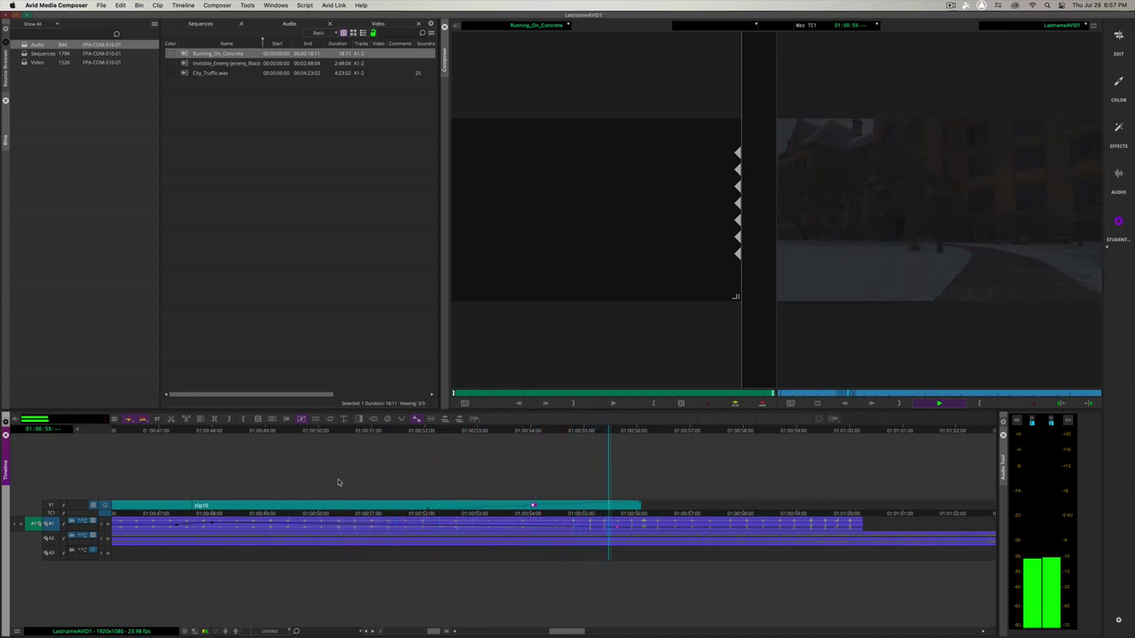
{"action": "key", "text": "space"}
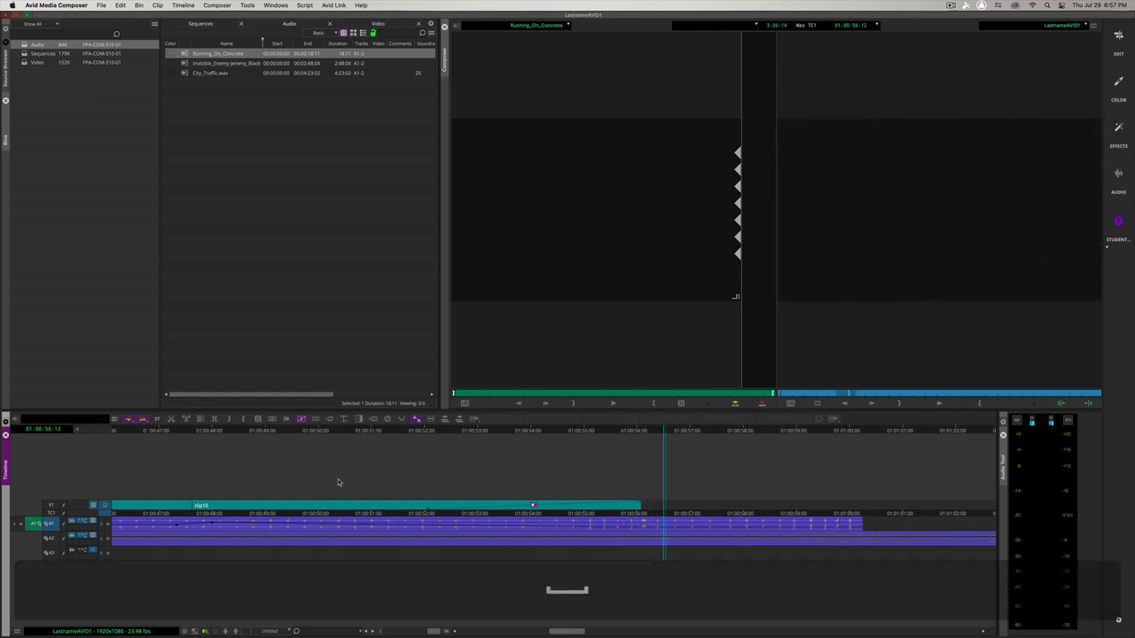
{"action": "scroll", "coordinate": [346, 501], "scroll_direction": "left", "scroll_amount": 10}
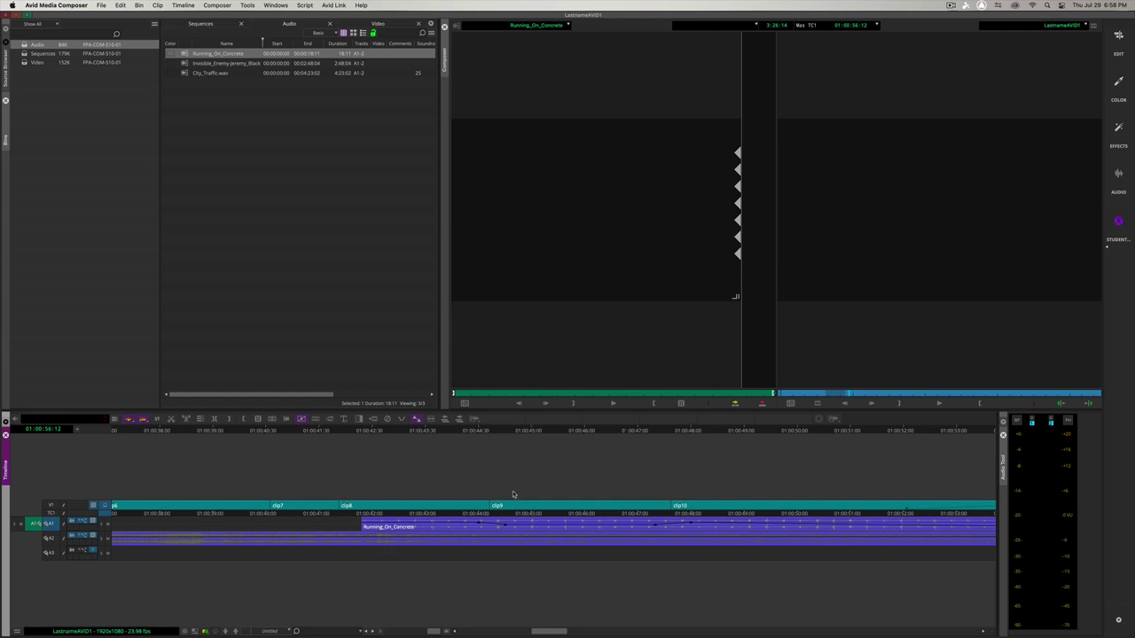
Step: Play back from 01:00:41:19, then park at 01:00:43:02 and select Running_On_Concrete on A1
{"action": "left_click", "coordinate": [362, 431]}
{"action": "key", "text": "space"}
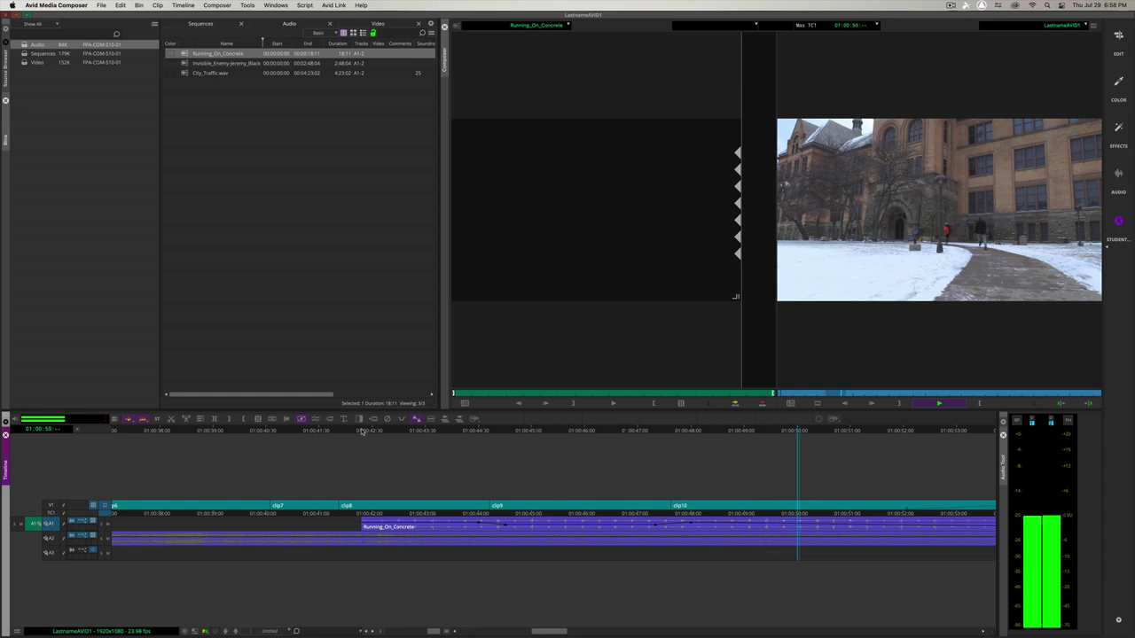
{"action": "key", "text": "space"}
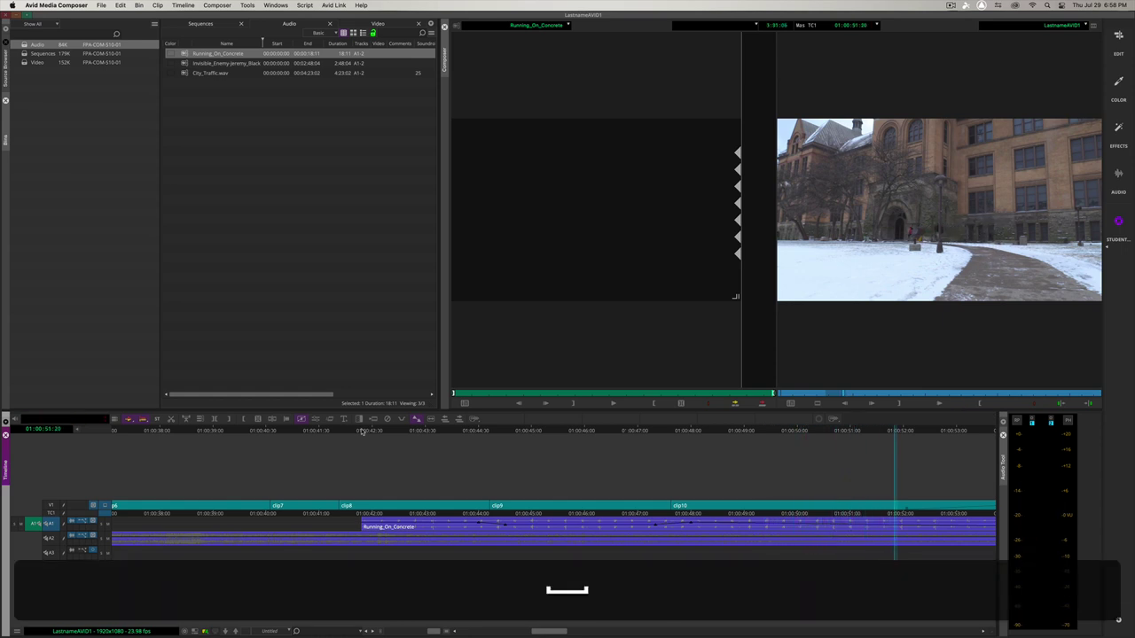
{"action": "left_click", "coordinate": [431, 431]}
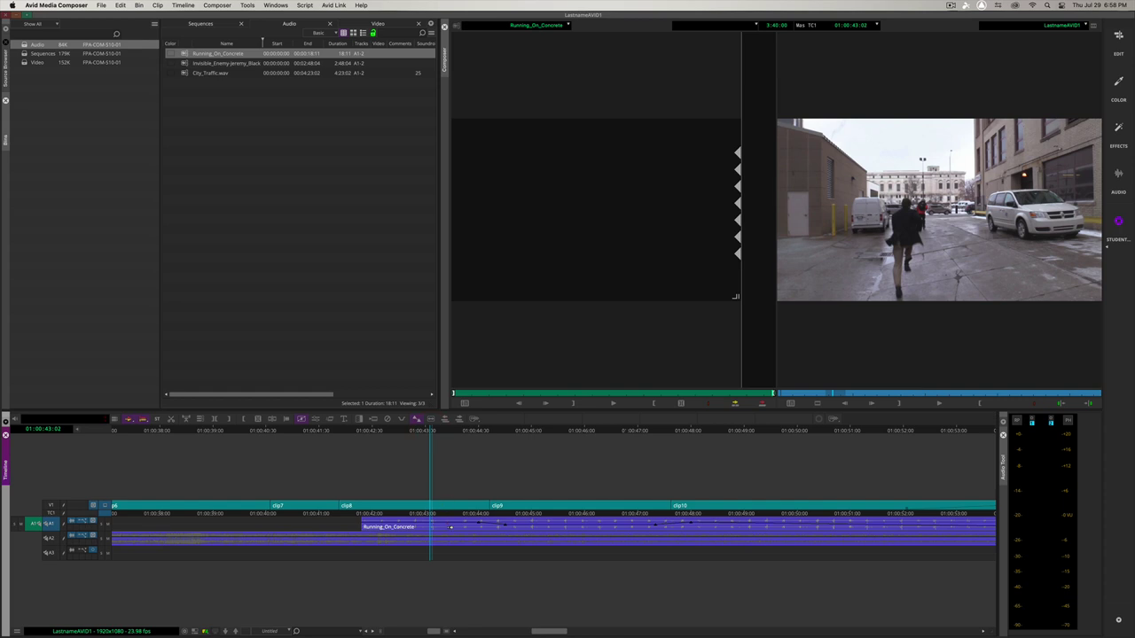
{"action": "left_click", "coordinate": [450, 526]}
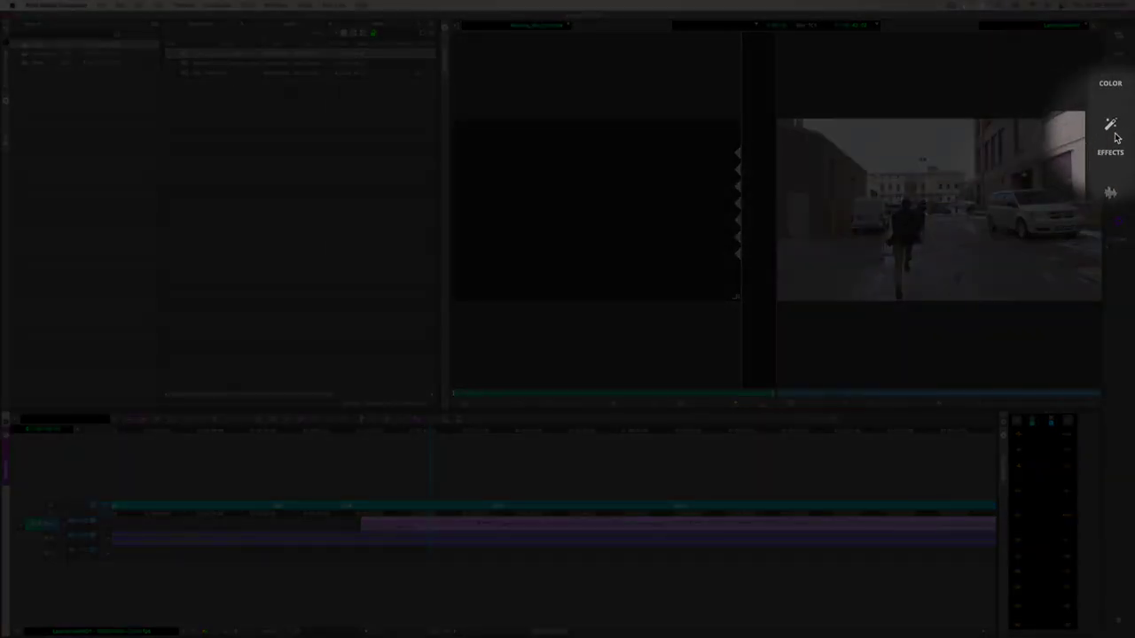
Step: Switch to the Effects workspace and scroll the Effect Palette to the Time Shift audio effect
{"action": "left_click", "coordinate": [1113, 133]}
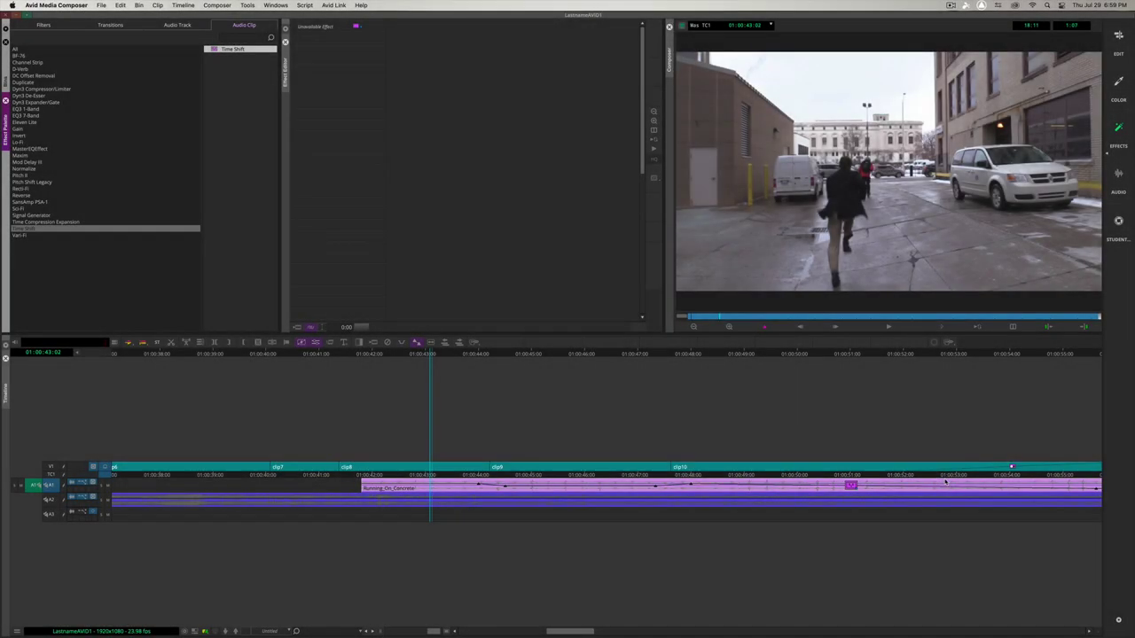
{"action": "scroll", "coordinate": [689, 502], "scroll_direction": "down", "scroll_amount": 5}
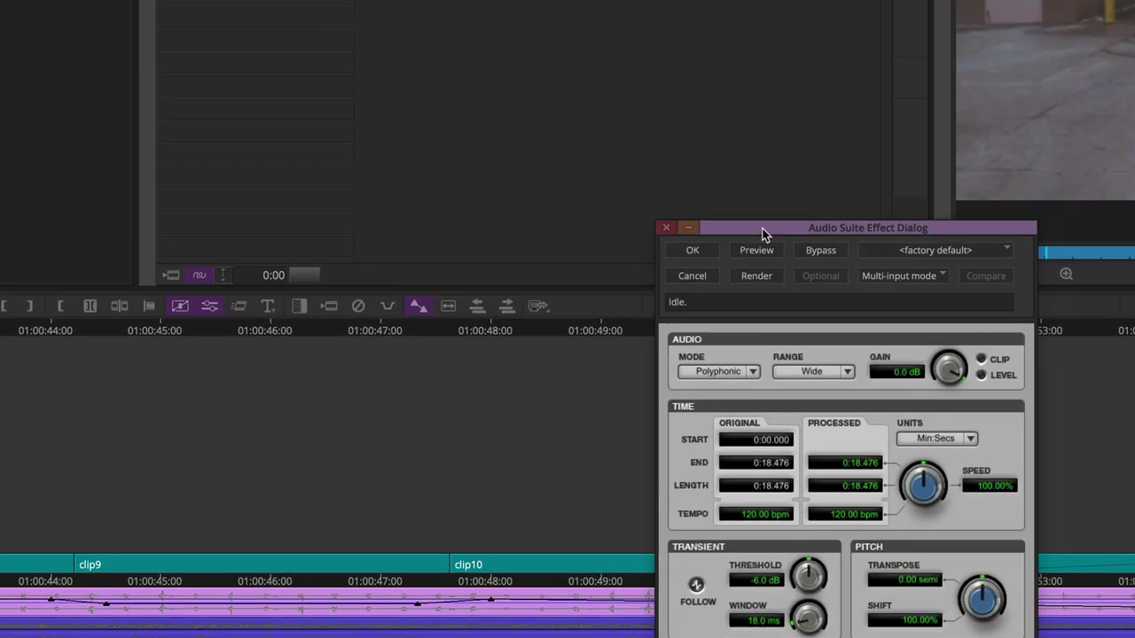
Step: Move the AudioSuite dialog aside, set Time Shift speed to 90.75%, and apply it
{"action": "left_click_drag", "start_coordinate": [603, 309], "coordinate": [462, 252]}
{"action": "left_click_drag", "start_coordinate": [521, 102], "coordinate": [489, 68]}
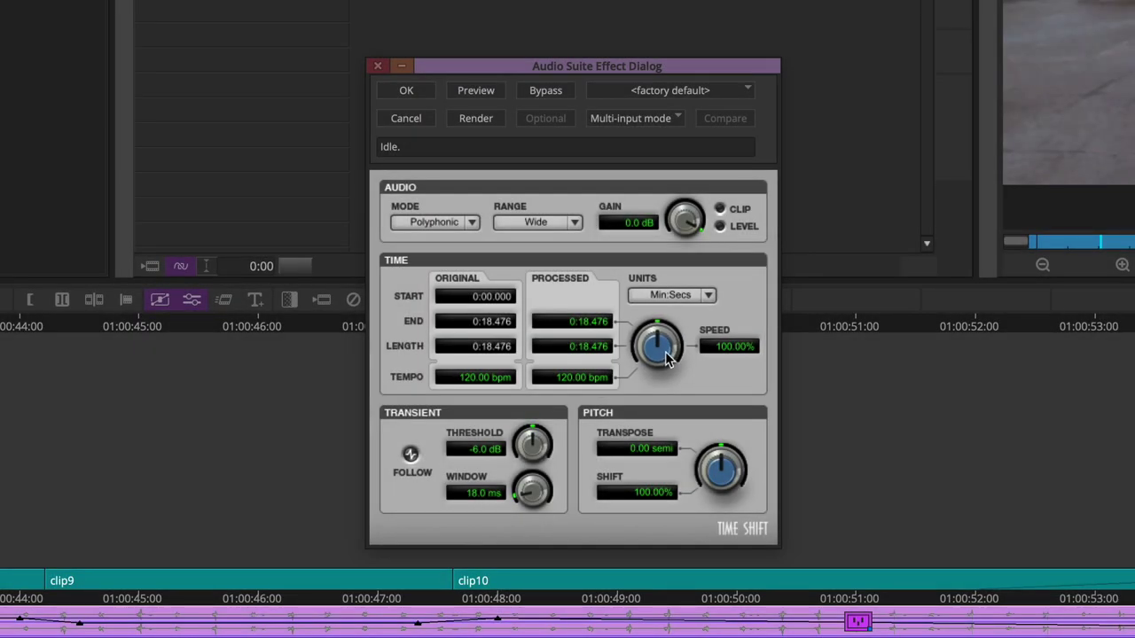
{"action": "left_click_drag", "start_coordinate": [657, 350], "coordinate": [638, 359]}
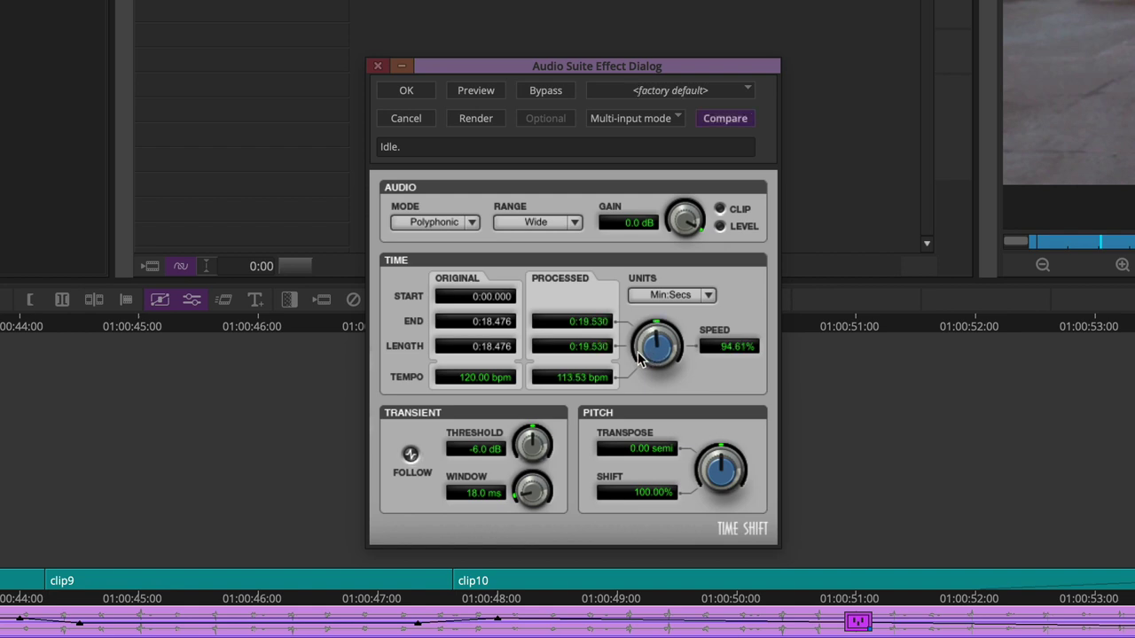
{"action": "left_click_drag", "start_coordinate": [642, 357], "coordinate": [582, 359]}
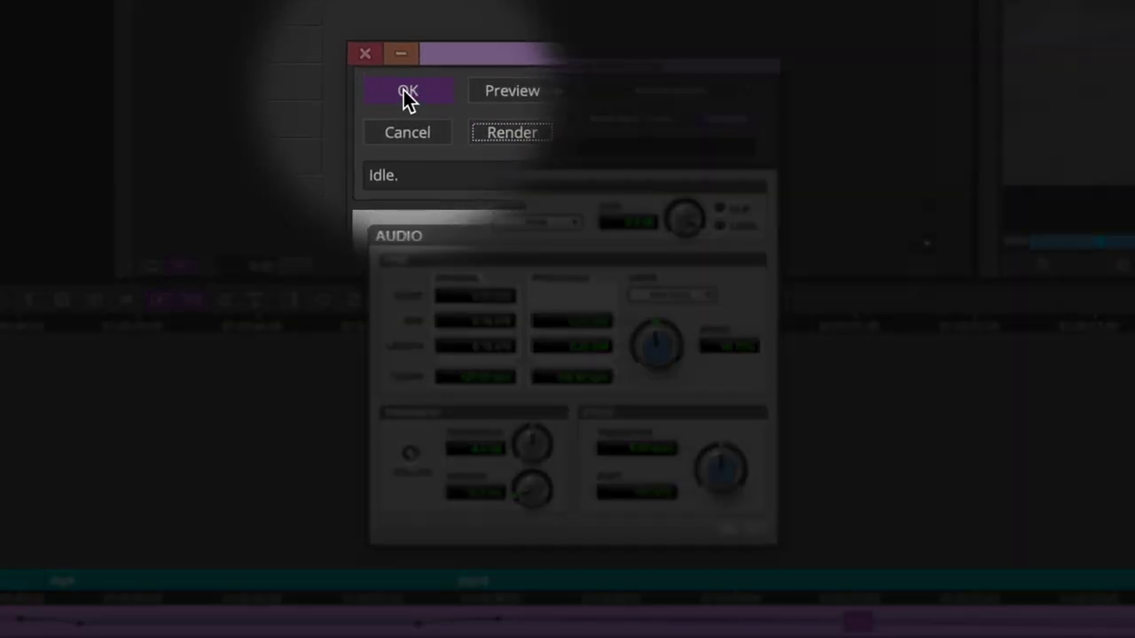
{"action": "left_click", "coordinate": [404, 91]}
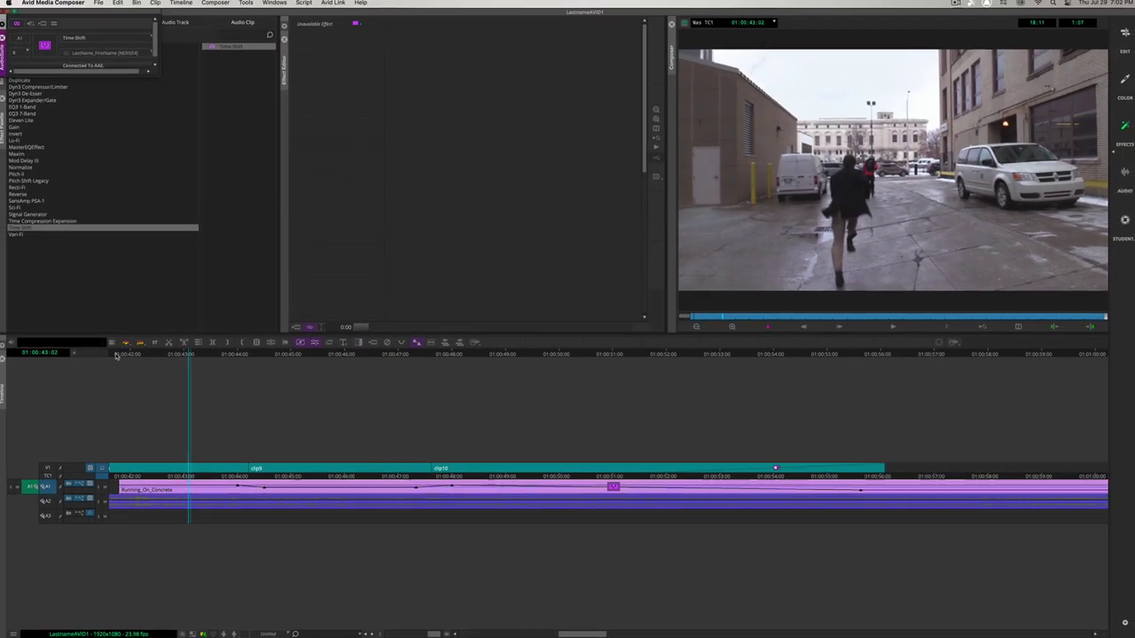
{"action": "left_click", "coordinate": [116, 354]}
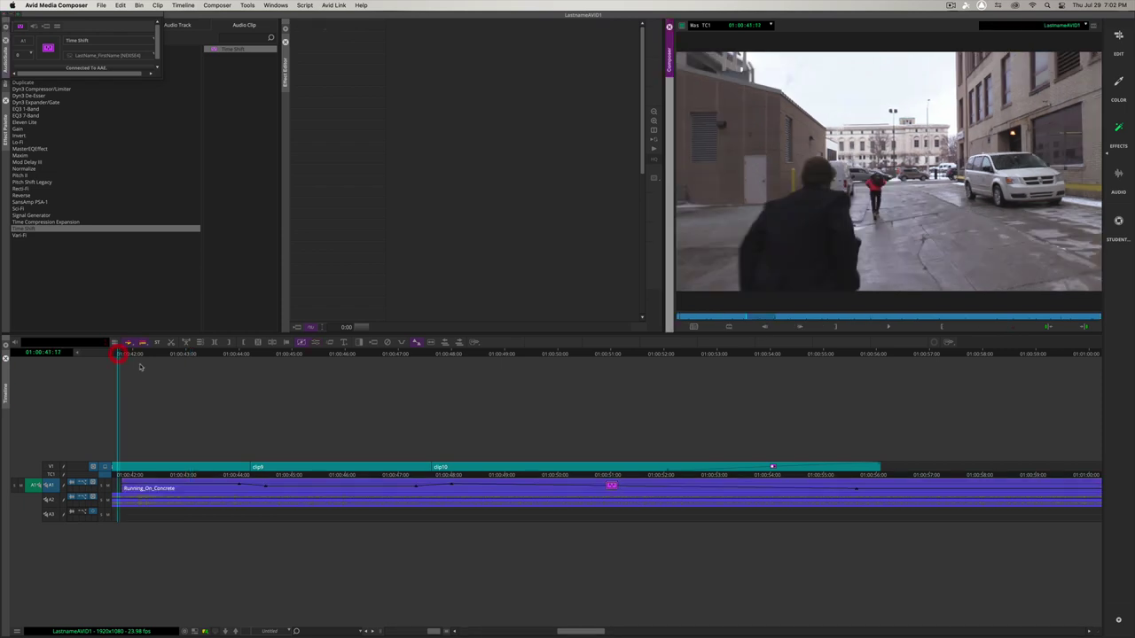
{"action": "key", "text": "space"}
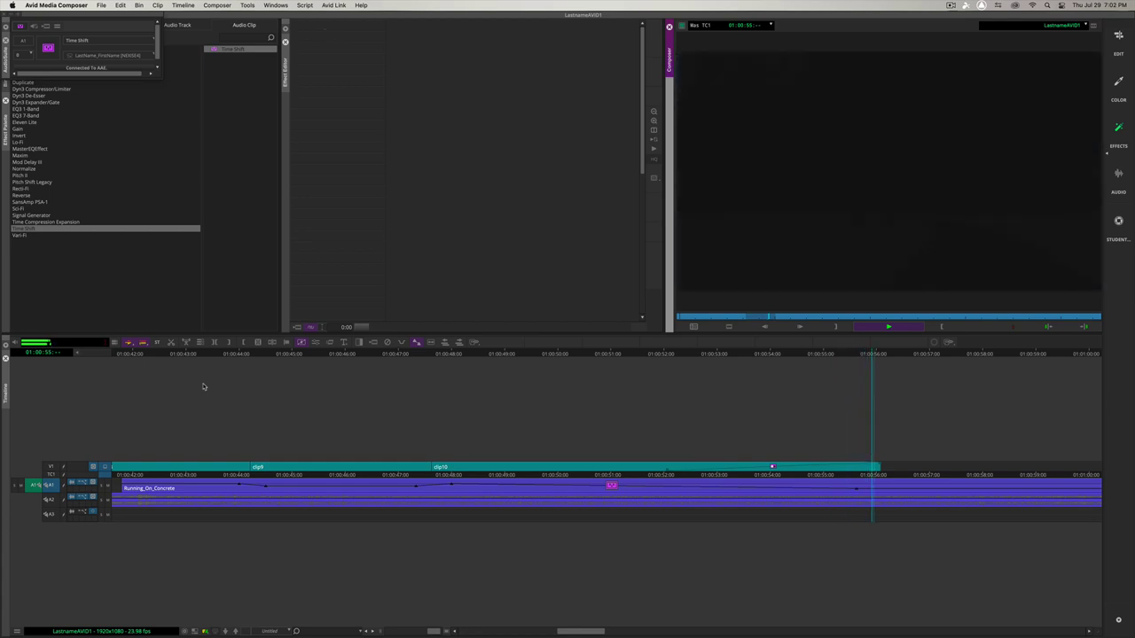
{"action": "key", "text": "space"}
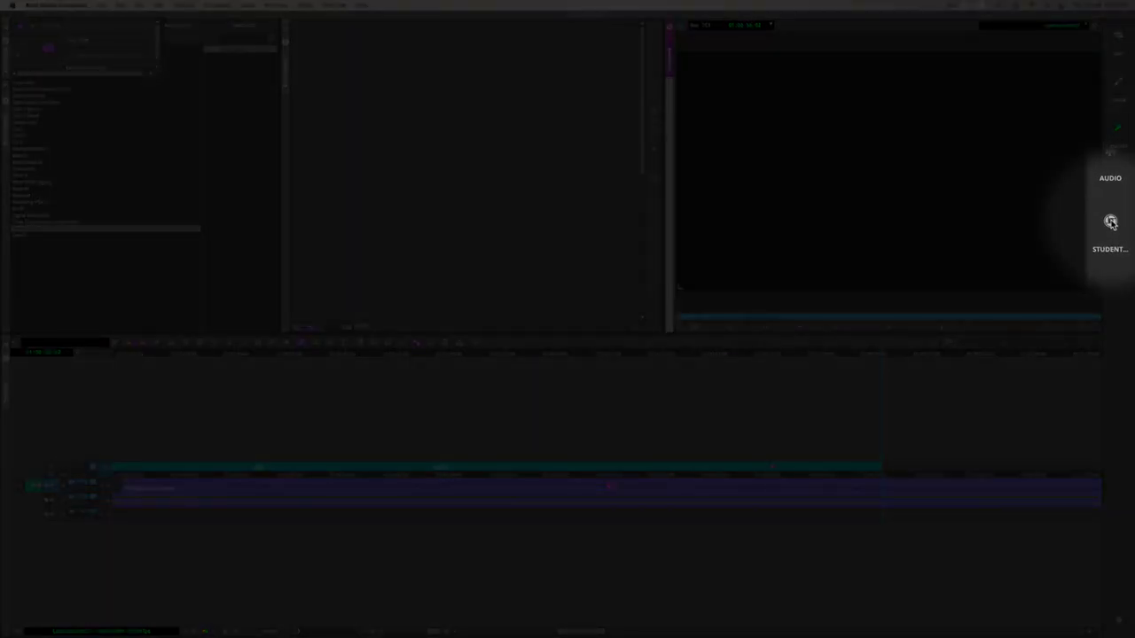
Step: Park the playhead back at 01:00:00:00 and zoom the timeline out to show the full sequence
{"action": "left_click", "coordinate": [1118, 222]}
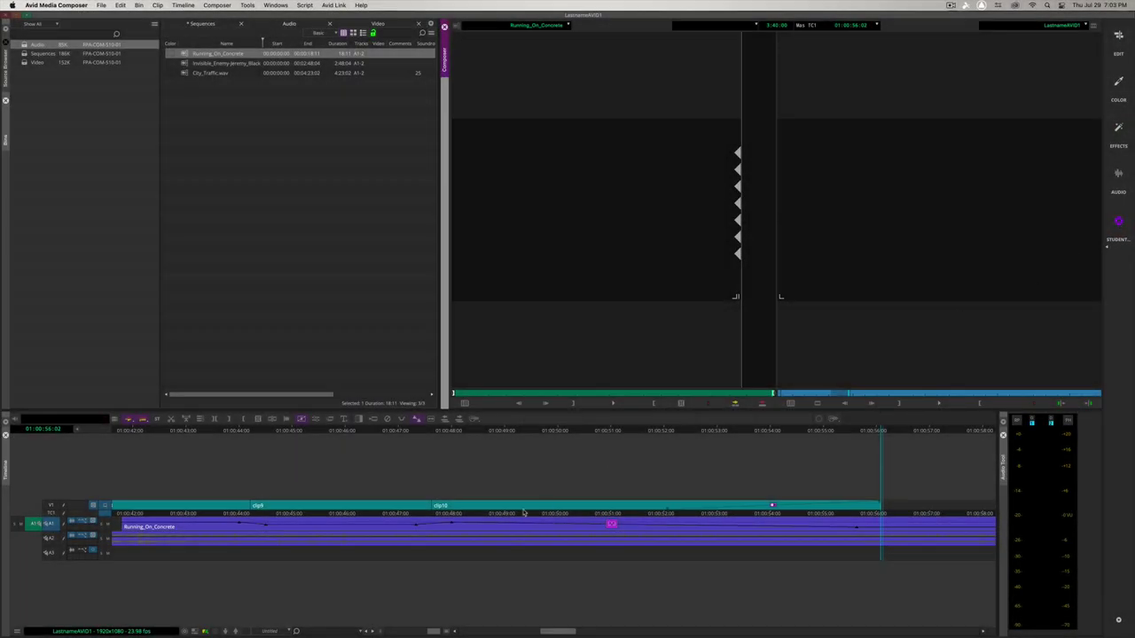
{"action": "left_click_drag", "start_coordinate": [385, 632], "coordinate": [375, 632]}
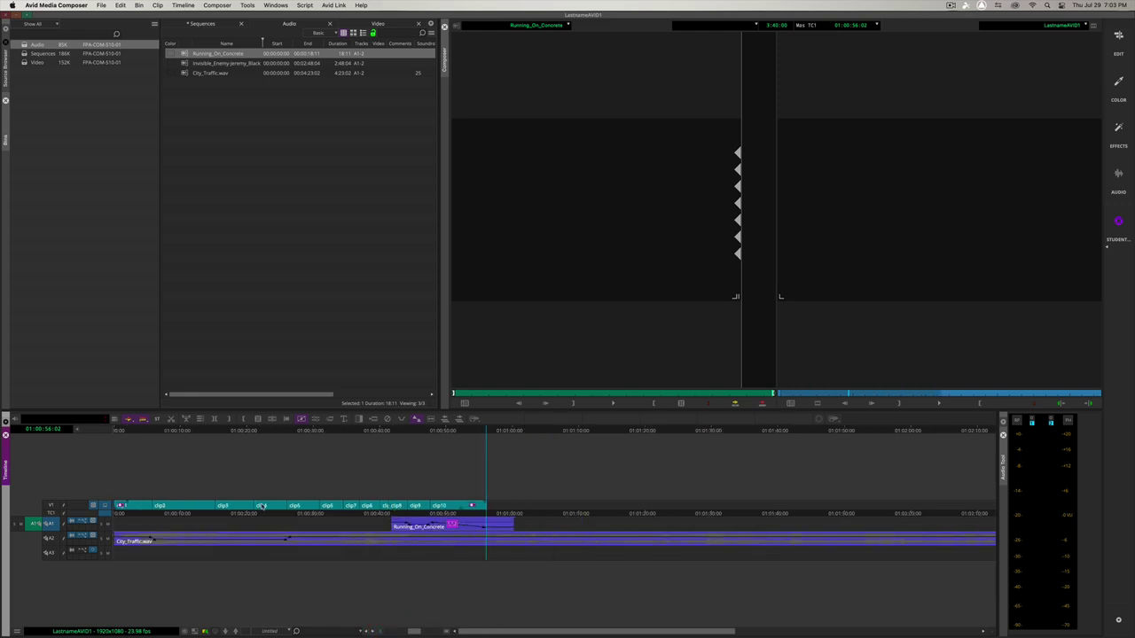
{"action": "left_click", "coordinate": [203, 431]}
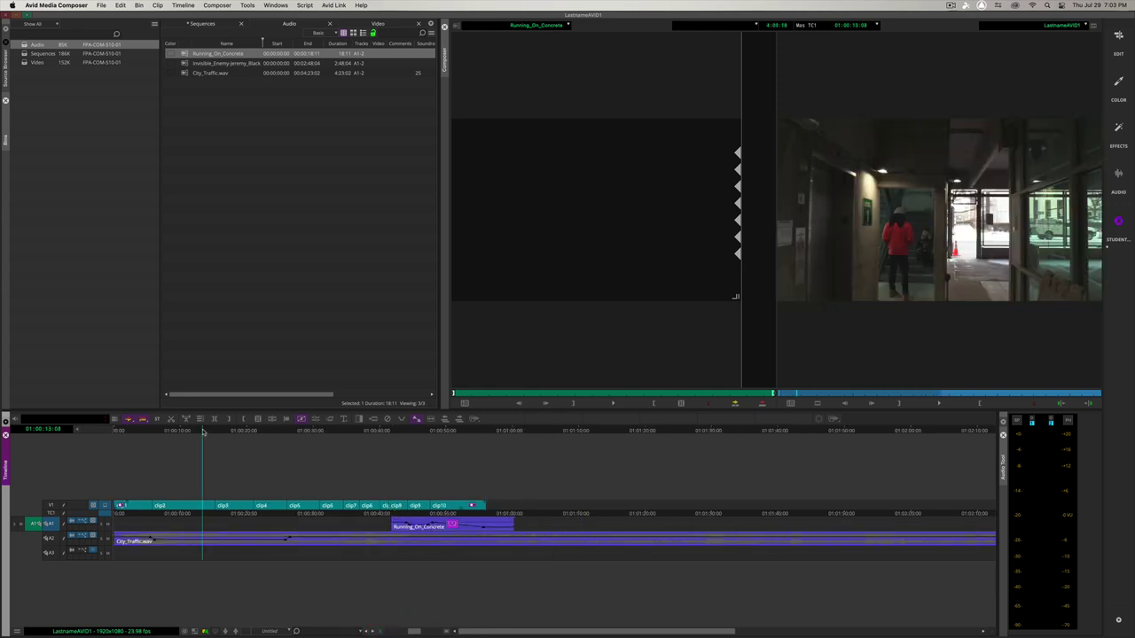
{"action": "left_click_drag", "start_coordinate": [203, 432], "coordinate": [107, 432]}
{"action": "scroll", "coordinate": [107, 431], "scroll_direction": "right", "scroll_amount": 2}
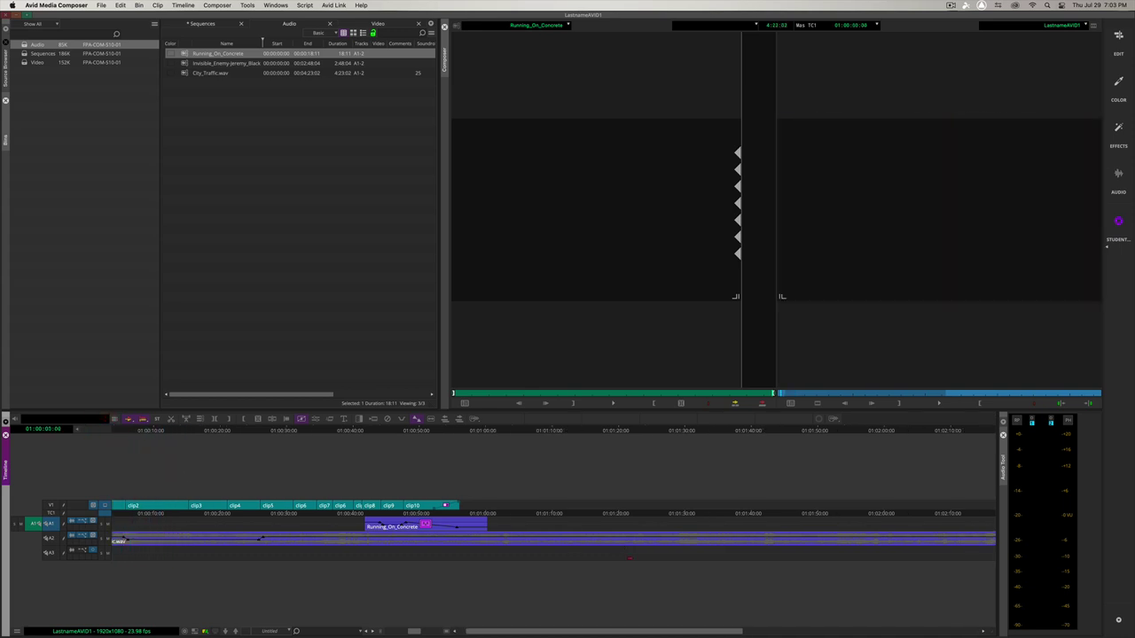
{"action": "left_click", "coordinate": [387, 631]}
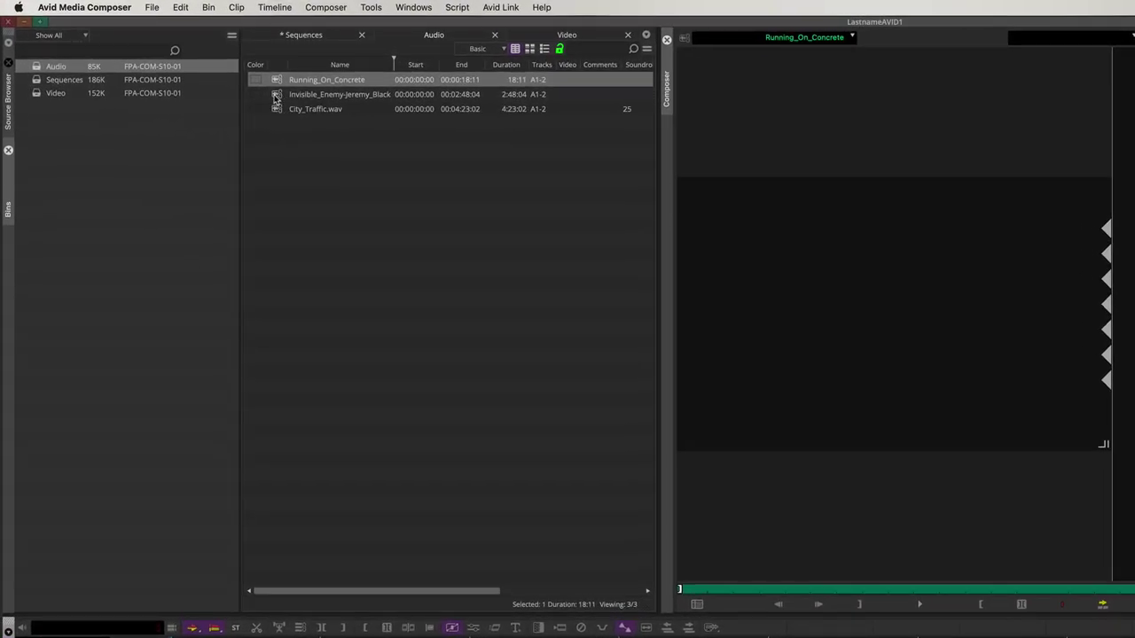
{"action": "double_click", "coordinate": [274, 95]}
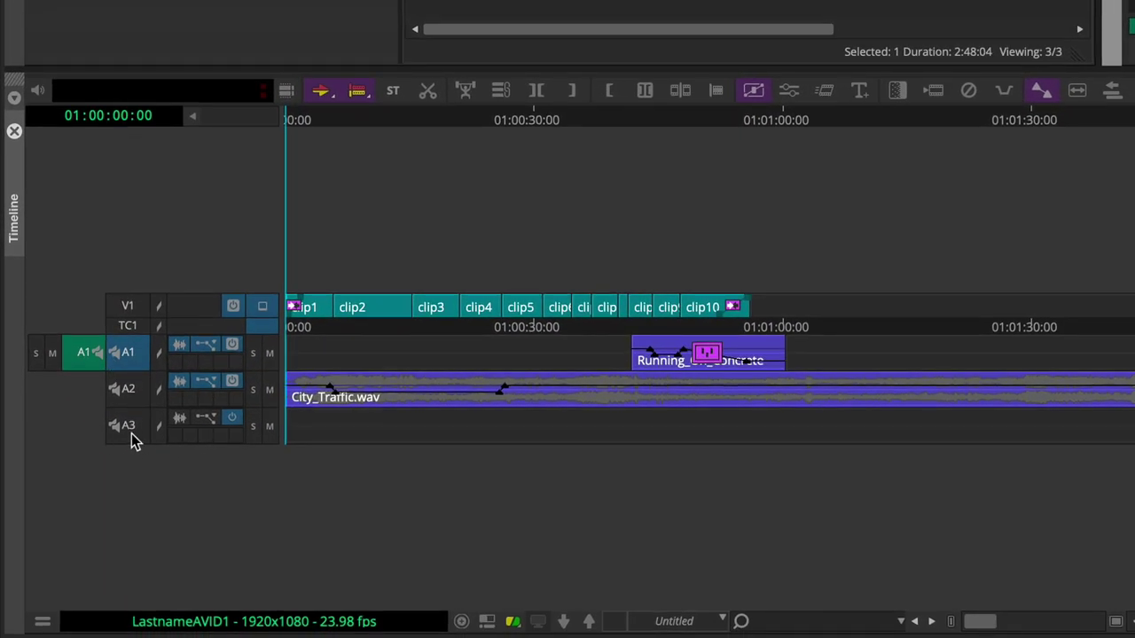
{"action": "left_click", "coordinate": [81, 359]}
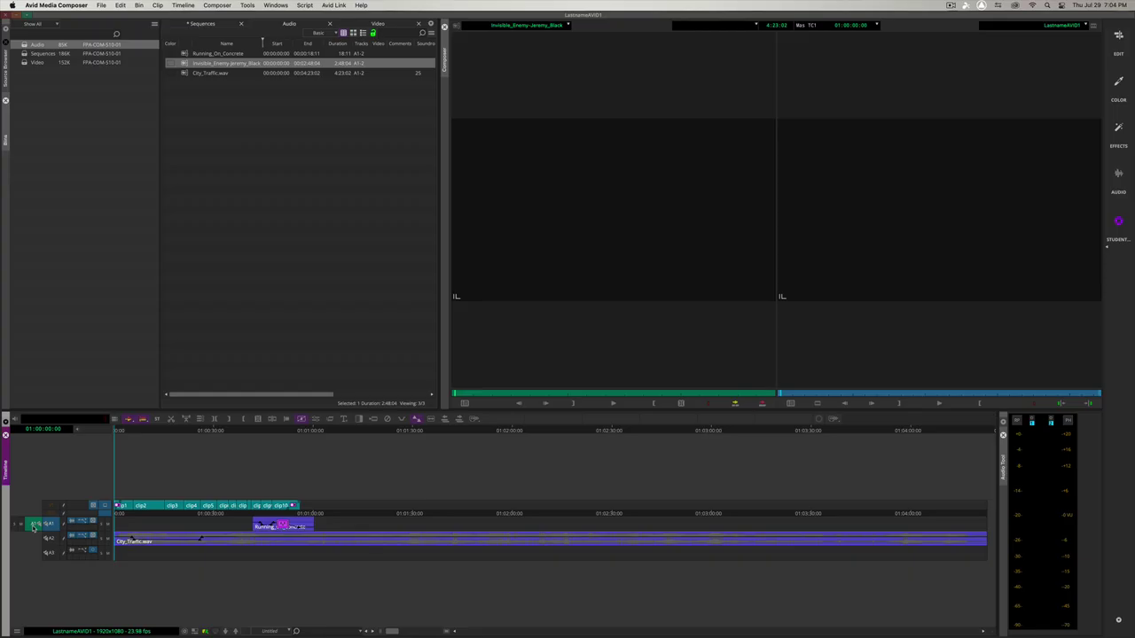
{"action": "left_click_drag", "start_coordinate": [33, 528], "coordinate": [50, 558]}
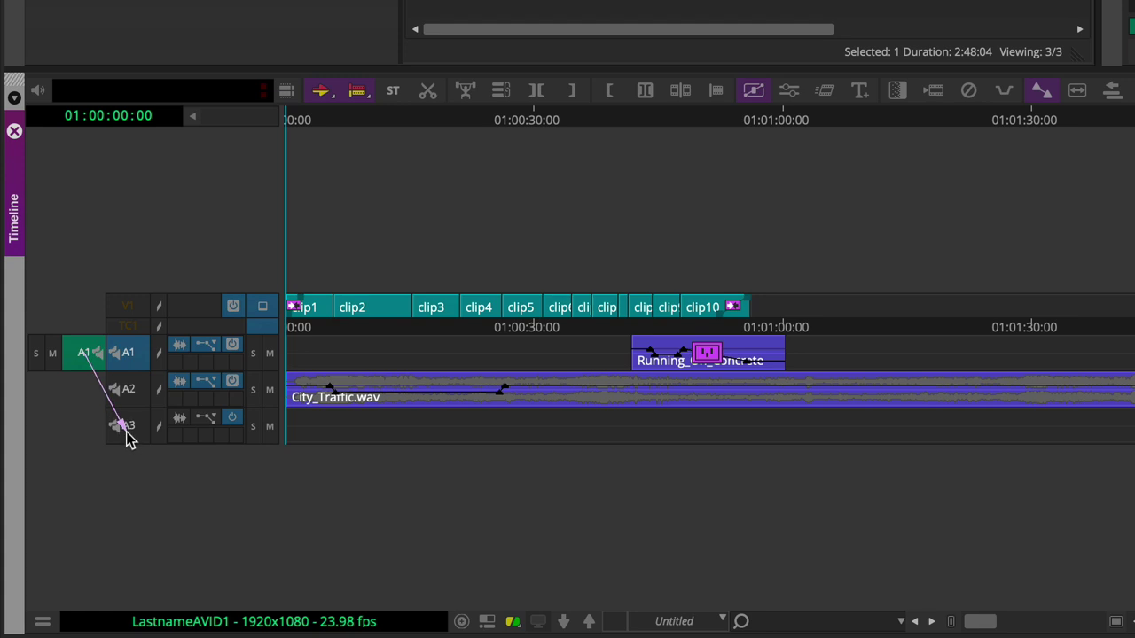
{"action": "left_click_drag", "start_coordinate": [127, 437], "coordinate": [127, 437]}
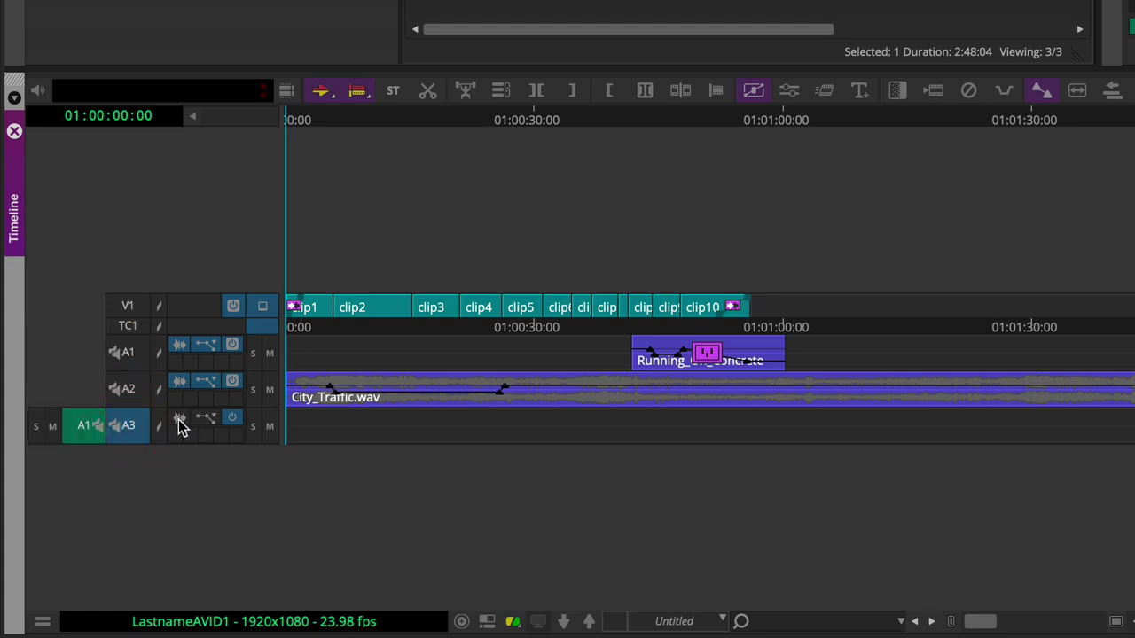
Step: Show the waveform and volume automation line on A3, then briefly play the music clip
{"action": "left_click", "coordinate": [178, 420]}
{"action": "left_click", "coordinate": [203, 420]}
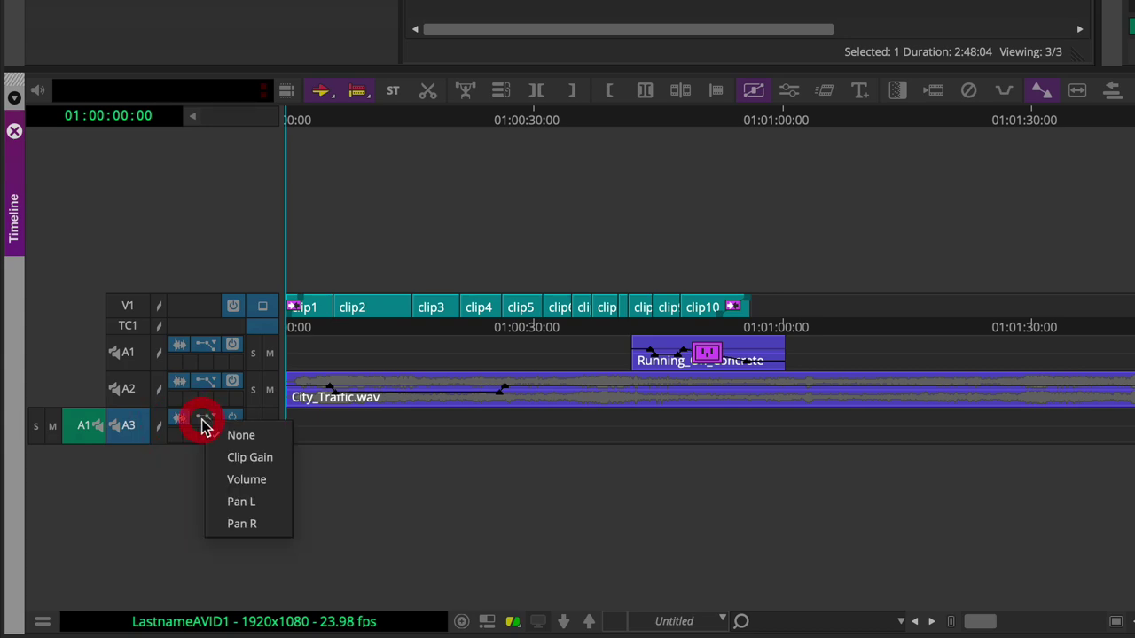
{"action": "left_click", "coordinate": [228, 478]}
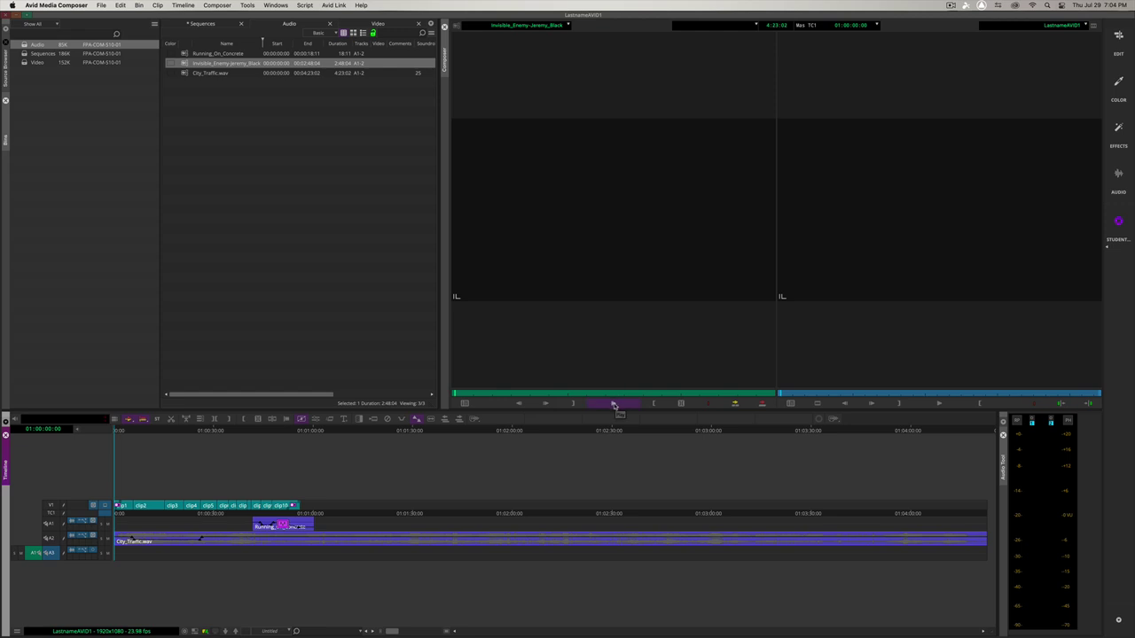
{"action": "left_click", "coordinate": [614, 405]}
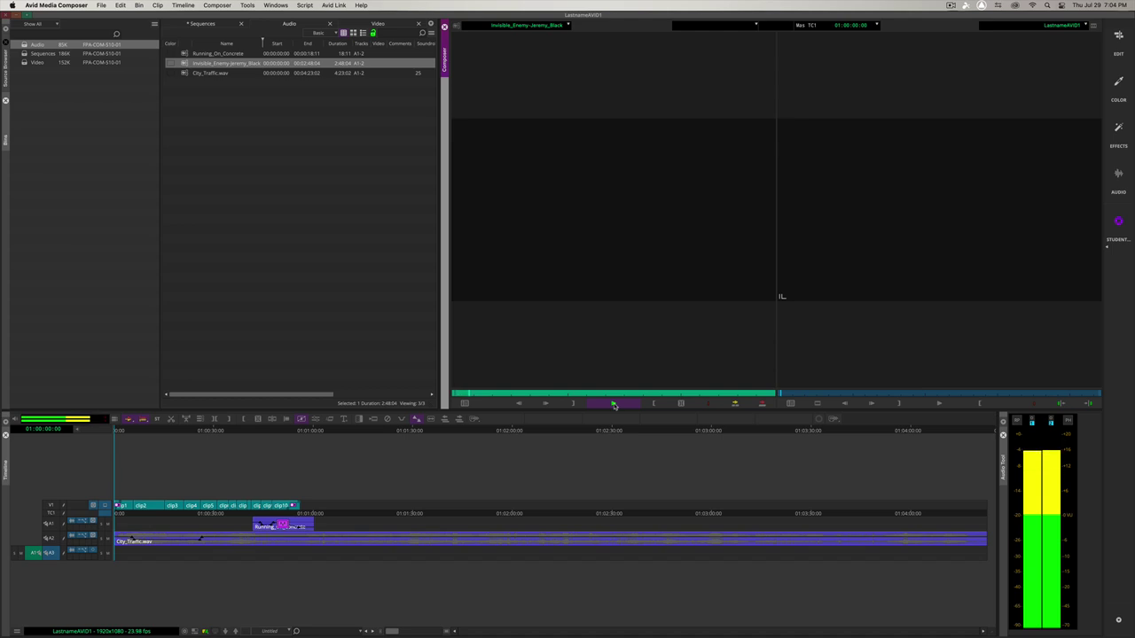
{"action": "key", "text": "space"}
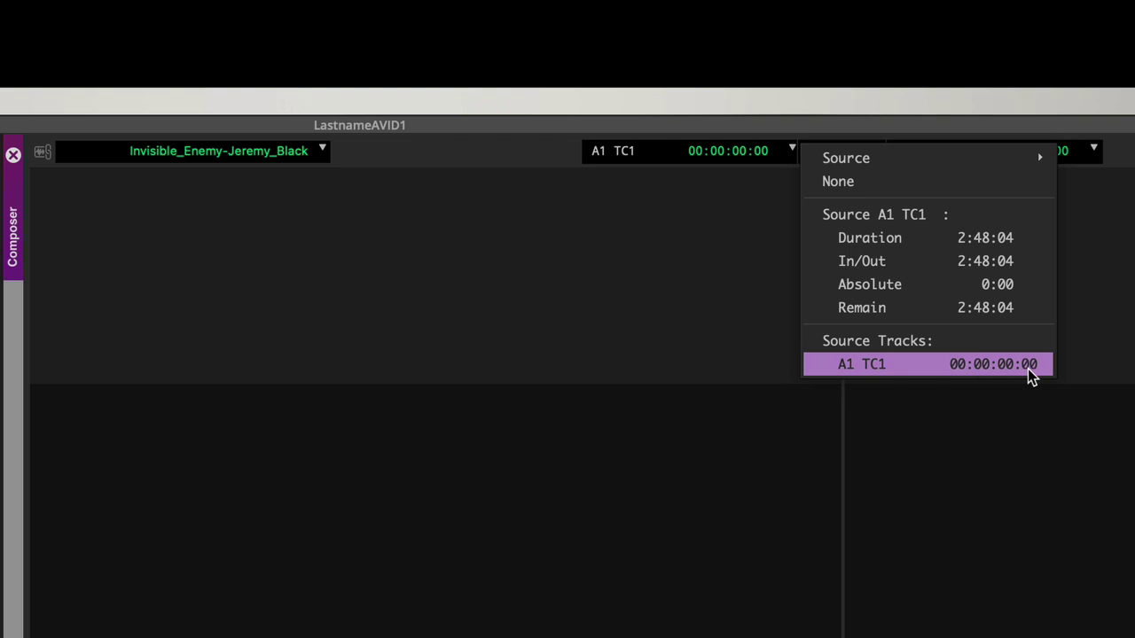
Step: Switch the source monitor readout to A1 TC1 so the music shows its own timecode
{"action": "left_click", "coordinate": [942, 360]}
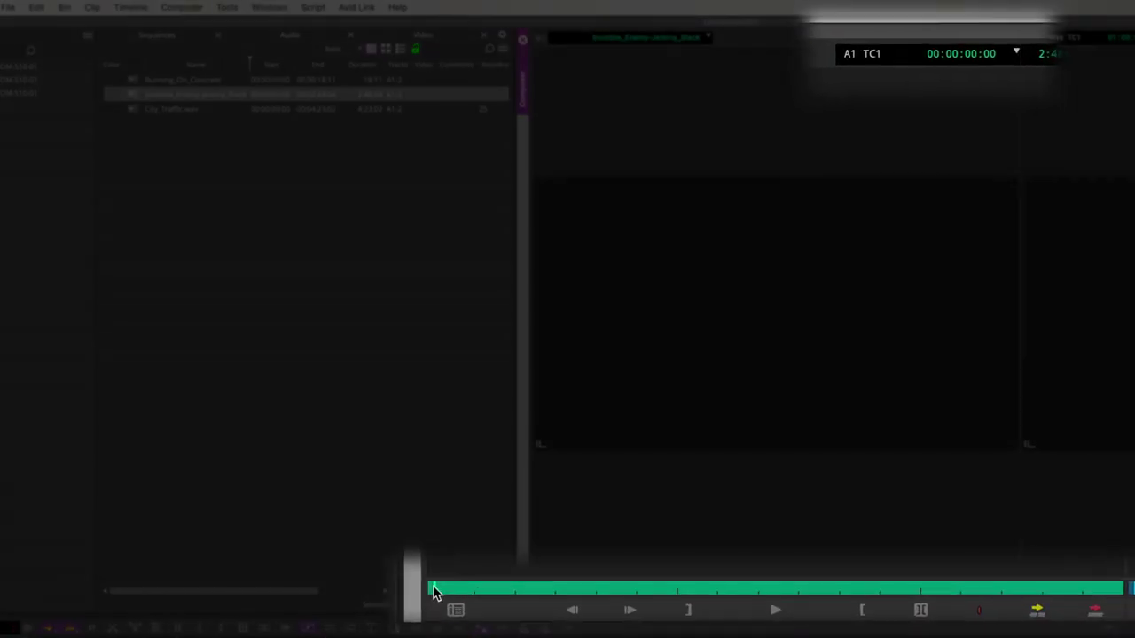
Step: Scrub the music, step back two frames to 00:00:26:03, and mark the In point there
{"action": "mouse_move", "coordinate": [543, 591]}
{"action": "left_mouse_down"}
{"action": "mouse_move", "coordinate": [838, 589]}
{"action": "mouse_move", "coordinate": [413, 587]}
{"action": "mouse_move", "coordinate": [679, 590]}
{"action": "mouse_move", "coordinate": [520, 589]}
{"action": "mouse_move", "coordinate": [529, 593]}
{"action": "left_mouse_up"}
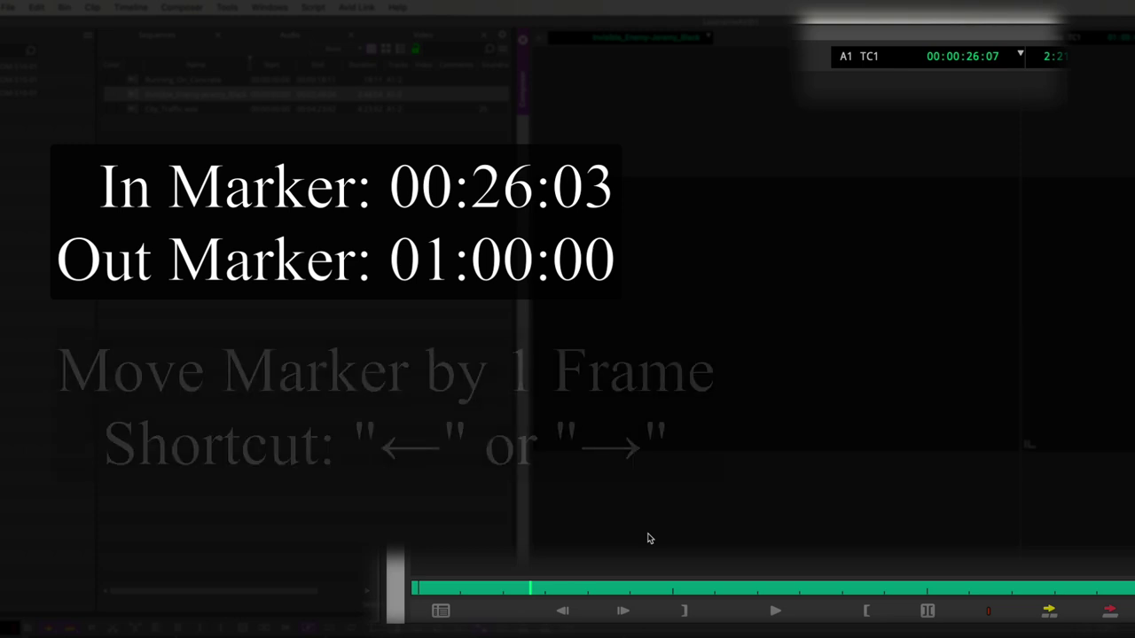
{"action": "key", "text": "Left"}
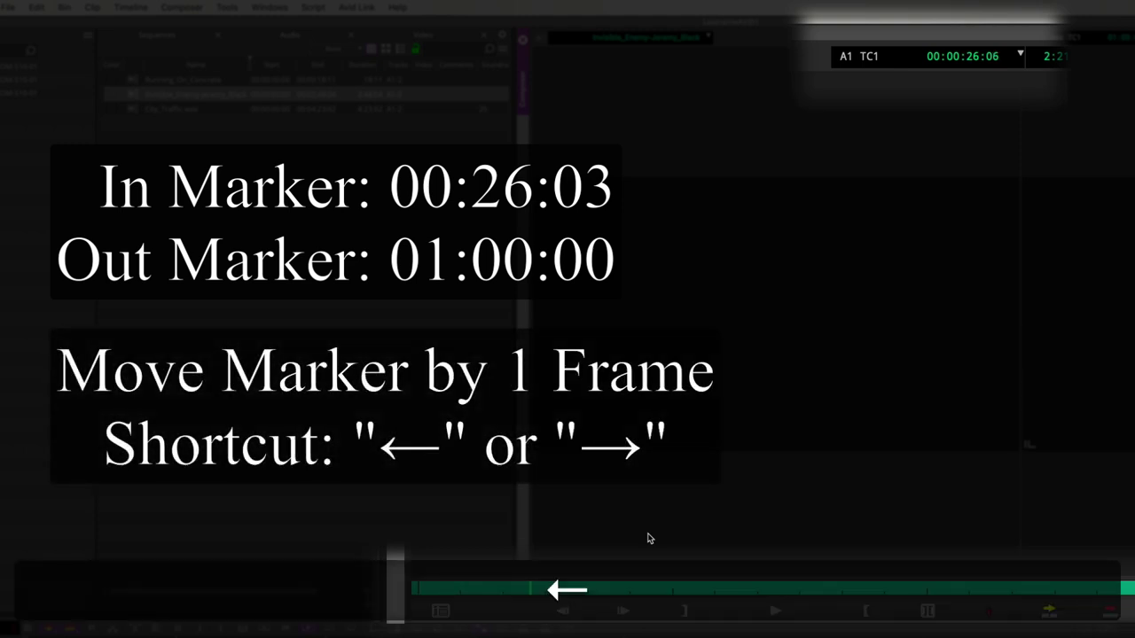
{"action": "key", "text": "Left"}
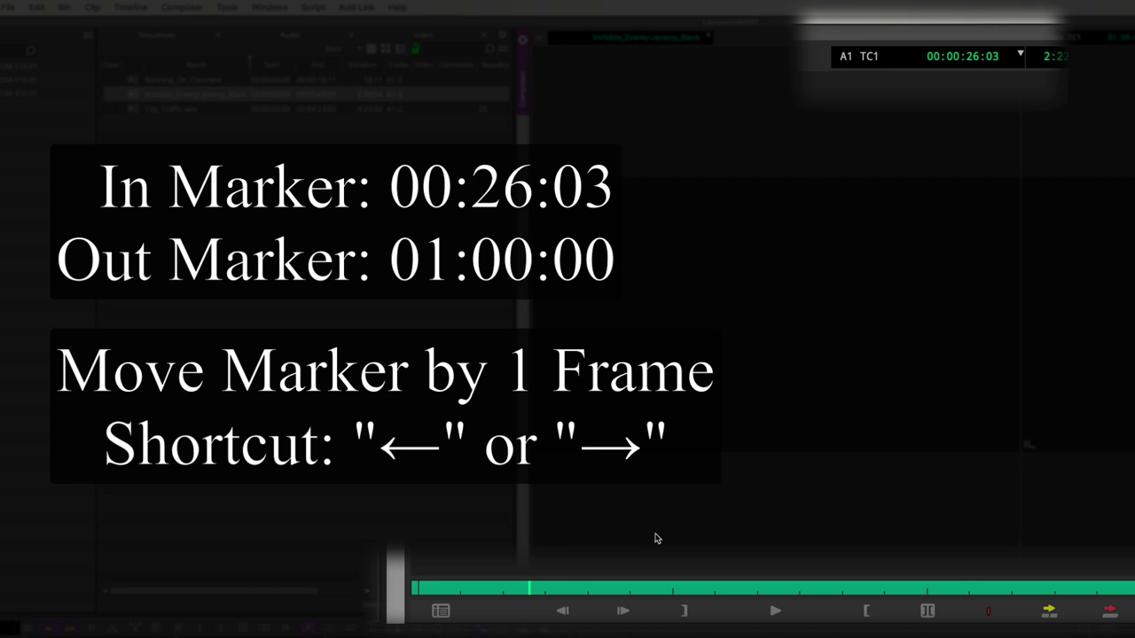
{"action": "key", "text": "i"}
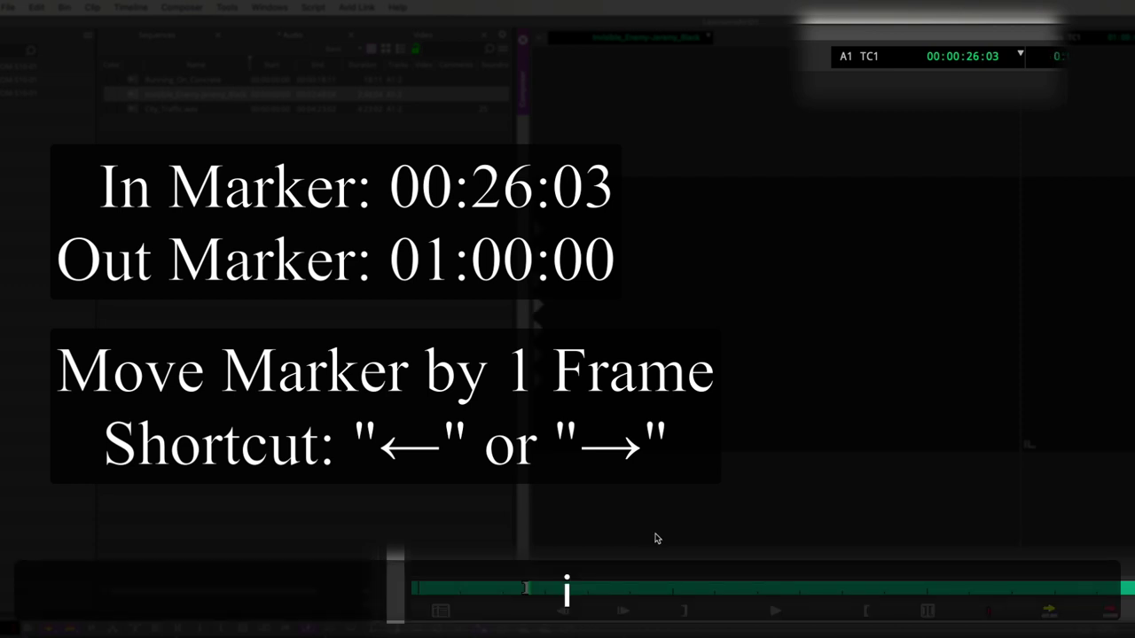
{"action": "left_click_drag", "start_coordinate": [760, 593], "coordinate": [671, 595]}
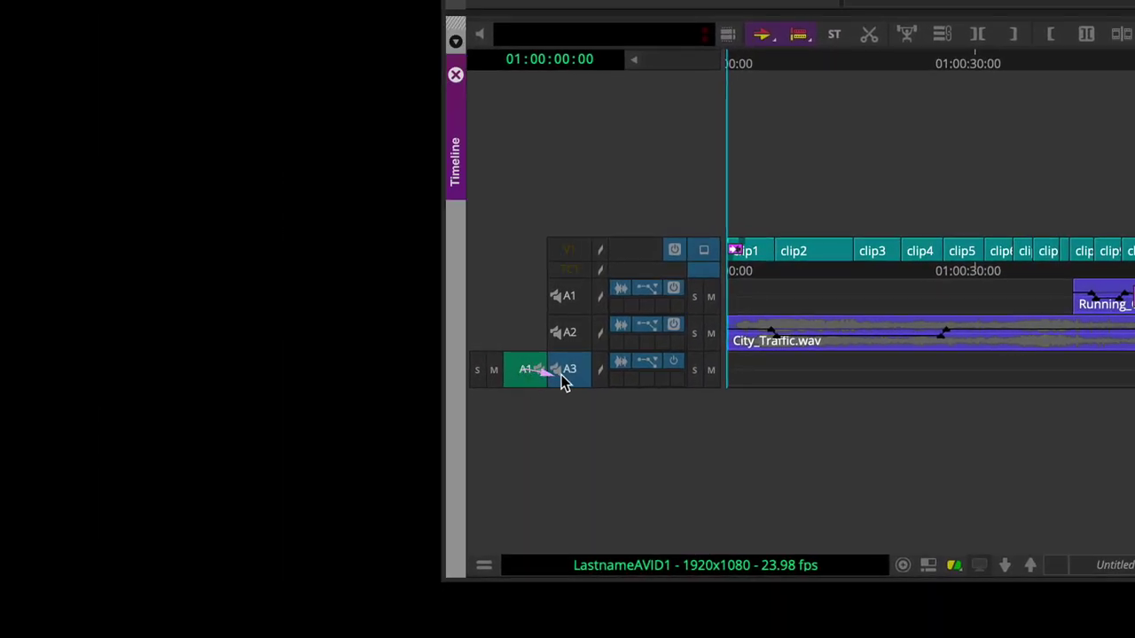
Step: Overwrite the marked music onto track A3, then undo the misplaced edit
{"action": "left_click", "coordinate": [472, 444]}
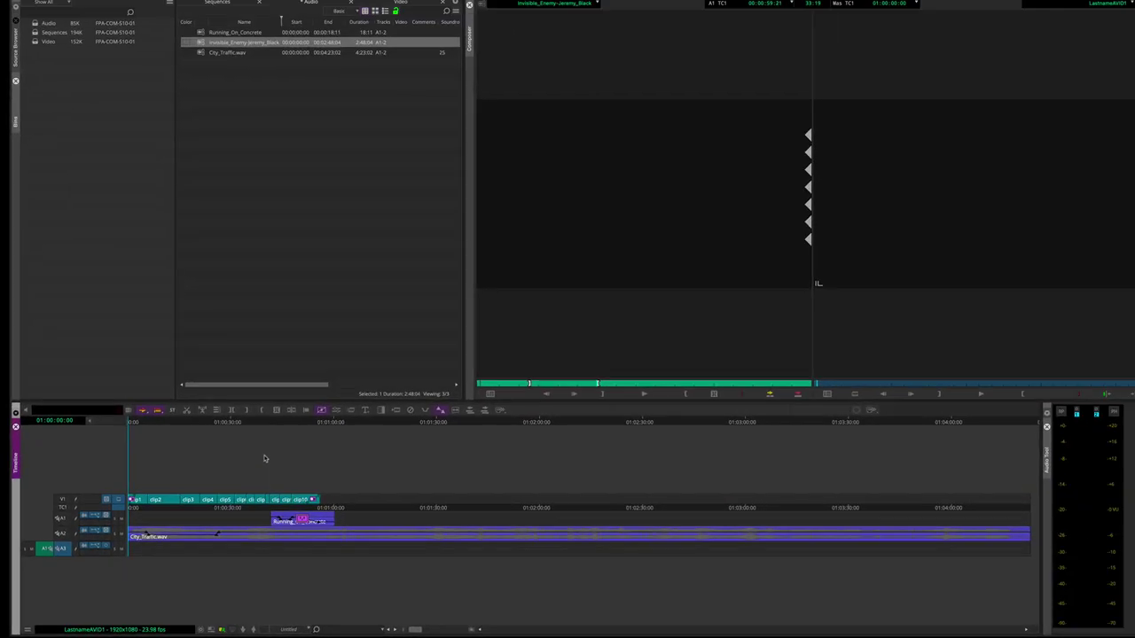
{"action": "key", "text": "b"}
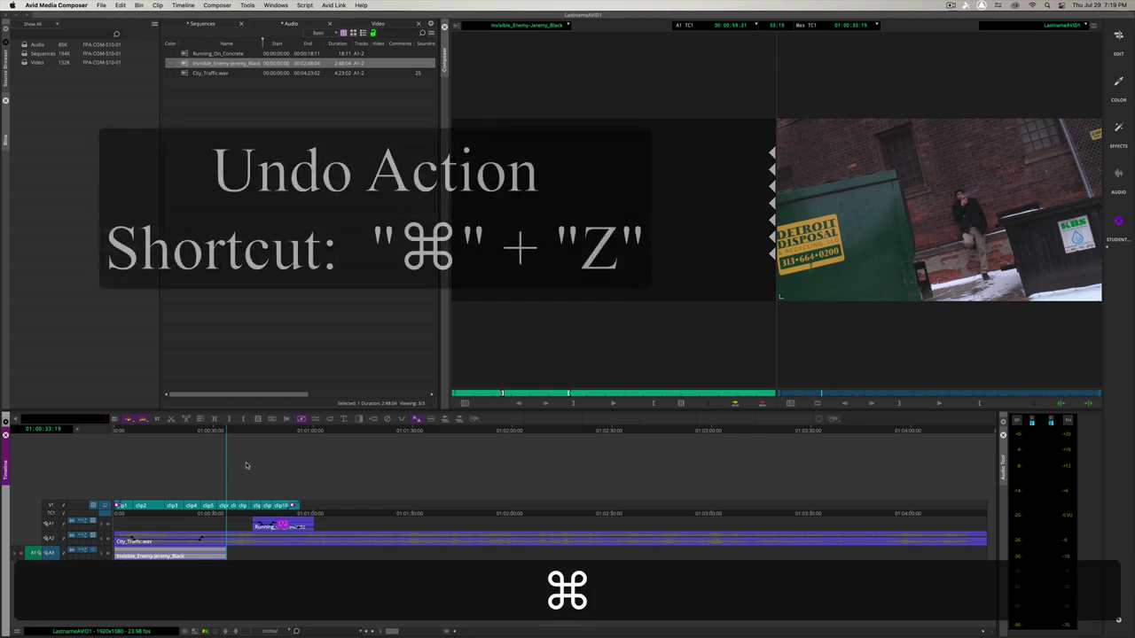
{"action": "key", "text": "super+z"}
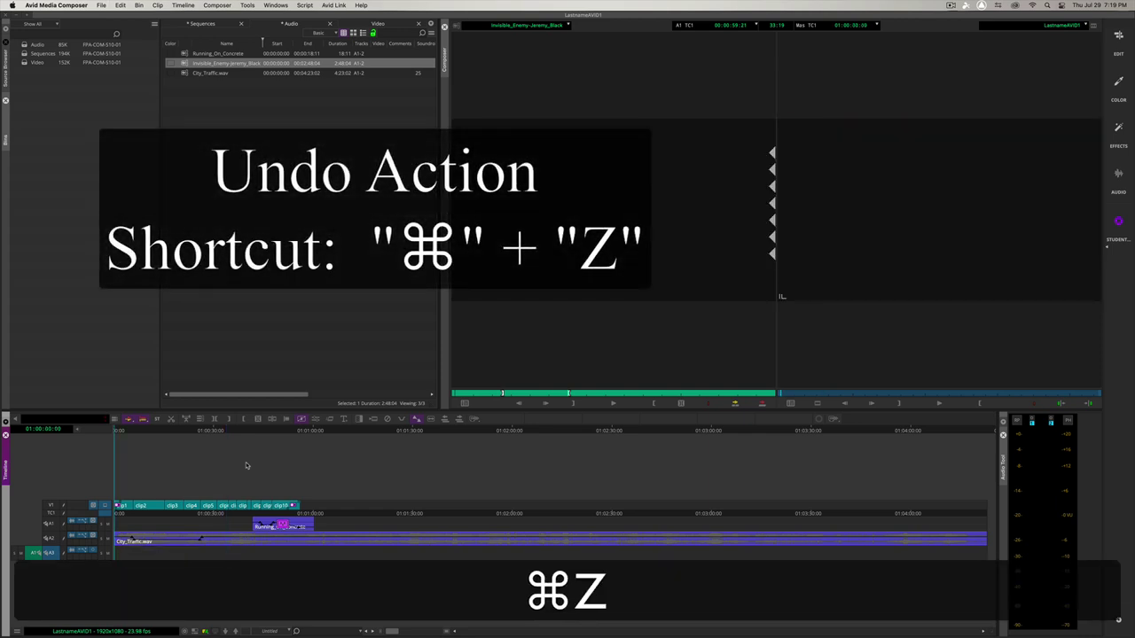
Step: Park the playhead near 01:00:26 and overwrite the music onto A3 again from there
{"action": "left_click", "coordinate": [208, 430]}
{"action": "left_click_drag", "start_coordinate": [212, 436], "coordinate": [194, 446]}
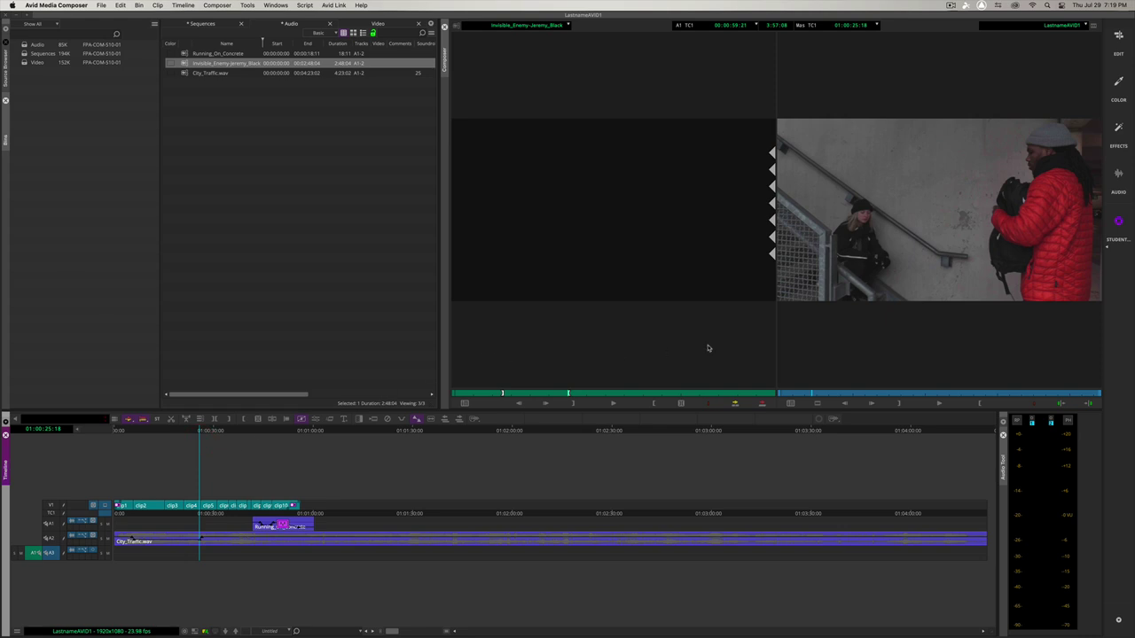
{"action": "left_click", "coordinate": [624, 340]}
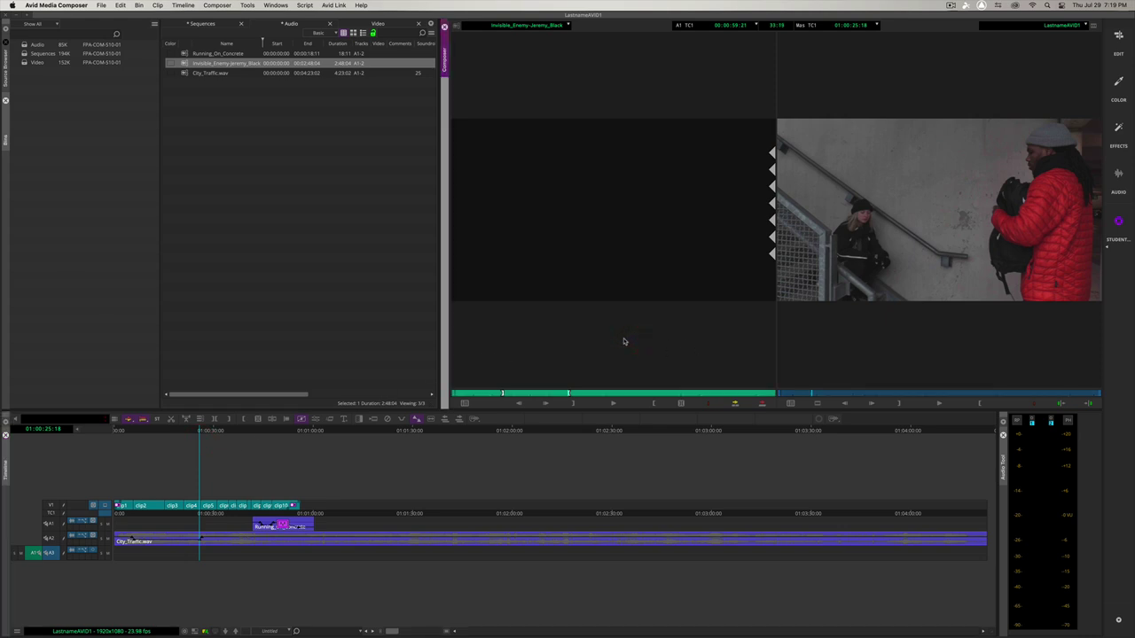
{"action": "key", "text": "b"}
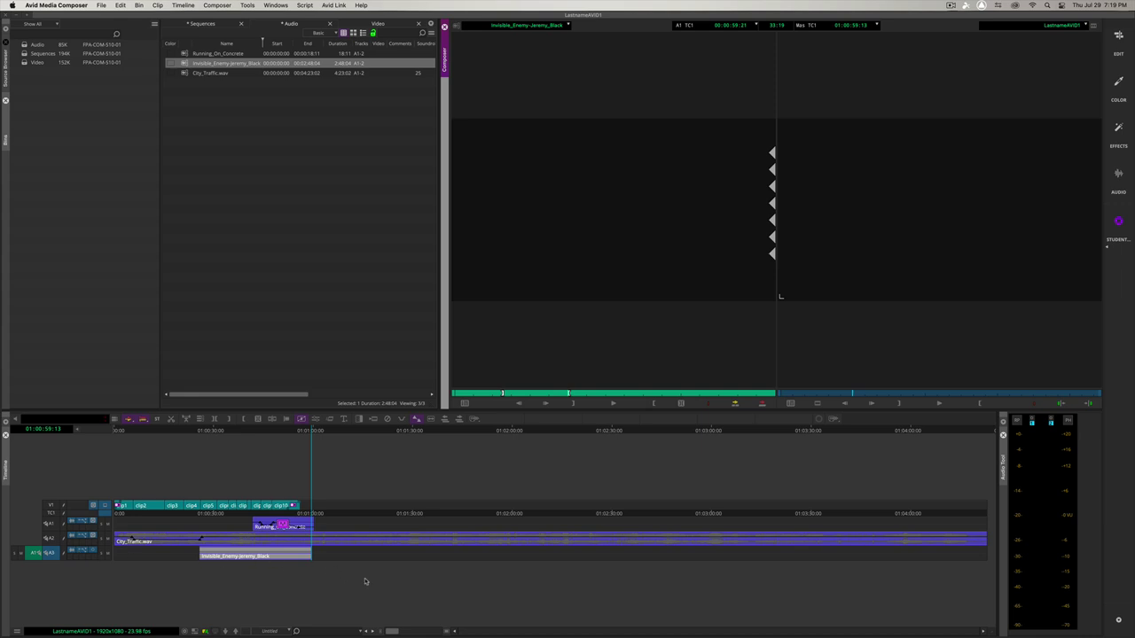
{"action": "left_click", "coordinate": [446, 630]}
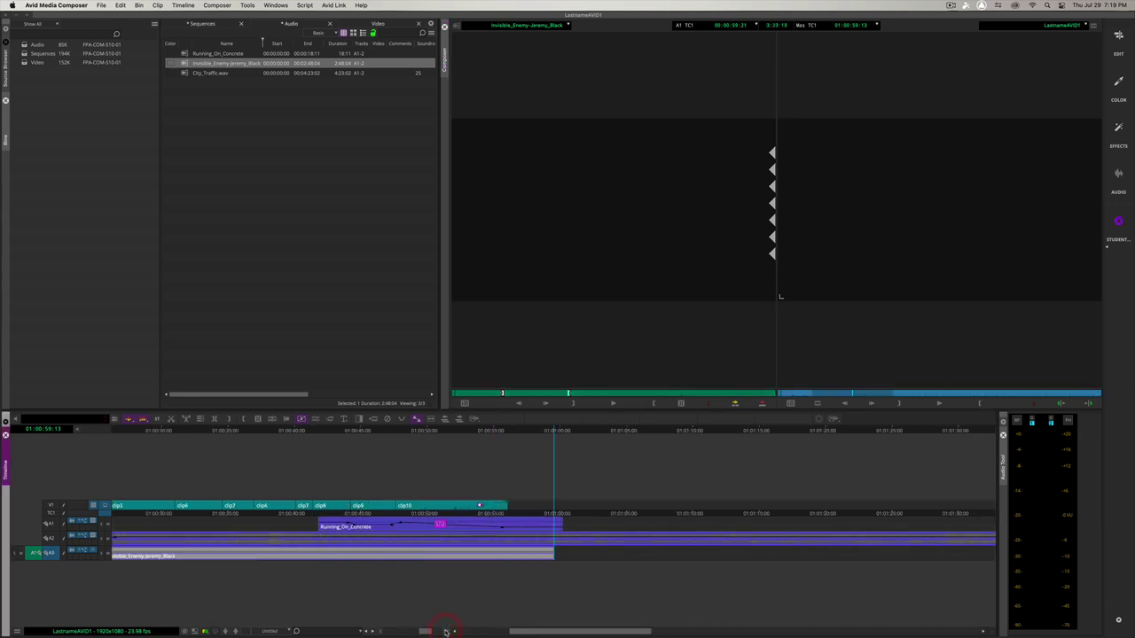
{"action": "left_click_drag", "start_coordinate": [527, 632], "coordinate": [495, 630]}
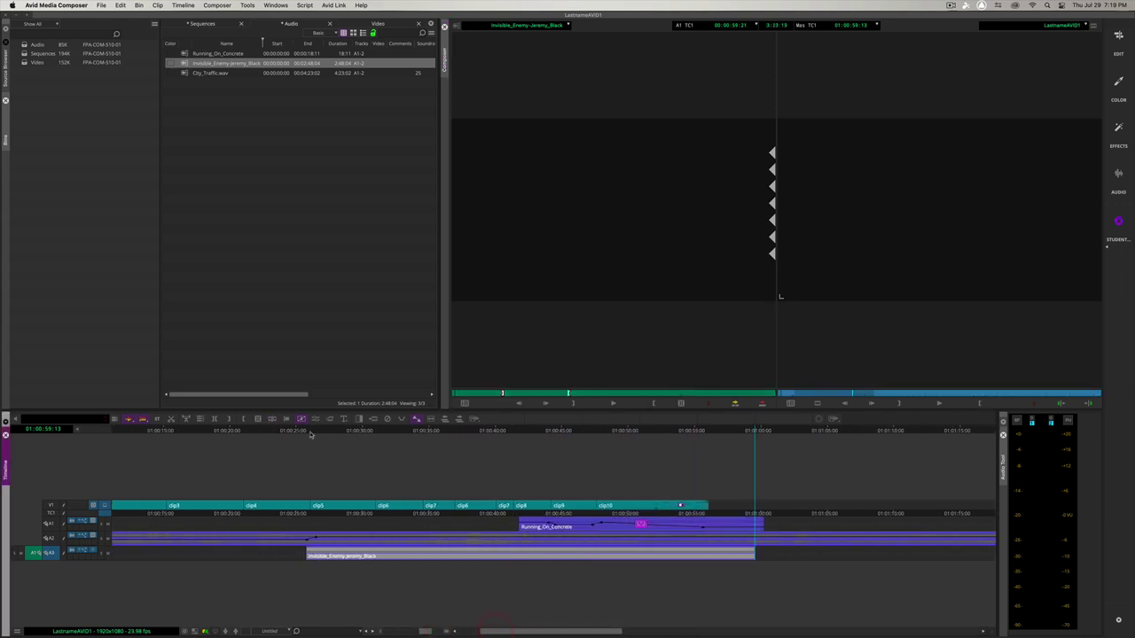
{"action": "left_click", "coordinate": [322, 432]}
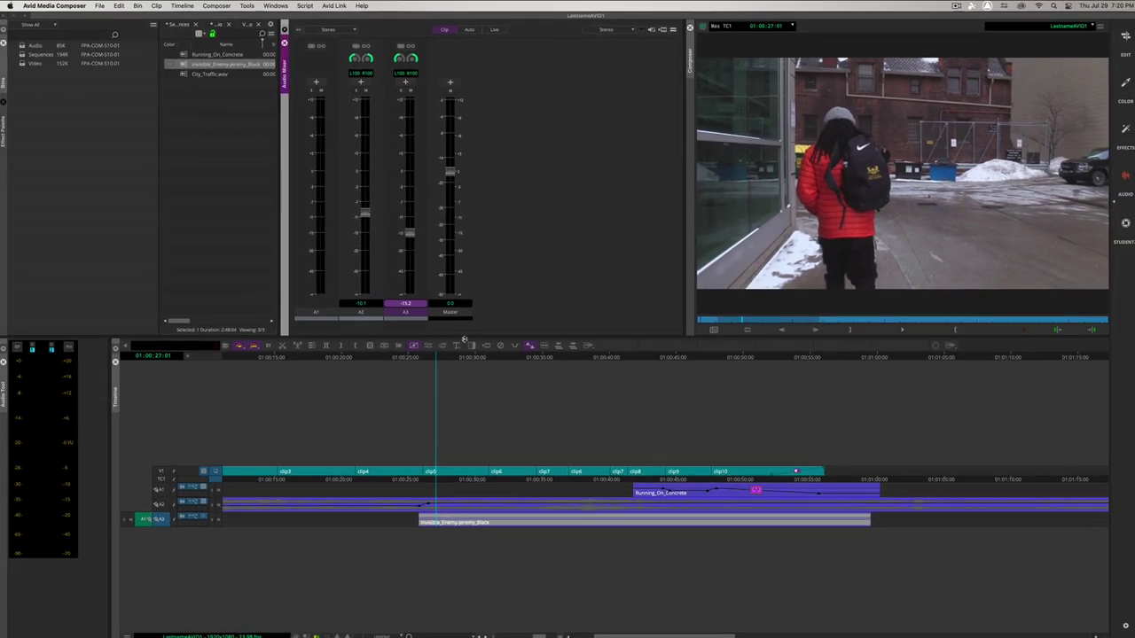
Step: Park at 01:00:26:10 and play through the music section to check A3's level
{"action": "left_click", "coordinate": [472, 475]}
{"action": "left_click", "coordinate": [426, 356]}
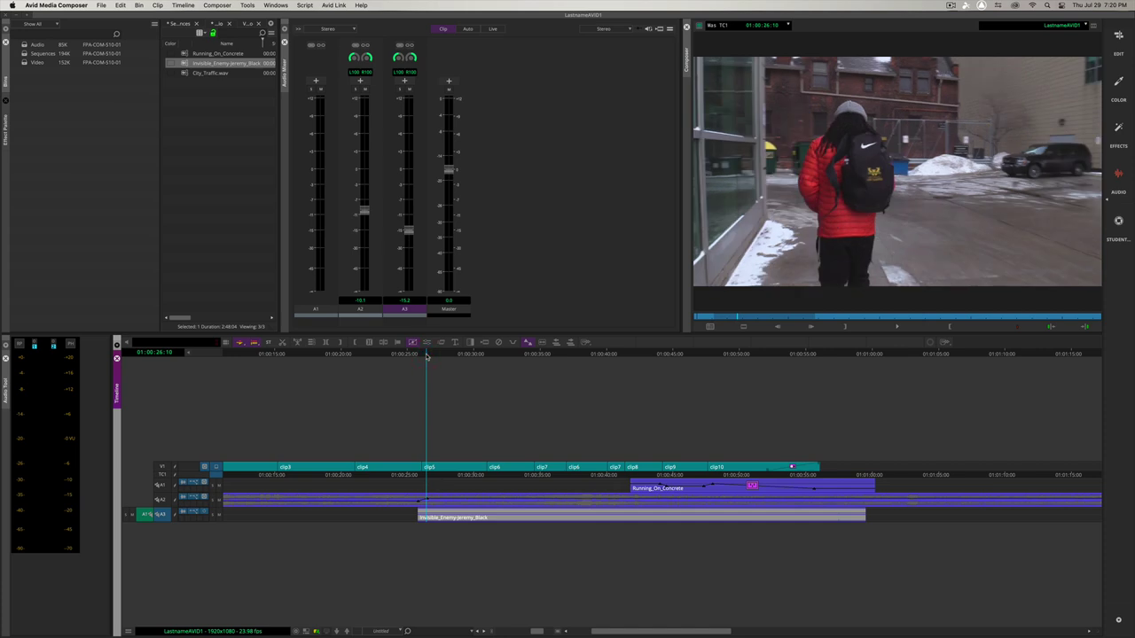
{"action": "key", "text": "space"}
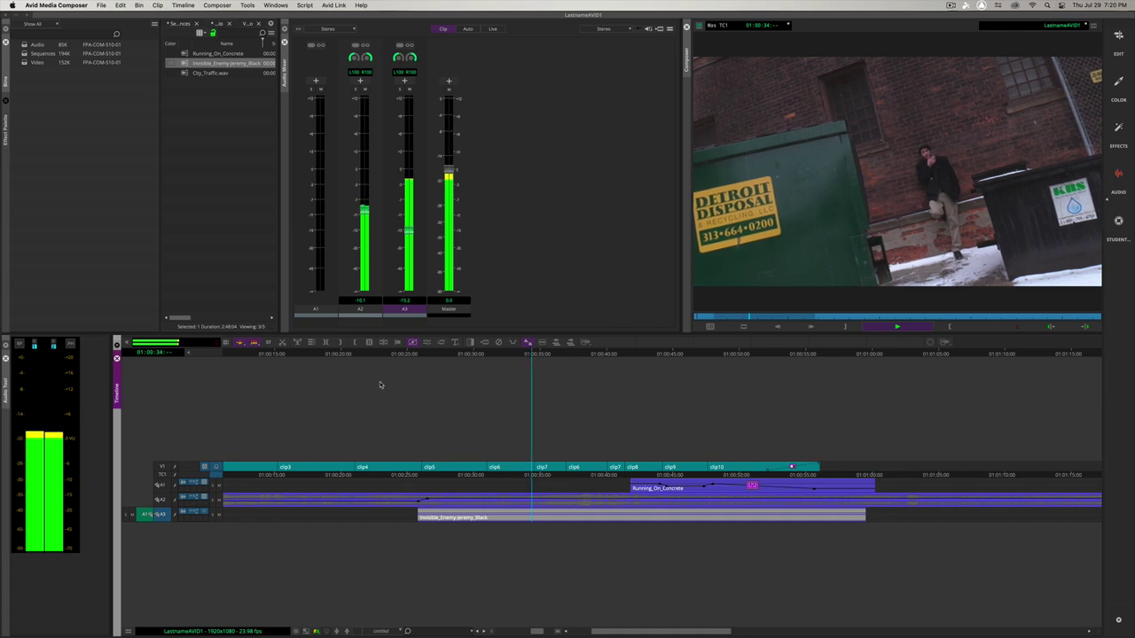
{"action": "key", "text": "space"}
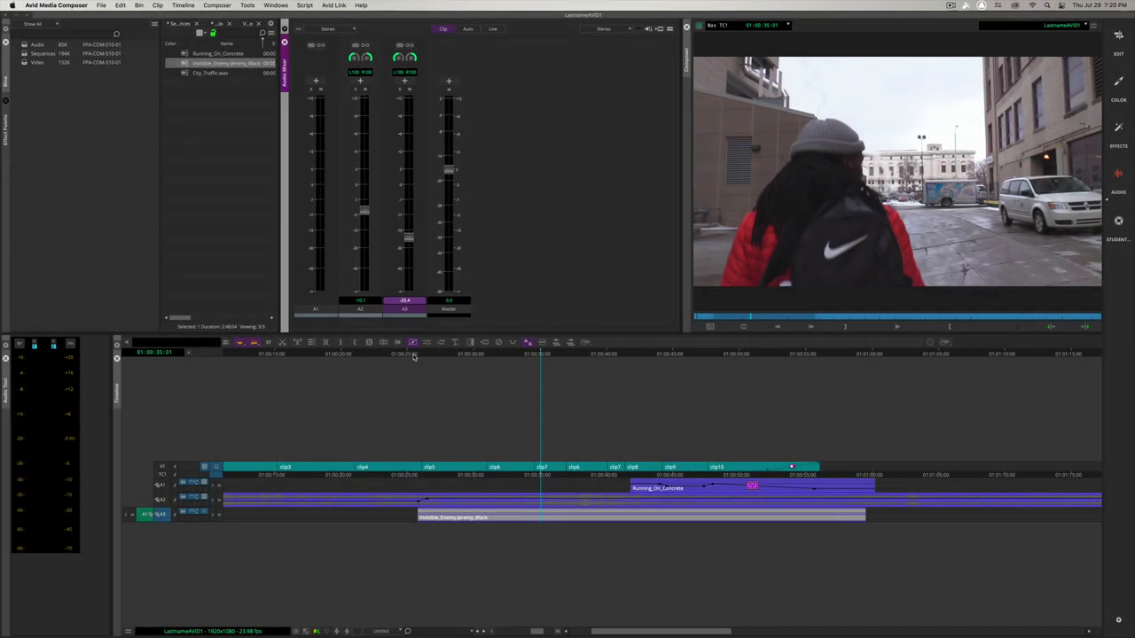
Step: Replay from about 01:00:25, undo the last change, and play on to stop at 01:00:56:20
{"action": "left_click", "coordinate": [414, 354]}
{"action": "key", "text": "space"}
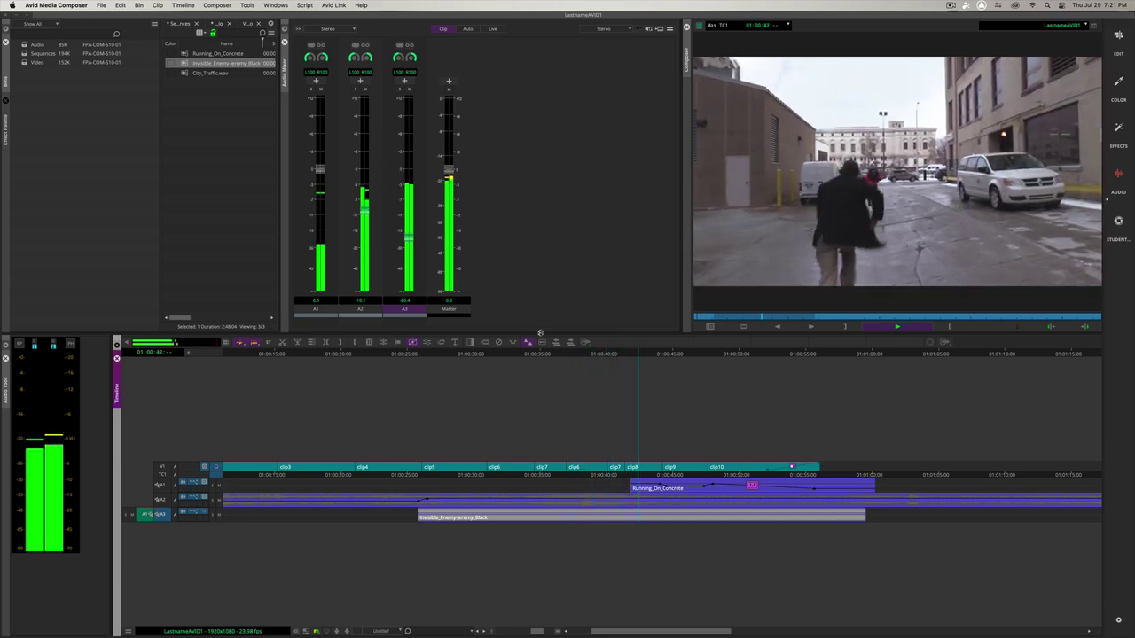
{"action": "key", "text": "space"}
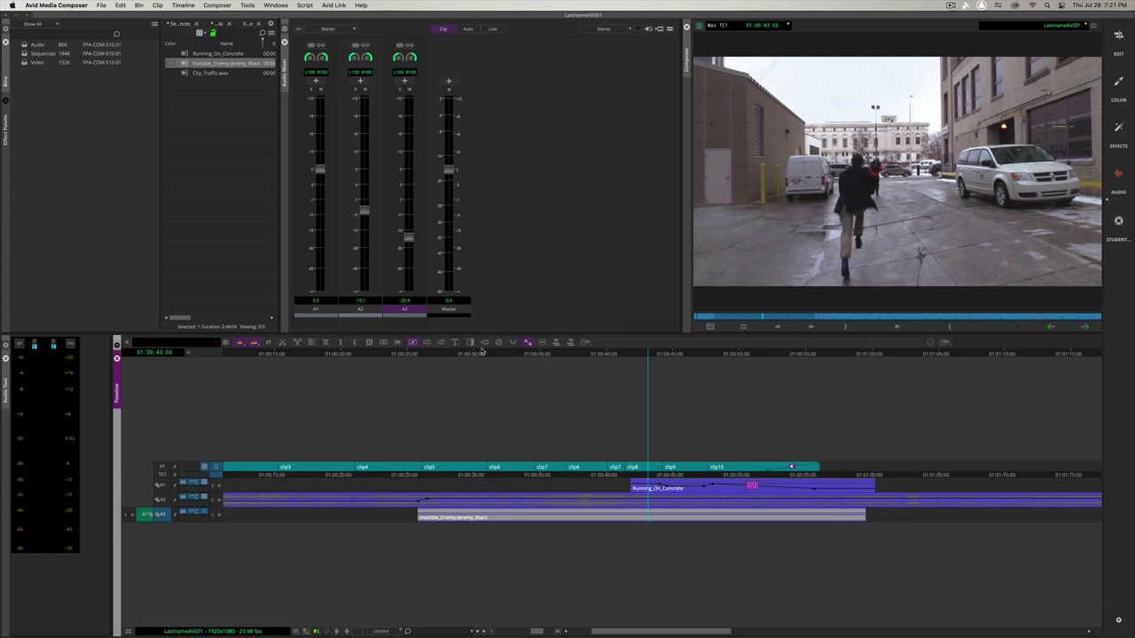
{"action": "key", "text": "super+z"}
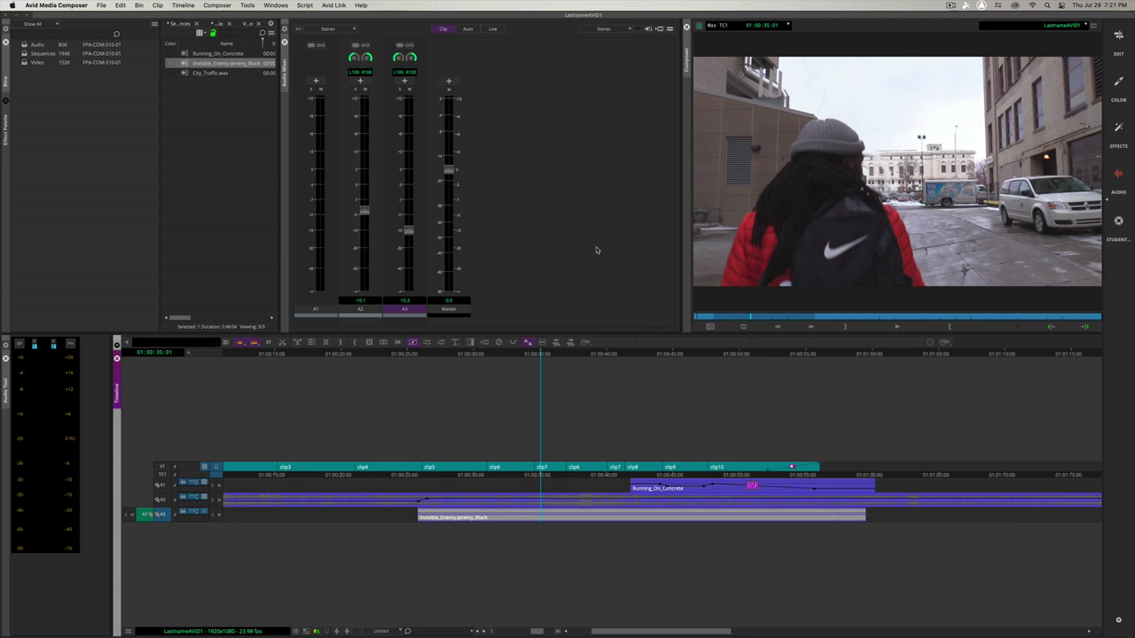
{"action": "key", "text": "space"}
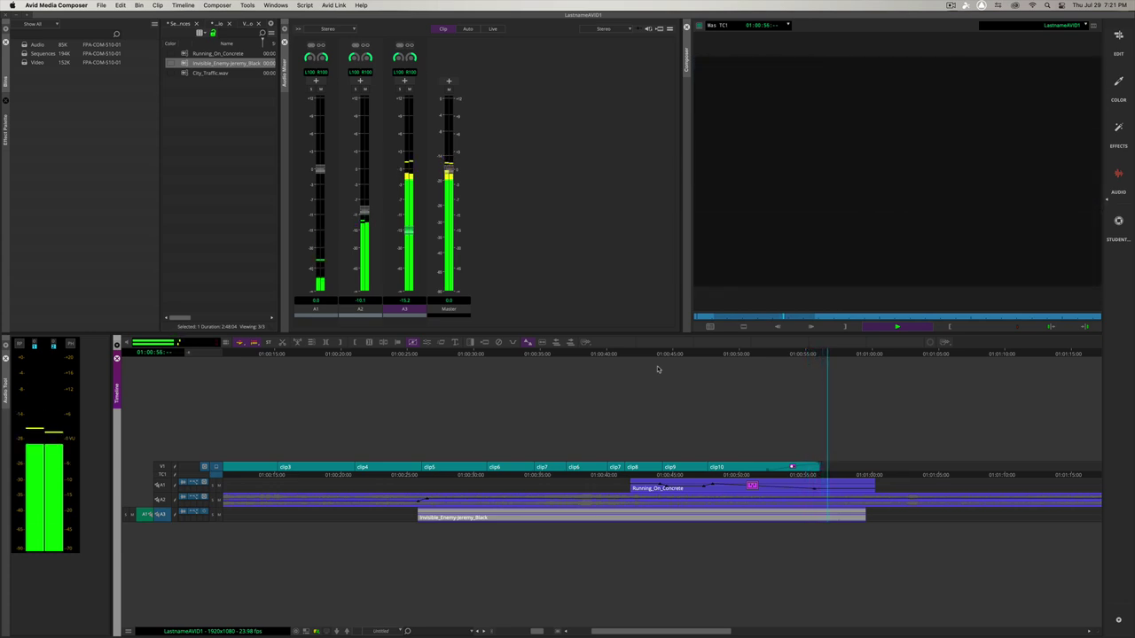
{"action": "key", "text": "space"}
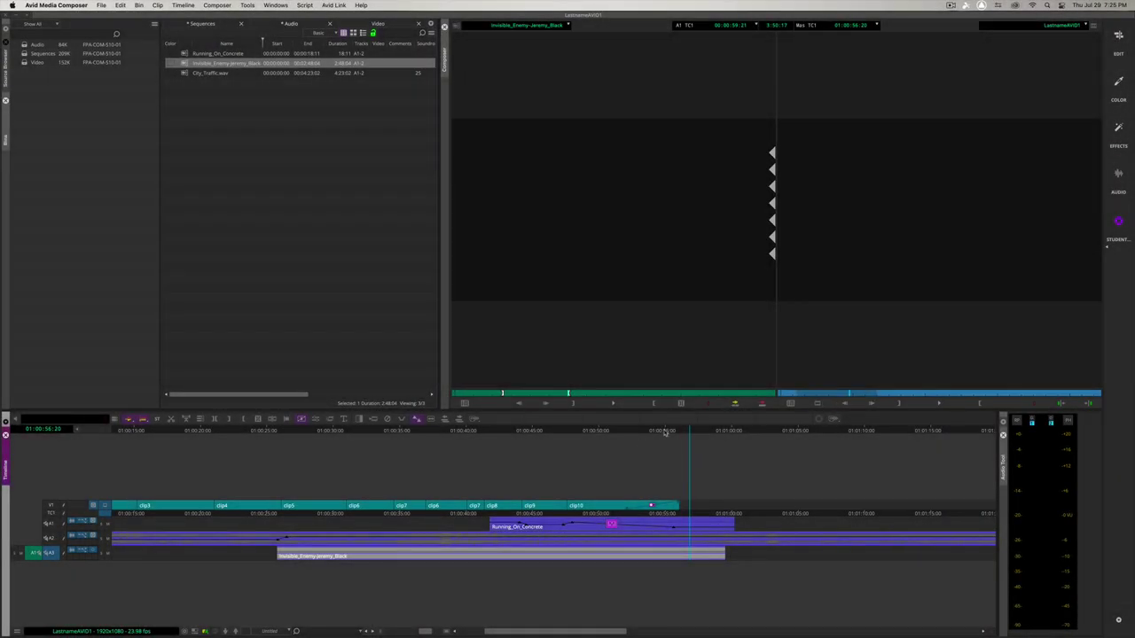
Step: Snap the position indicator to the end of clip10 at 01:00:56:02
{"action": "left_click_drag", "start_coordinate": [664, 432], "coordinate": [703, 447]}
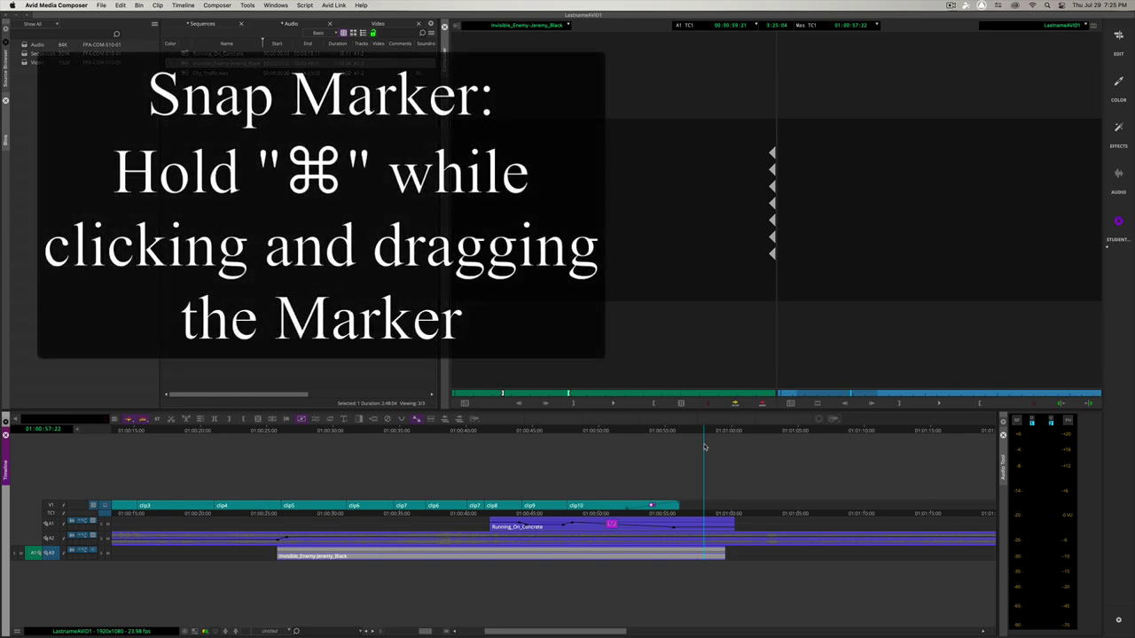
{"action": "key", "text": "super"}
{"action": "left_click_drag", "start_coordinate": [704, 432], "coordinate": [685, 452]}
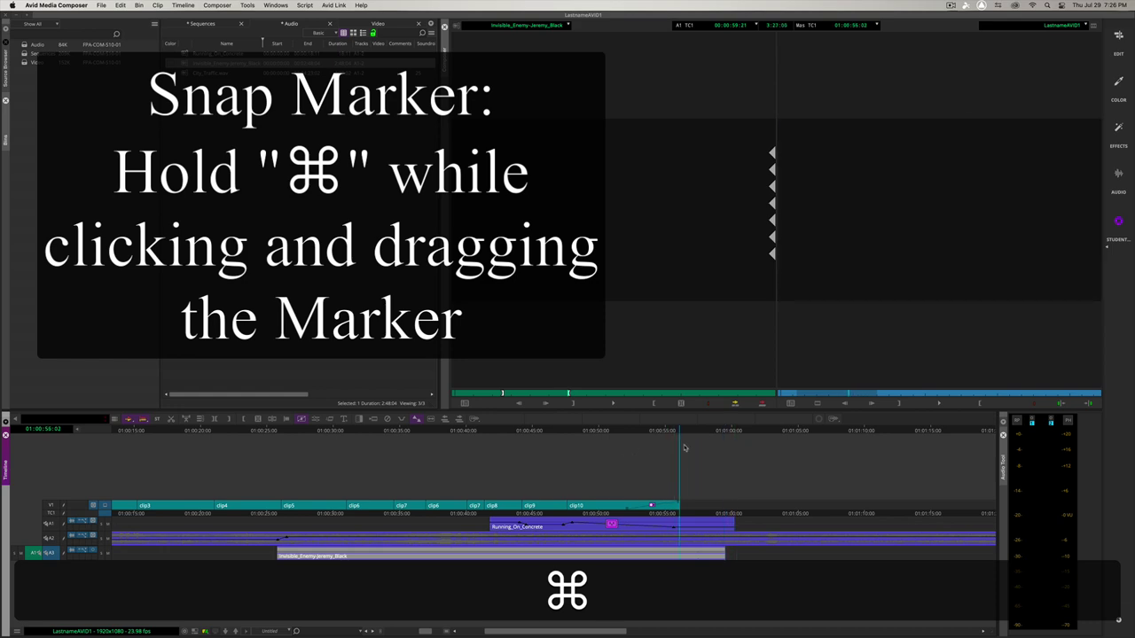
{"action": "left_click", "coordinate": [679, 503], "text": "super"}
{"action": "left_click_drag", "start_coordinate": [710, 494], "coordinate": [682, 491]}
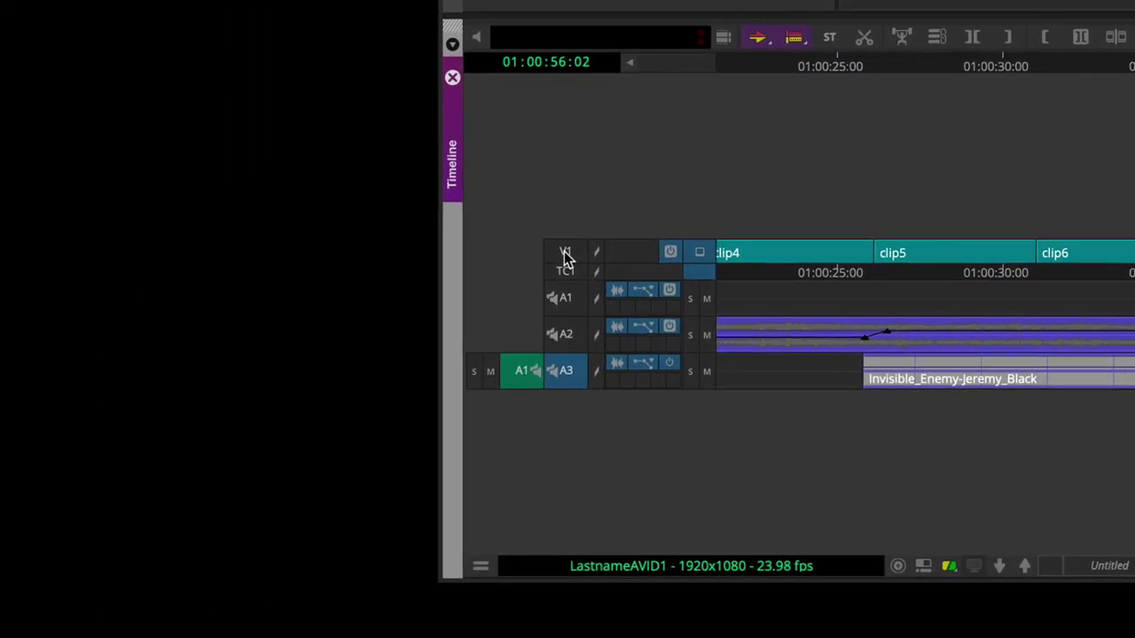
Step: Enable the V1, TC1, A1 and A2 track selectors for the cut
{"action": "left_click", "coordinate": [565, 253]}
{"action": "left_click", "coordinate": [565, 270]}
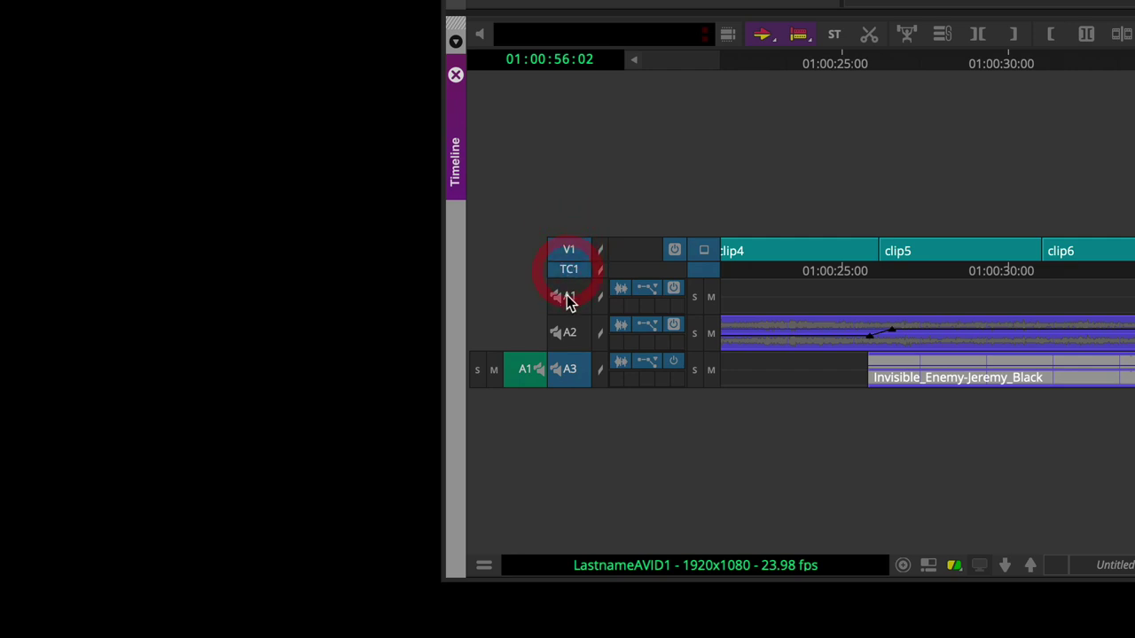
{"action": "left_click", "coordinate": [567, 298]}
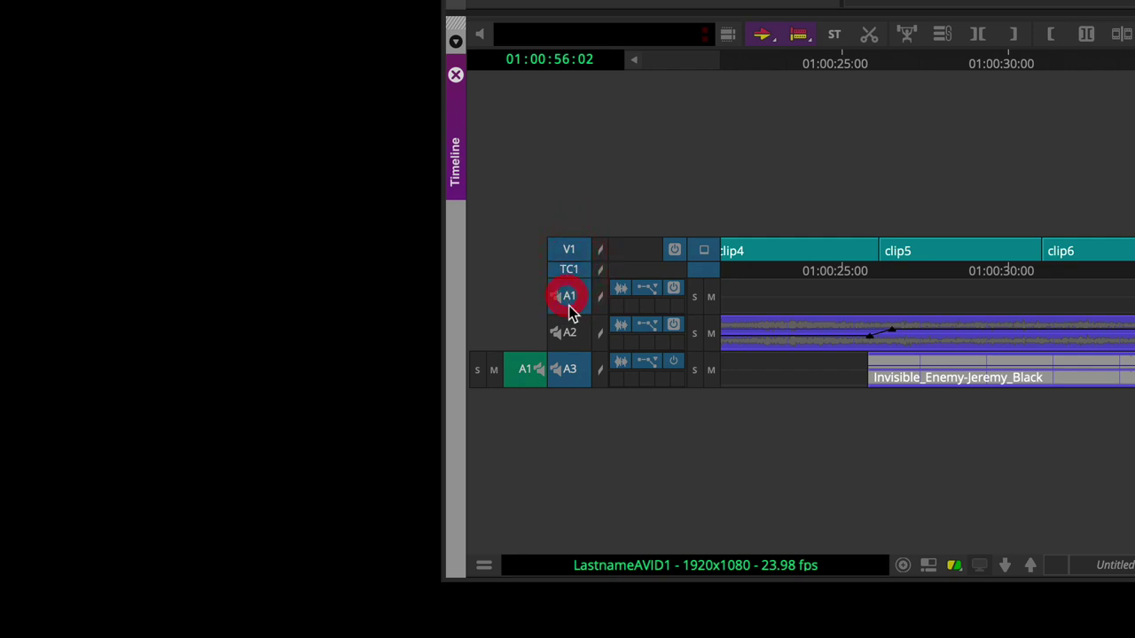
{"action": "left_click", "coordinate": [569, 334]}
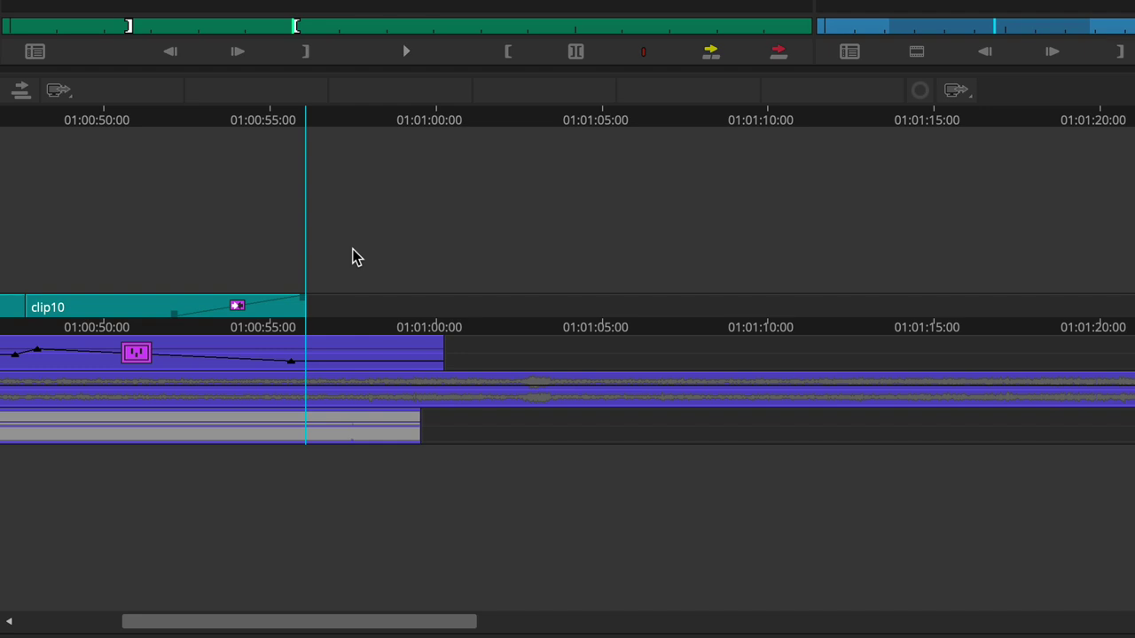
Step: Add an edit at 01:00:56:02 on all tracks, then select and remove the audio tails past it
{"action": "key", "text": "y"}
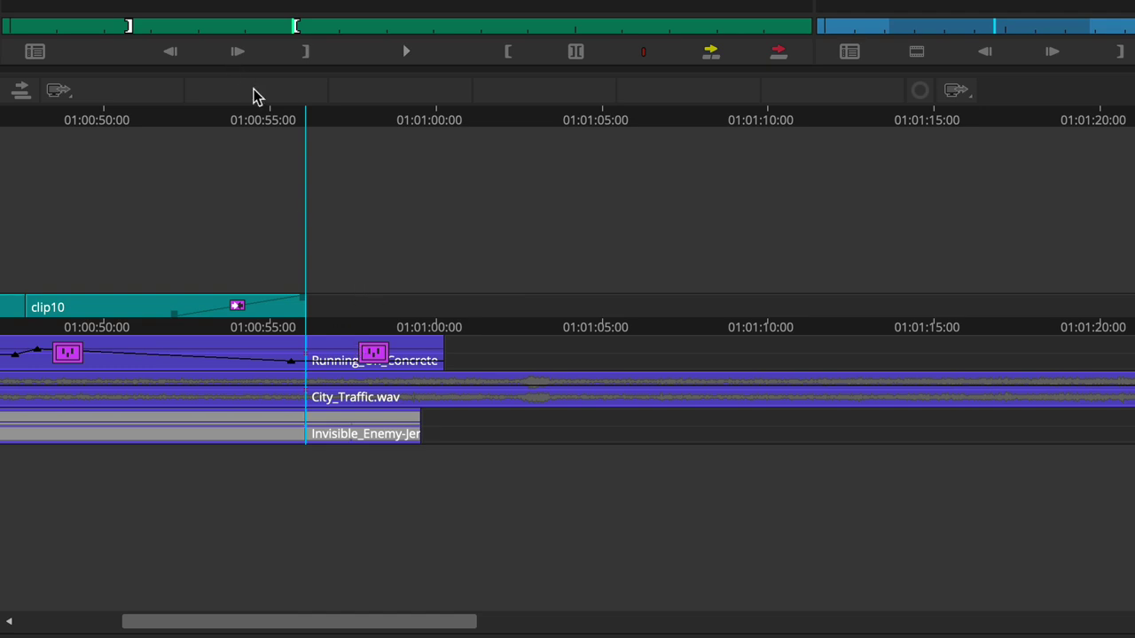
{"action": "left_click_drag", "start_coordinate": [331, 122], "coordinate": [484, 133]}
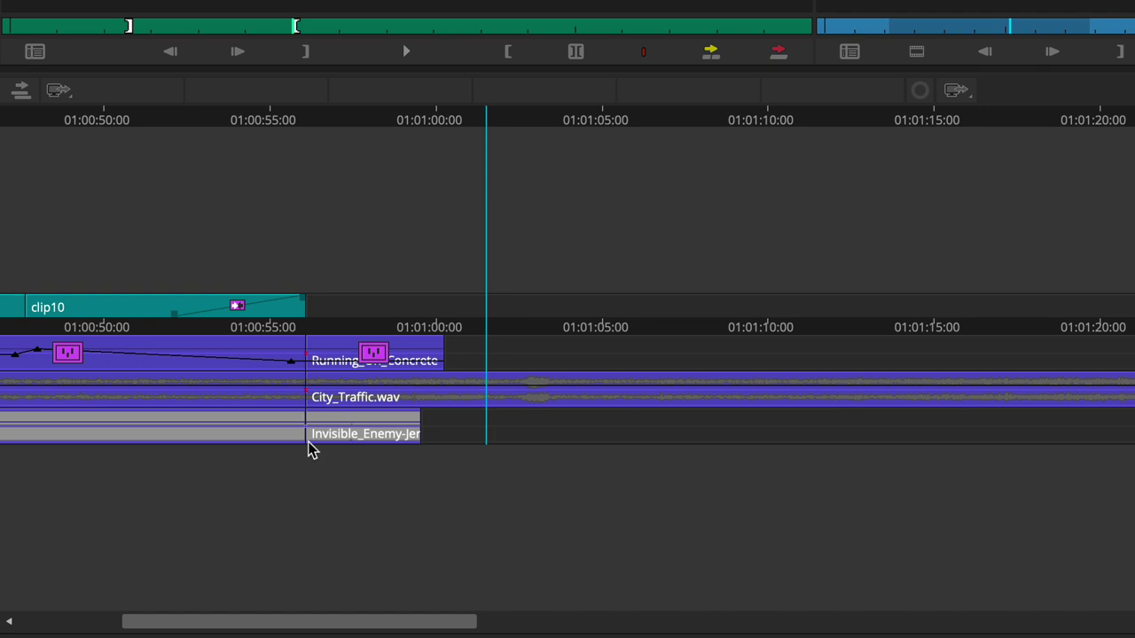
{"action": "left_click", "coordinate": [440, 456]}
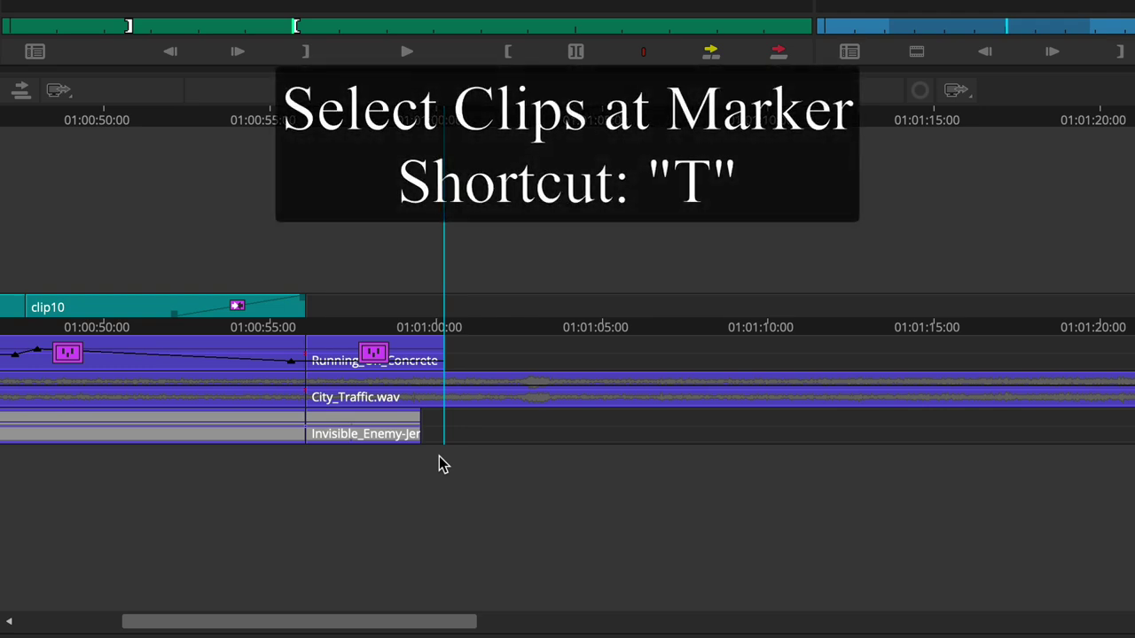
{"action": "key", "text": "t"}
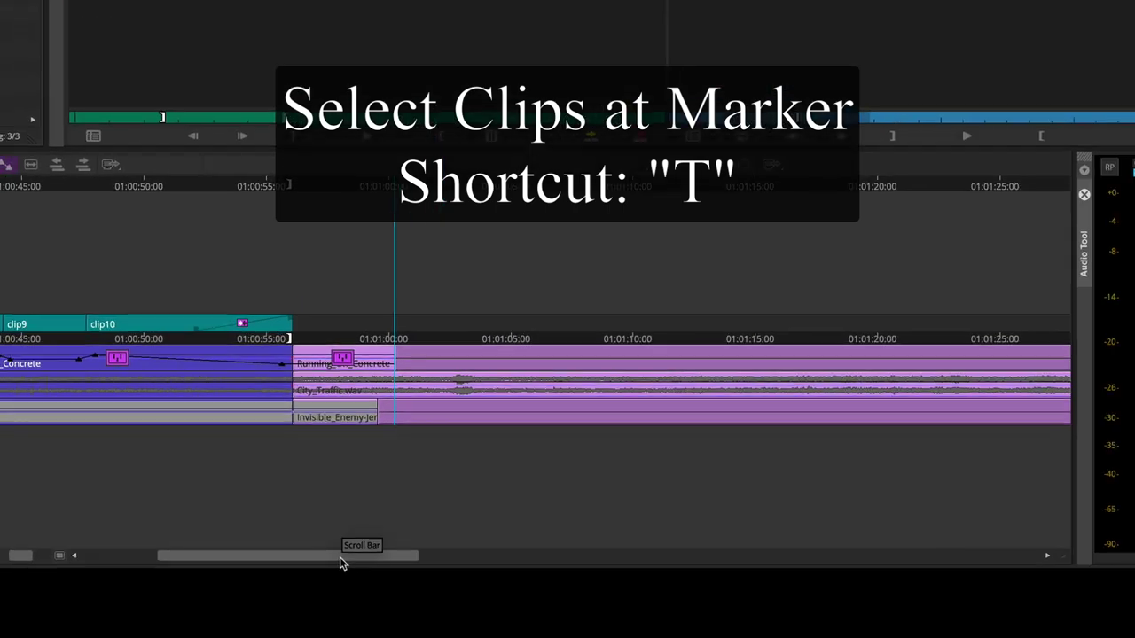
{"action": "left_click_drag", "start_coordinate": [340, 556], "coordinate": [373, 538]}
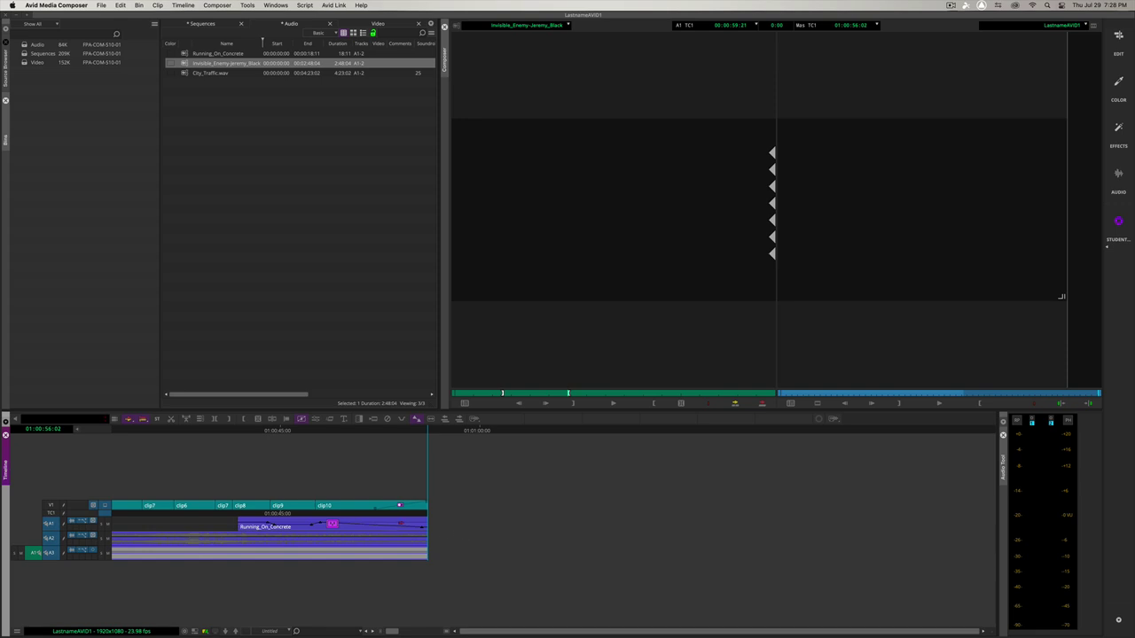
Step: Choose Film Fade as the Quick Transition type for the closing audio, keeping the same target drive
{"action": "left_click", "coordinate": [403, 555]}
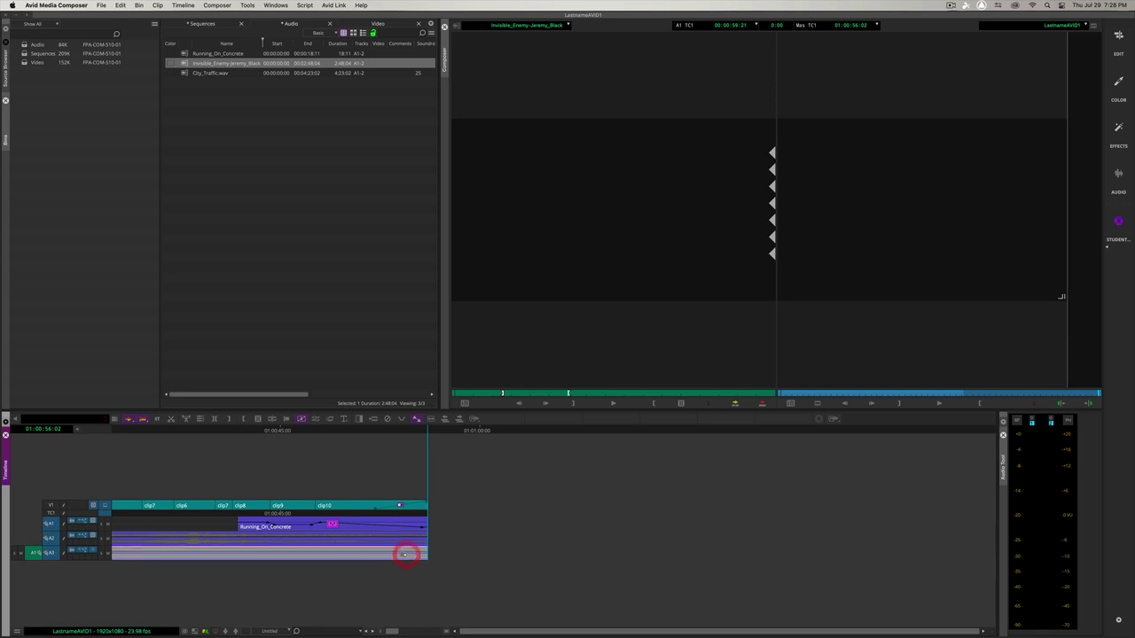
{"action": "left_click", "coordinate": [406, 539], "text": "shift"}
{"action": "left_click", "coordinate": [405, 522], "text": "shift"}
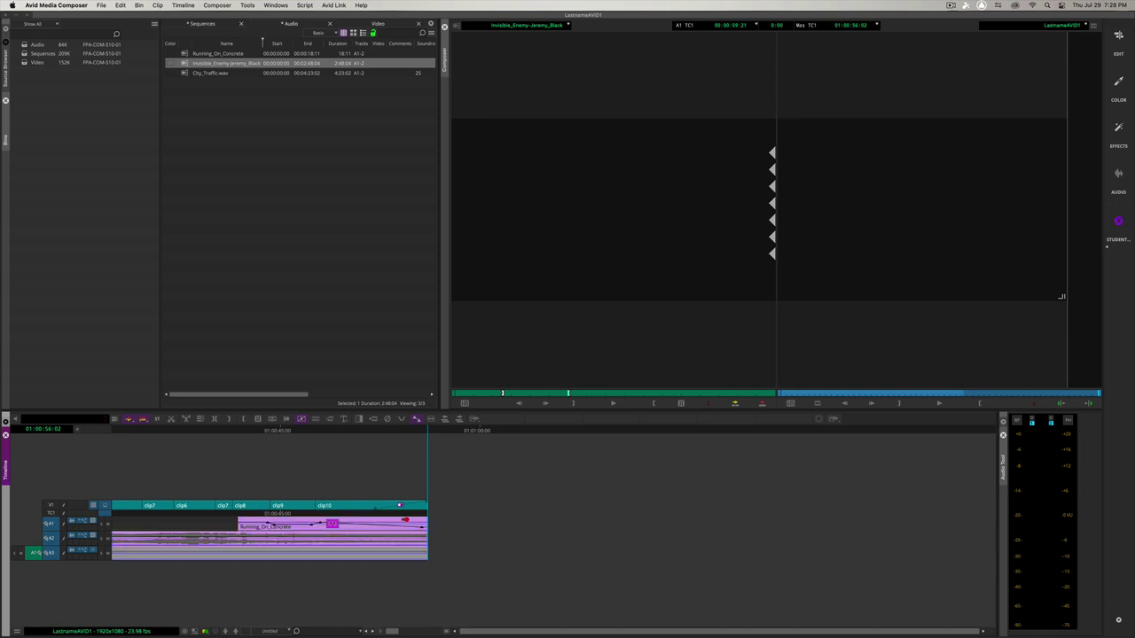
{"action": "left_click", "coordinate": [443, 523]}
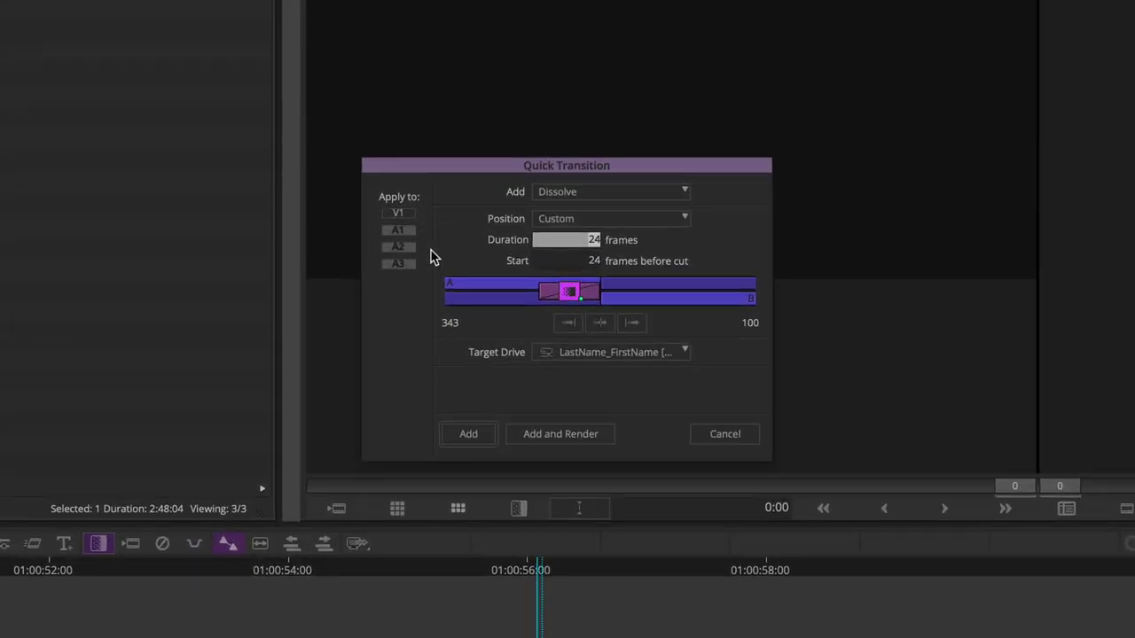
{"action": "left_click", "coordinate": [628, 191]}
{"action": "left_click", "coordinate": [620, 256]}
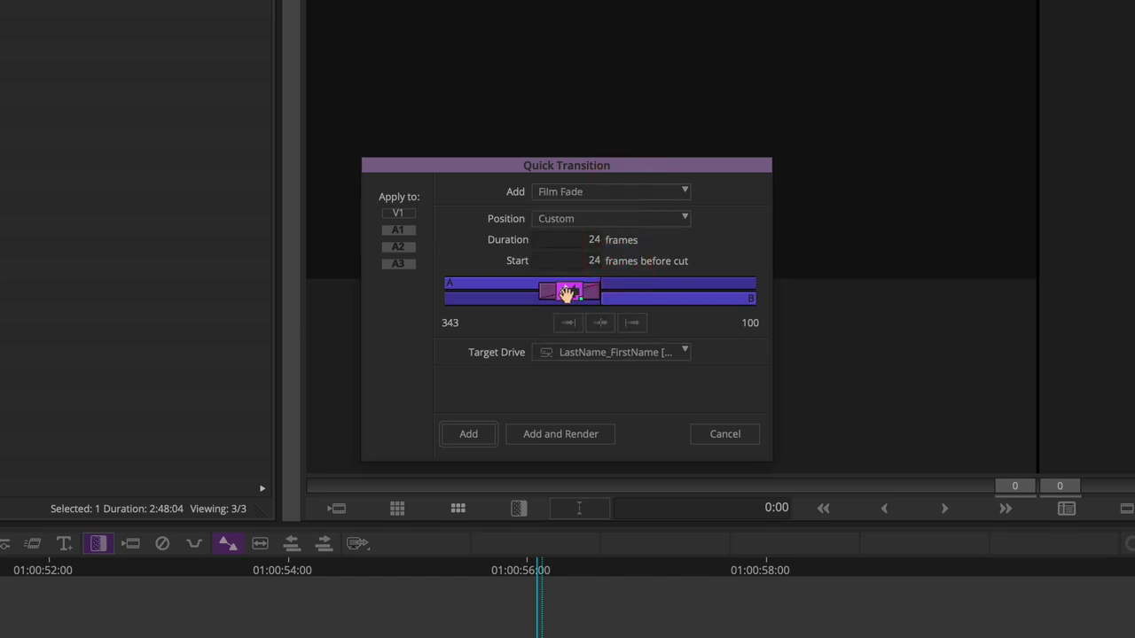
{"action": "left_click", "coordinate": [446, 294]}
{"action": "left_click", "coordinate": [578, 349]}
{"action": "left_click", "coordinate": [601, 379]}
Step: Set the fade's duration and start offset to 48 frames, add and render it, then play it back
{"action": "left_click", "coordinate": [596, 239]}
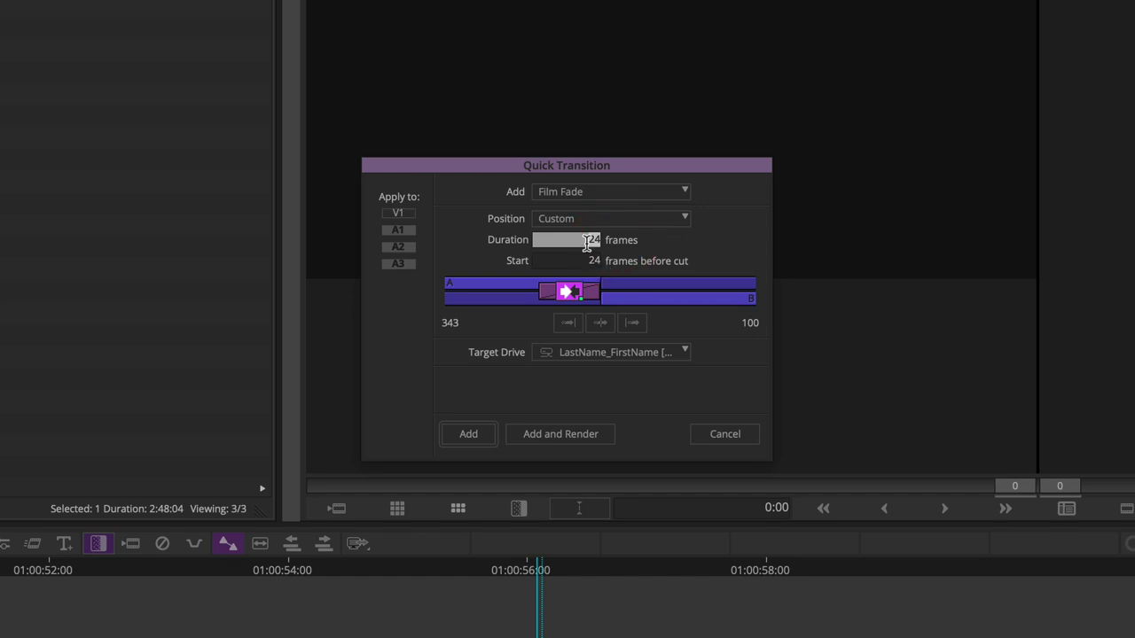
{"action": "type", "text": "48"}
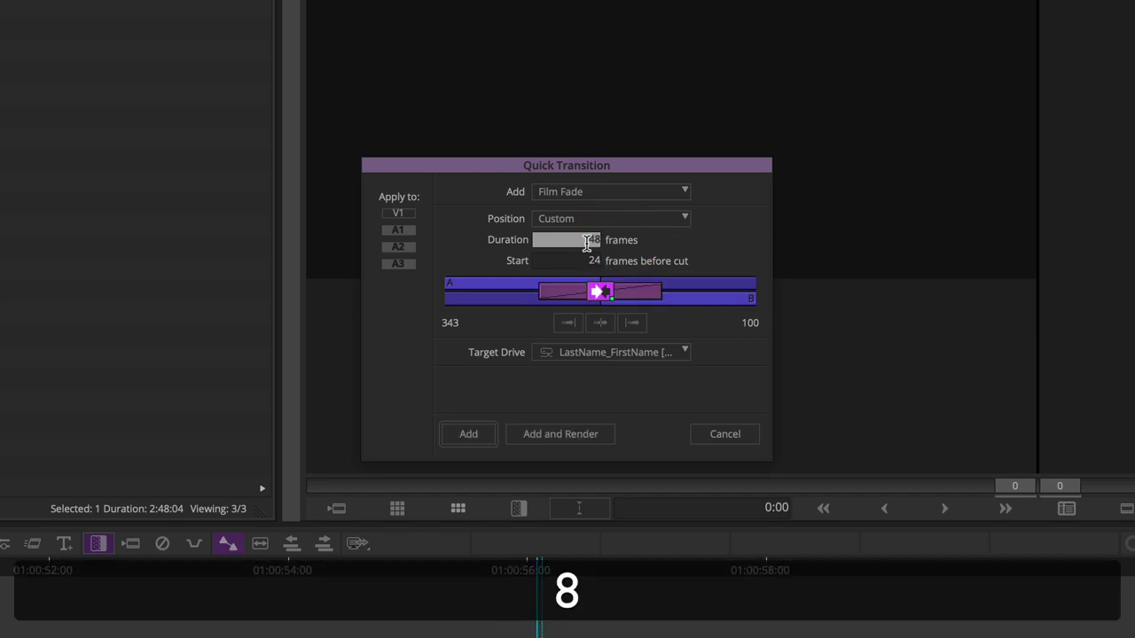
{"action": "left_click", "coordinate": [588, 257]}
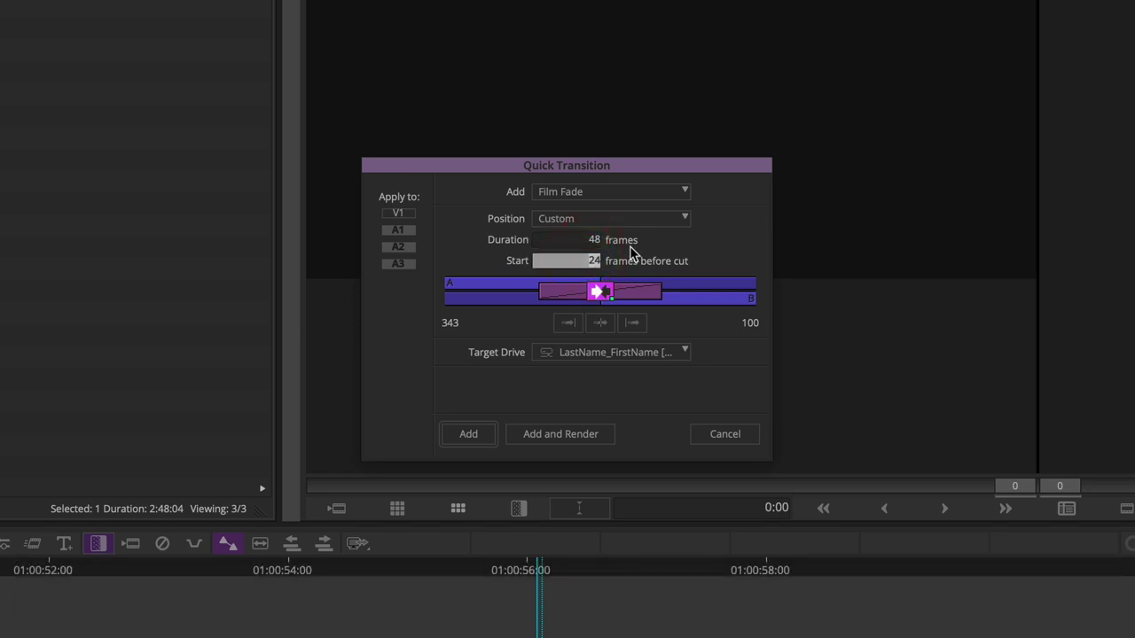
{"action": "type", "text": "48"}
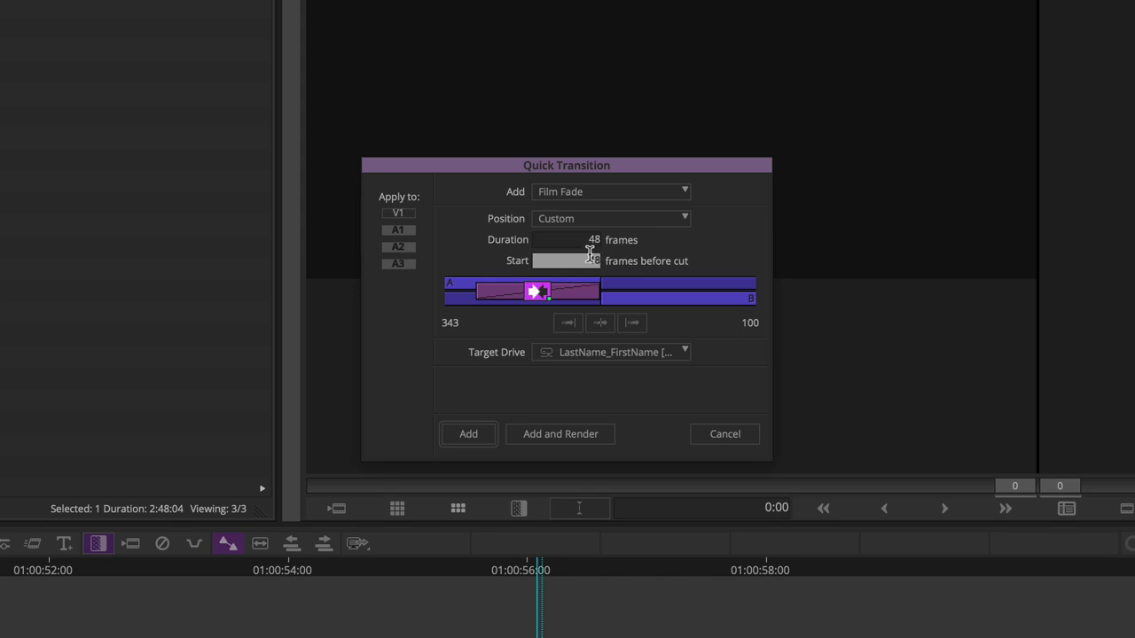
{"action": "left_click", "coordinate": [538, 433]}
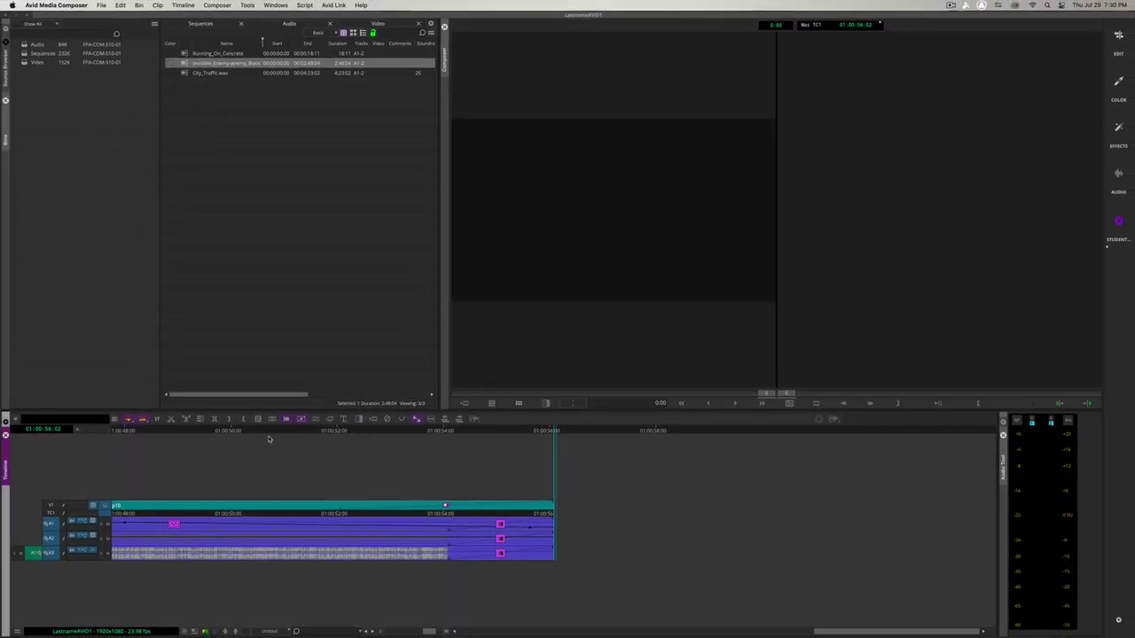
{"action": "left_click", "coordinate": [231, 431]}
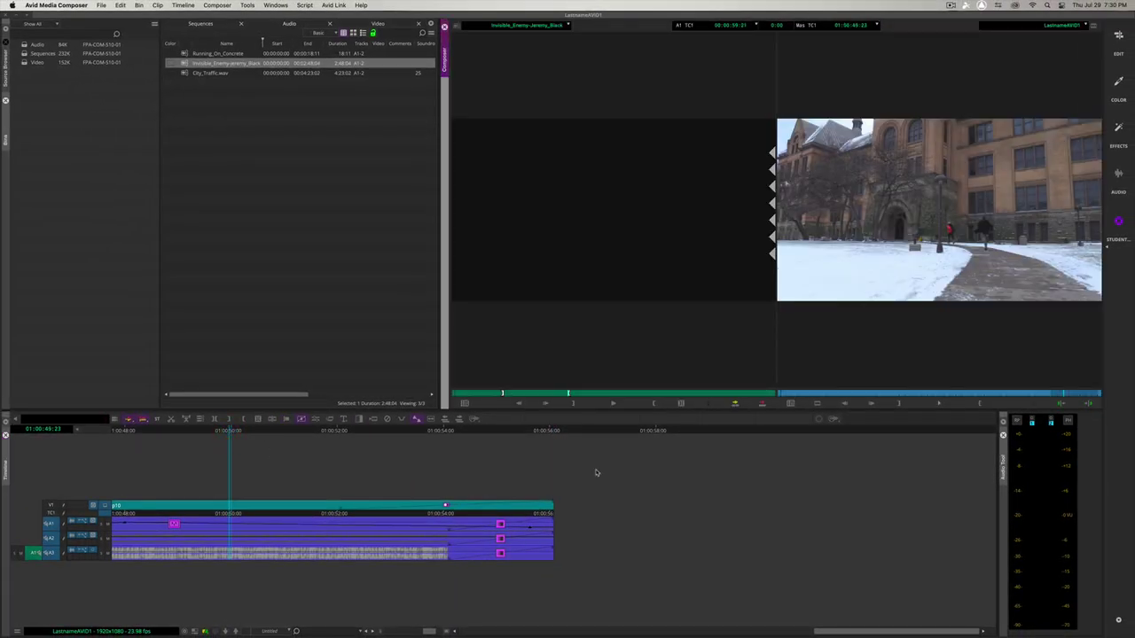
{"action": "key", "text": "space"}
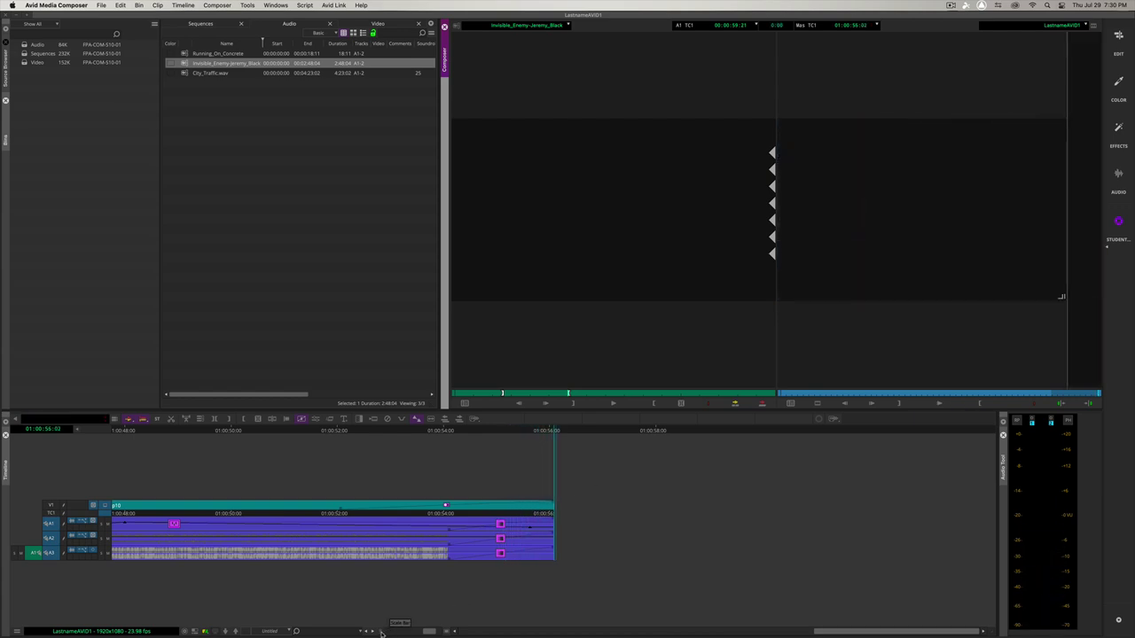
Step: Start from the sequence head, enable V1, and mark an out point at the end of clip10
{"action": "left_click_drag", "start_coordinate": [391, 632], "coordinate": [381, 632]}
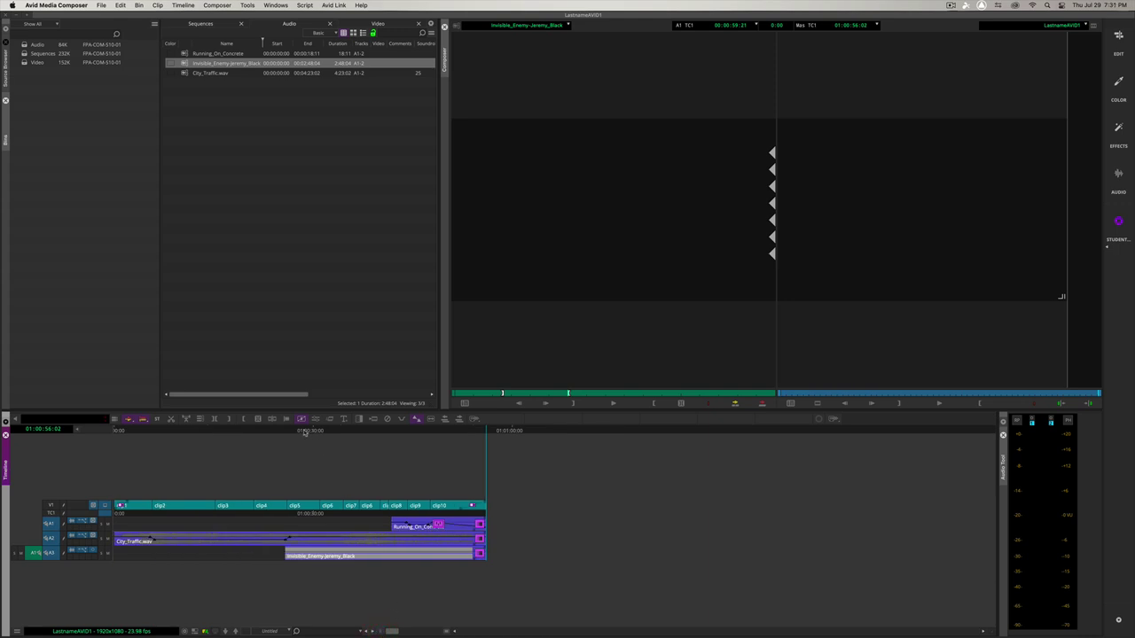
{"action": "left_click", "coordinate": [304, 431]}
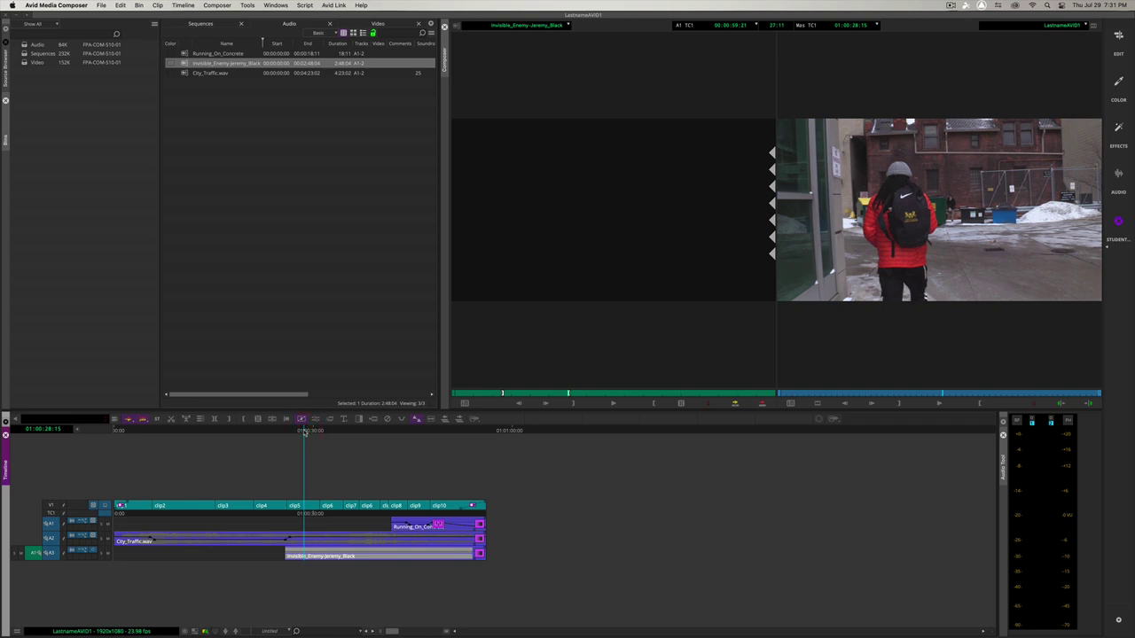
{"action": "key", "text": "Home"}
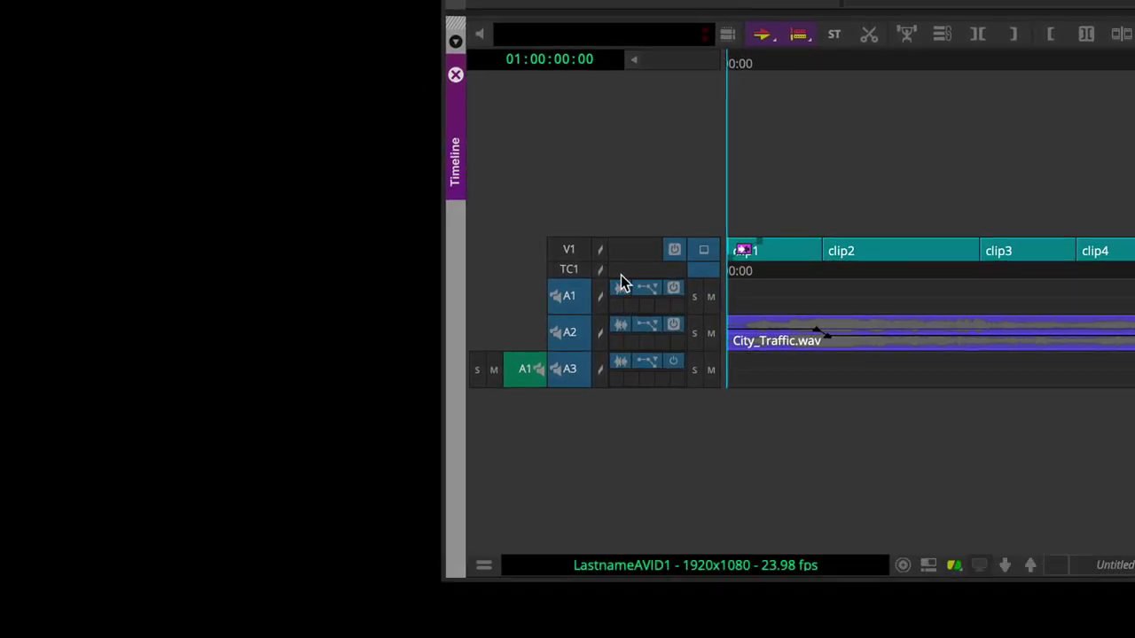
{"action": "left_click", "coordinate": [578, 252]}
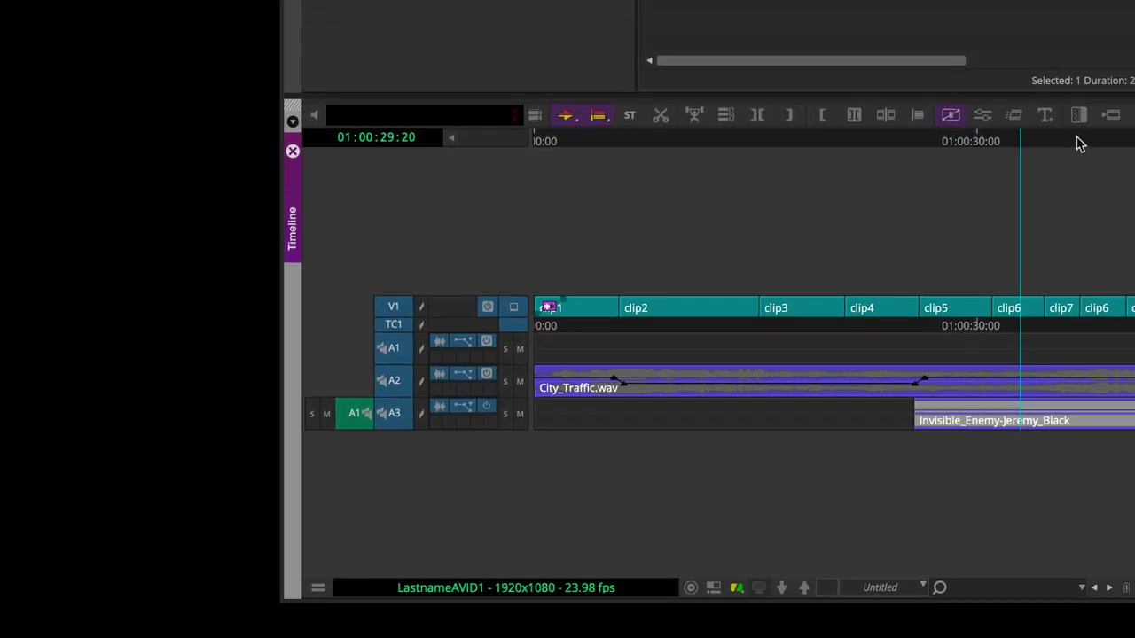
{"action": "left_click", "coordinate": [1015, 233]}
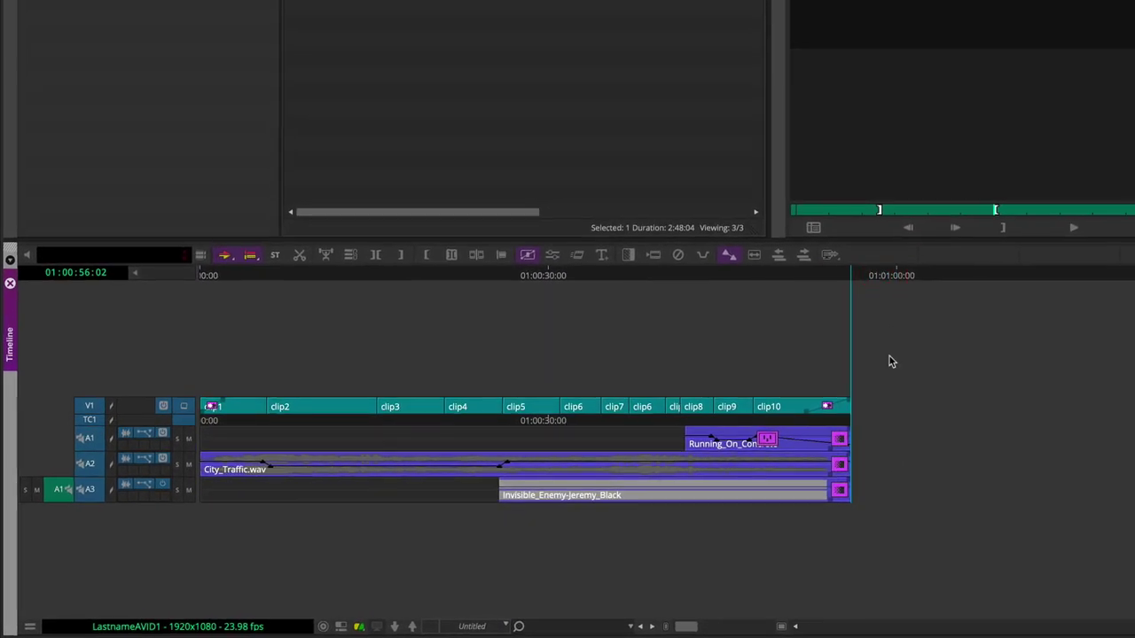
{"action": "key", "text": "o"}
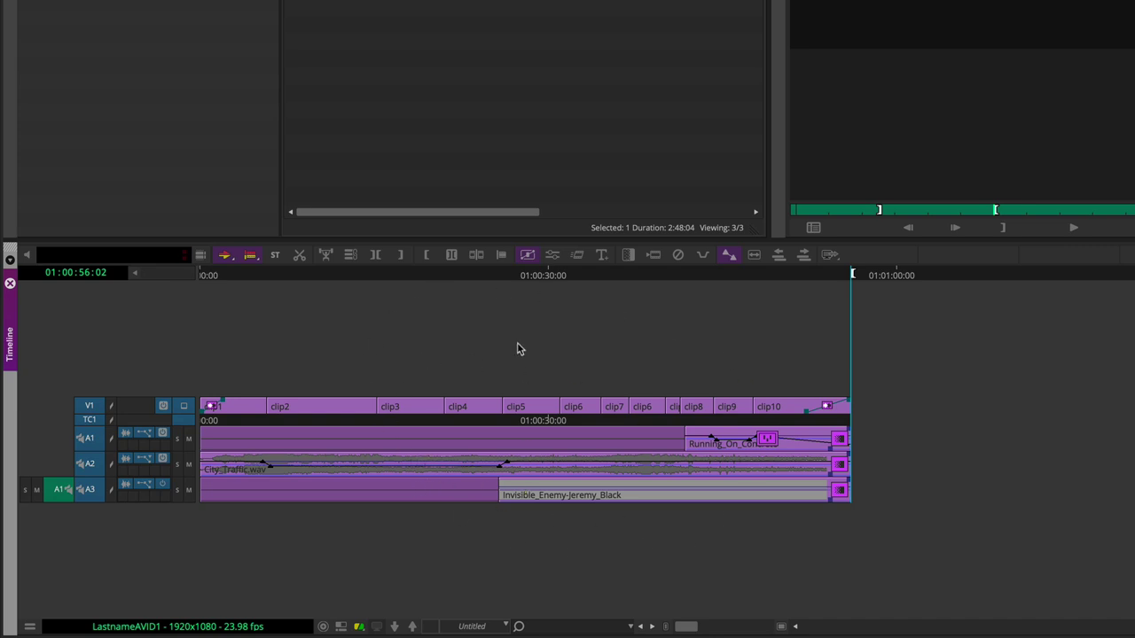
{"action": "right_click", "coordinate": [477, 444]}
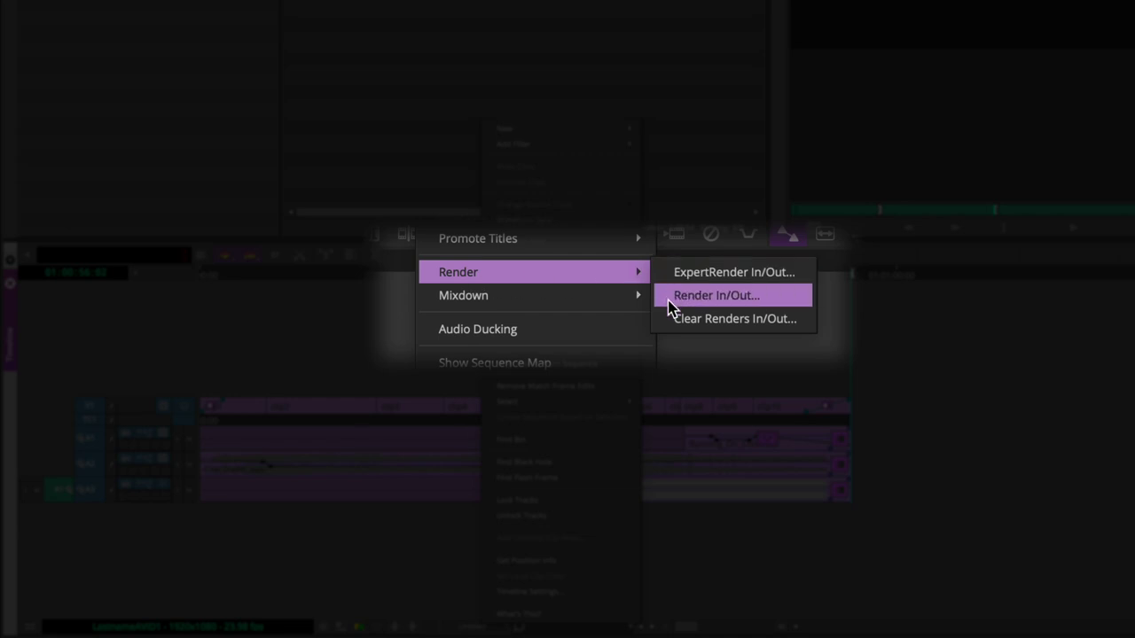
{"action": "left_click", "coordinate": [660, 303]}
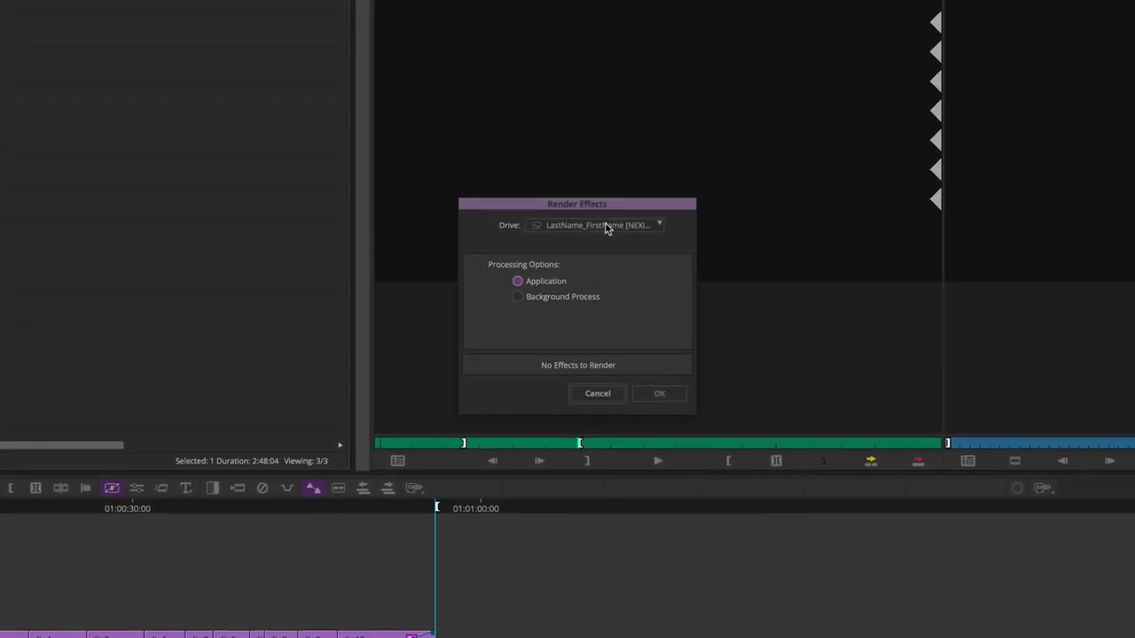
{"action": "left_click", "coordinate": [605, 225]}
{"action": "left_click", "coordinate": [601, 247]}
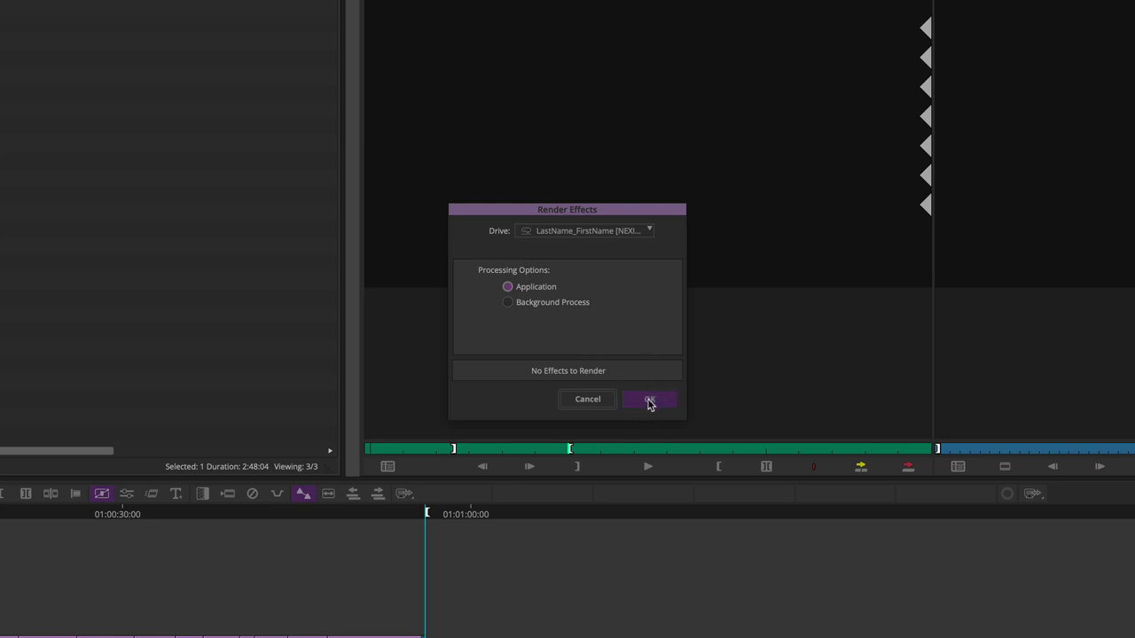
{"action": "left_click", "coordinate": [586, 399]}
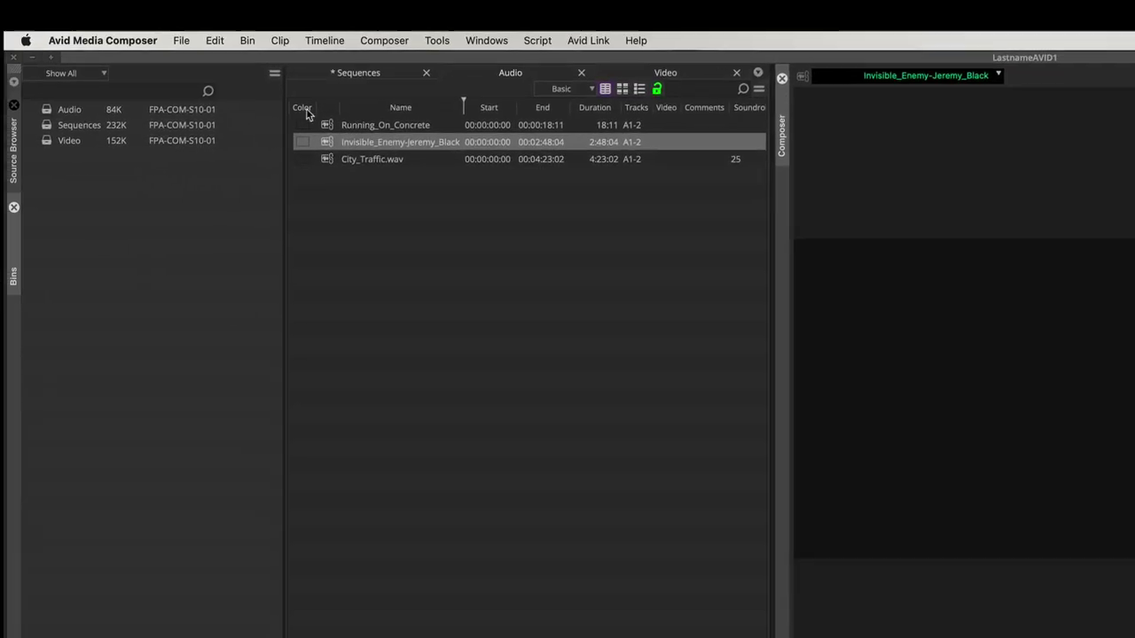
Step: Start Export to File and browse to the NEXIS volume > AVIDExercises > AVID3
{"action": "left_click", "coordinate": [181, 40]}
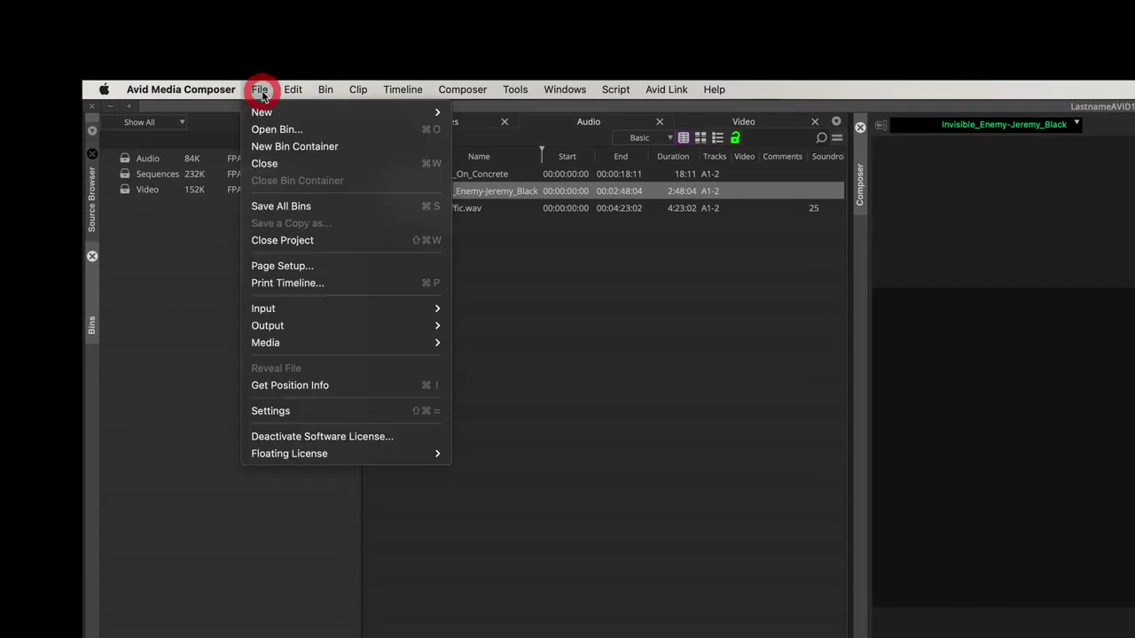
{"action": "mouse_move", "coordinate": [297, 326]}
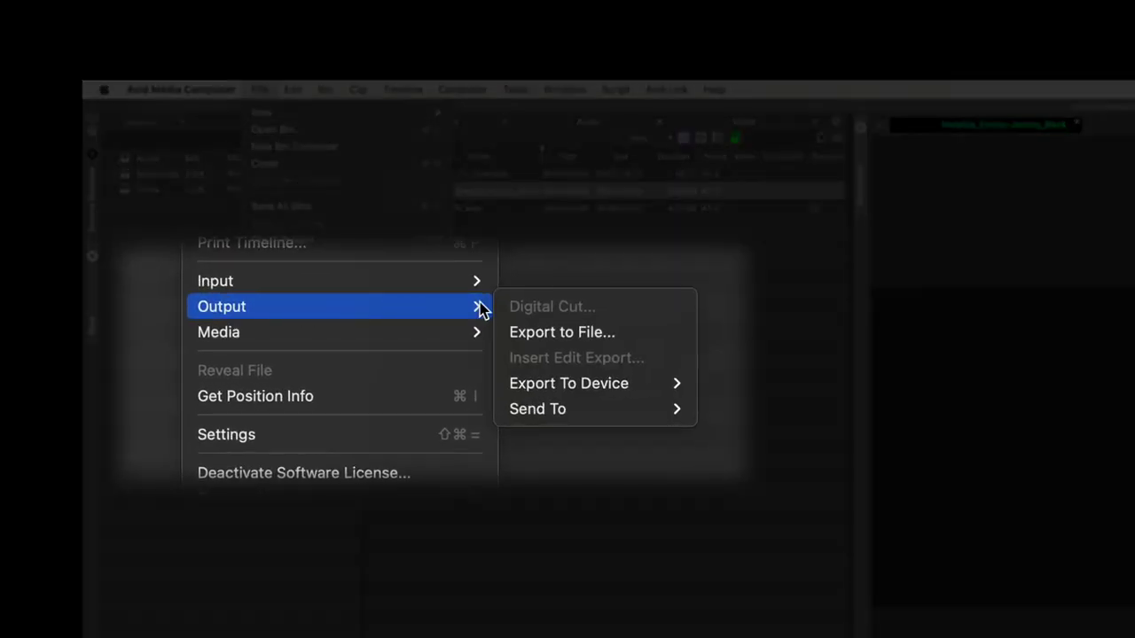
{"action": "left_click", "coordinate": [556, 331]}
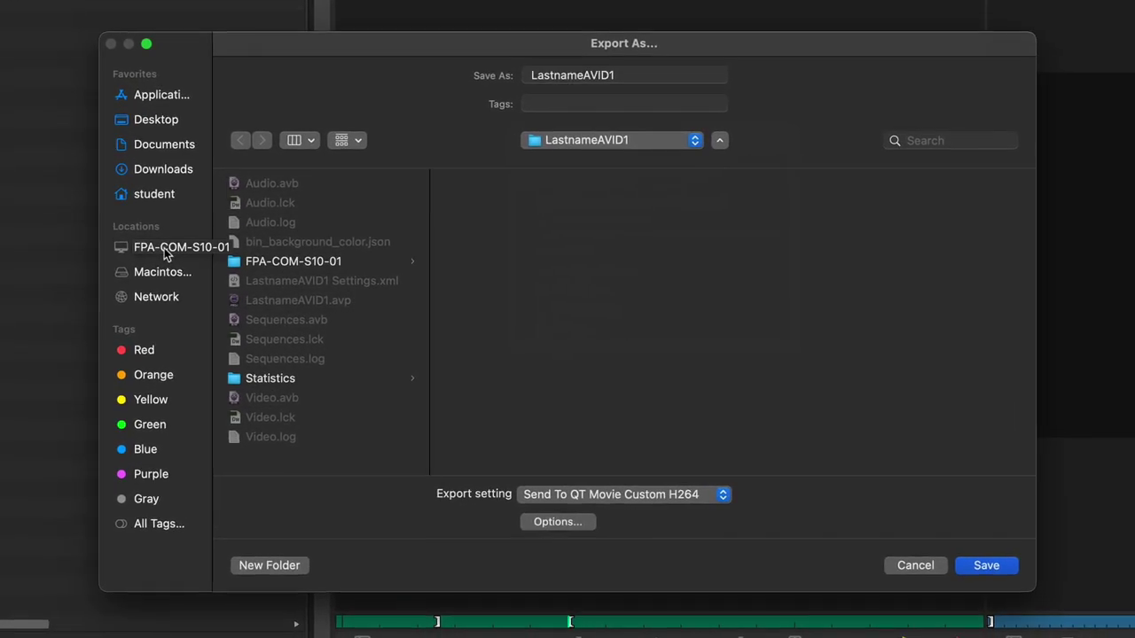
{"action": "left_click", "coordinate": [164, 253]}
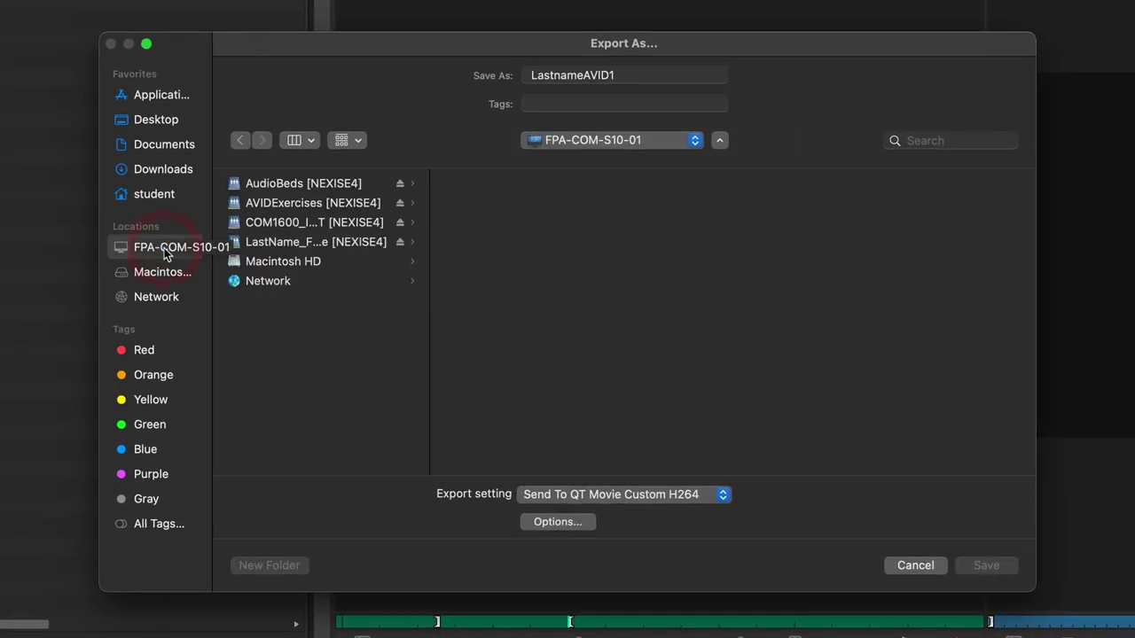
{"action": "left_click", "coordinate": [277, 248]}
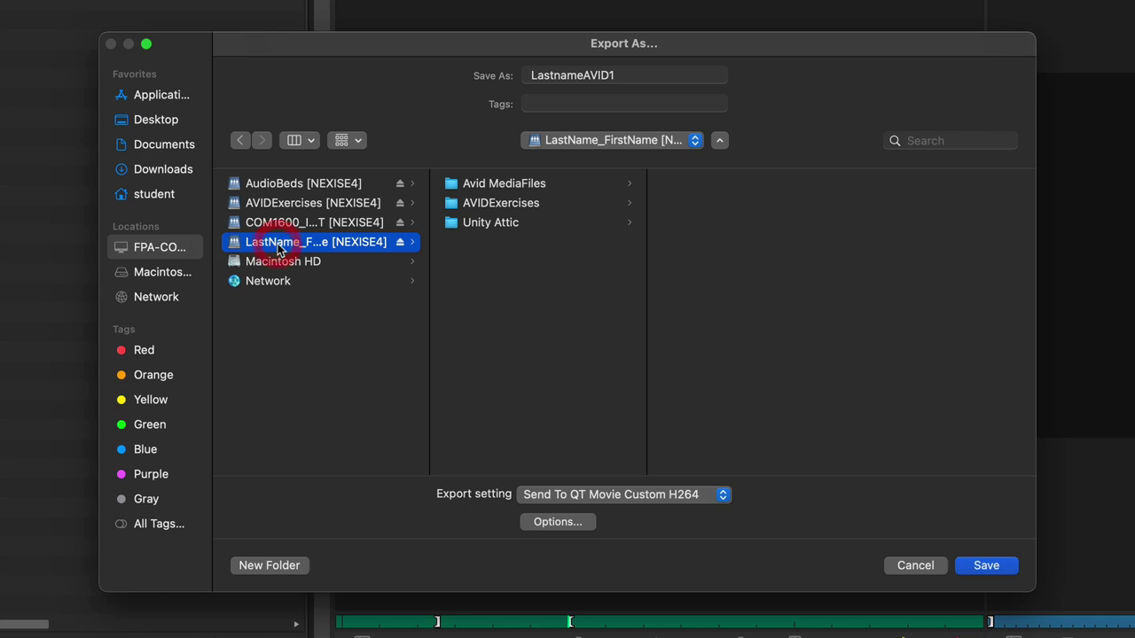
{"action": "left_click", "coordinate": [502, 205]}
{"action": "left_click", "coordinate": [700, 224]}
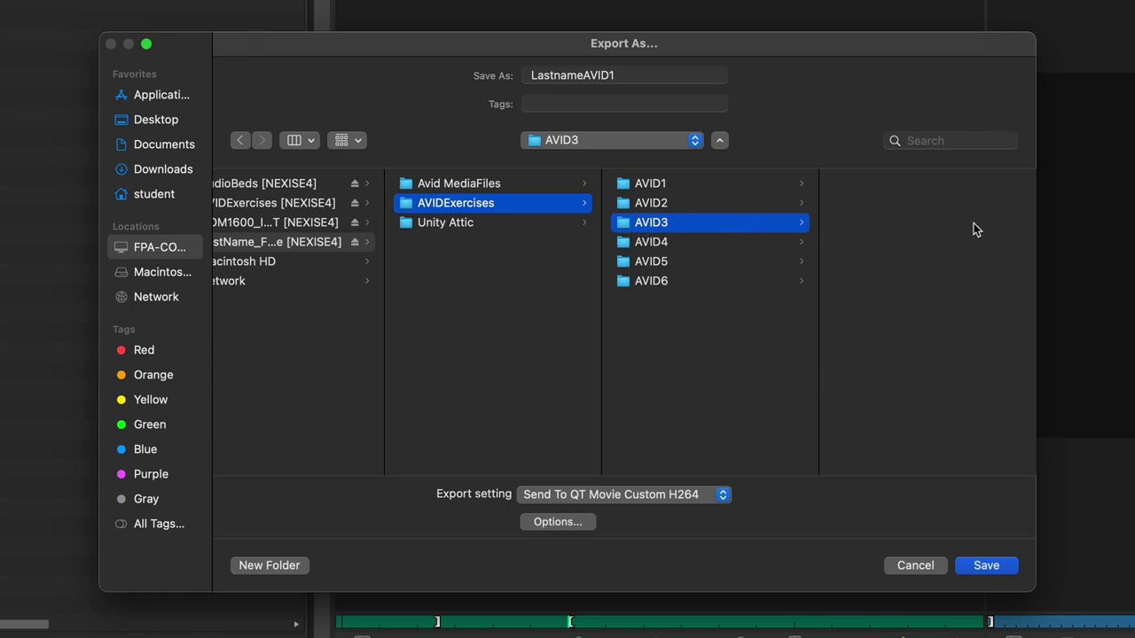
Step: Create a new folder named Exports inside AVID3
{"action": "left_click", "coordinate": [299, 567]}
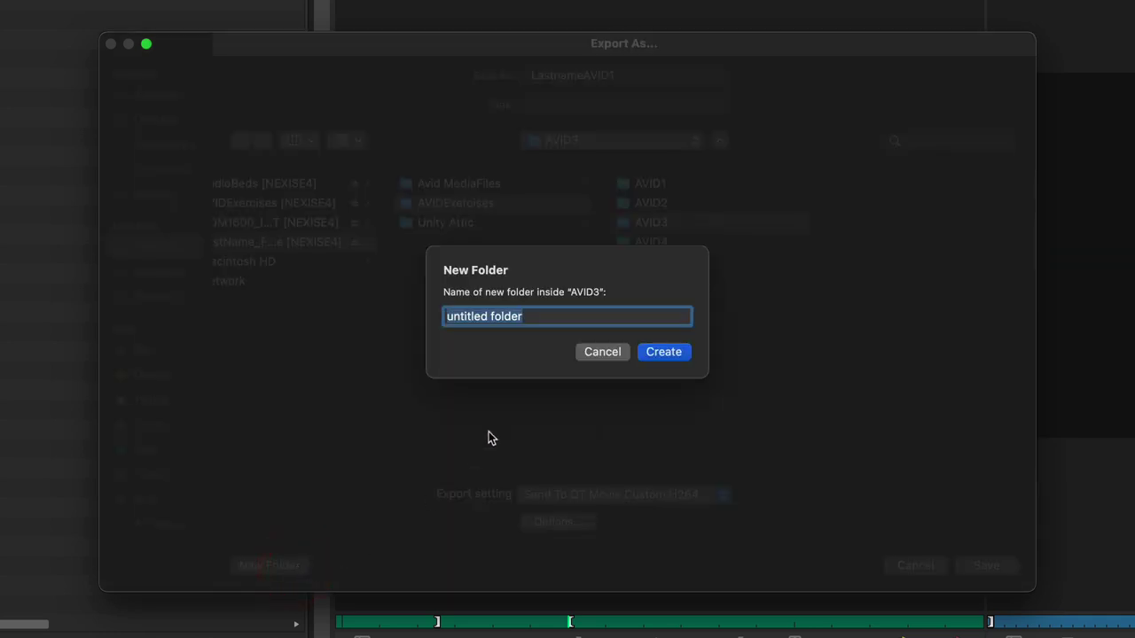
{"action": "type", "text": "Exports"}
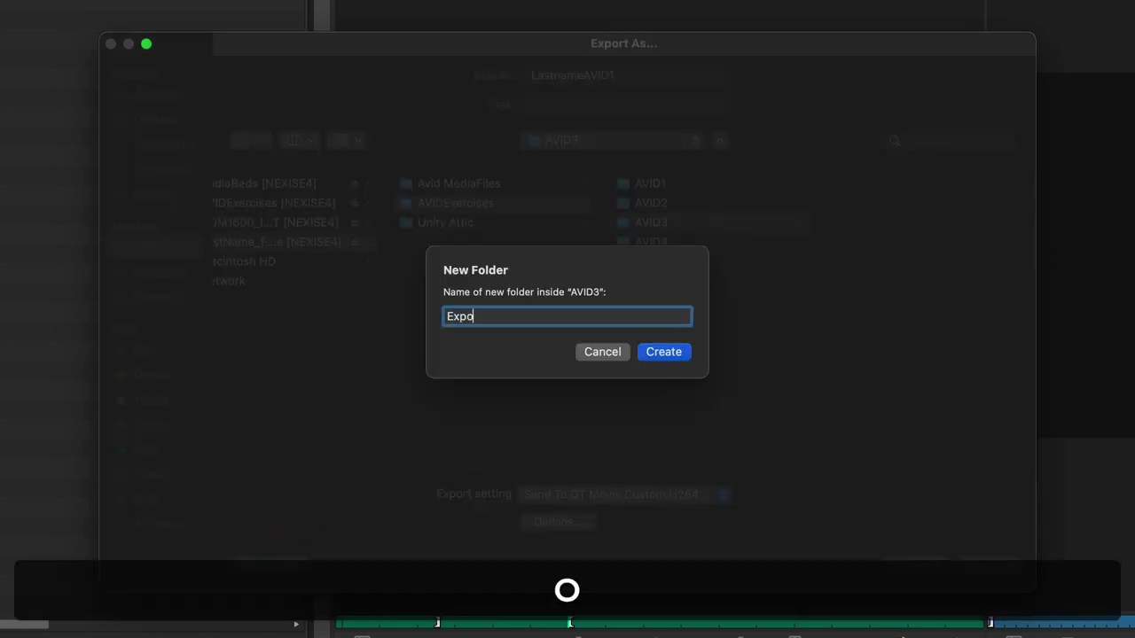
{"action": "left_click", "coordinate": [655, 352]}
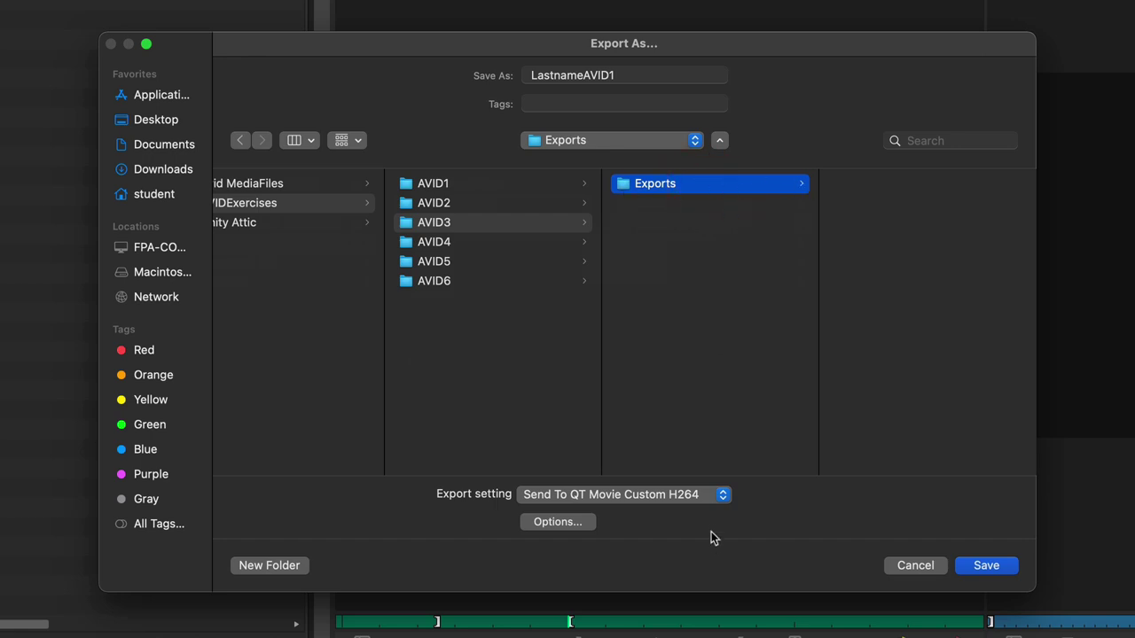
Step: Keep the Send To QT Movie Custom H264 preset and save the export as LastnameAVID1
{"action": "left_click", "coordinate": [669, 504]}
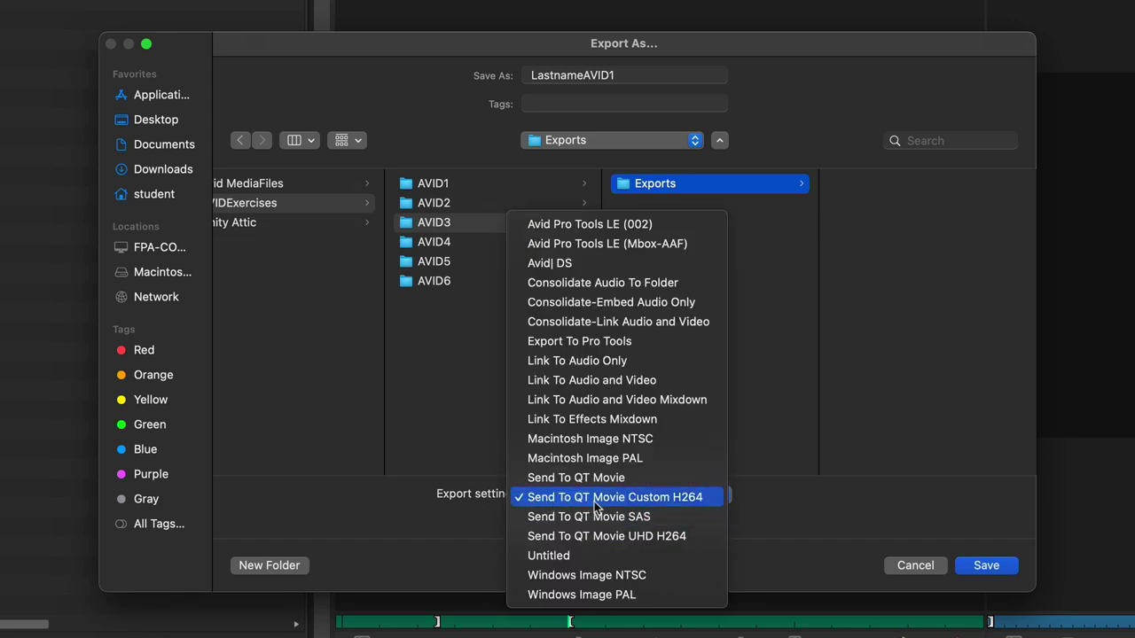
{"action": "left_click", "coordinate": [688, 499]}
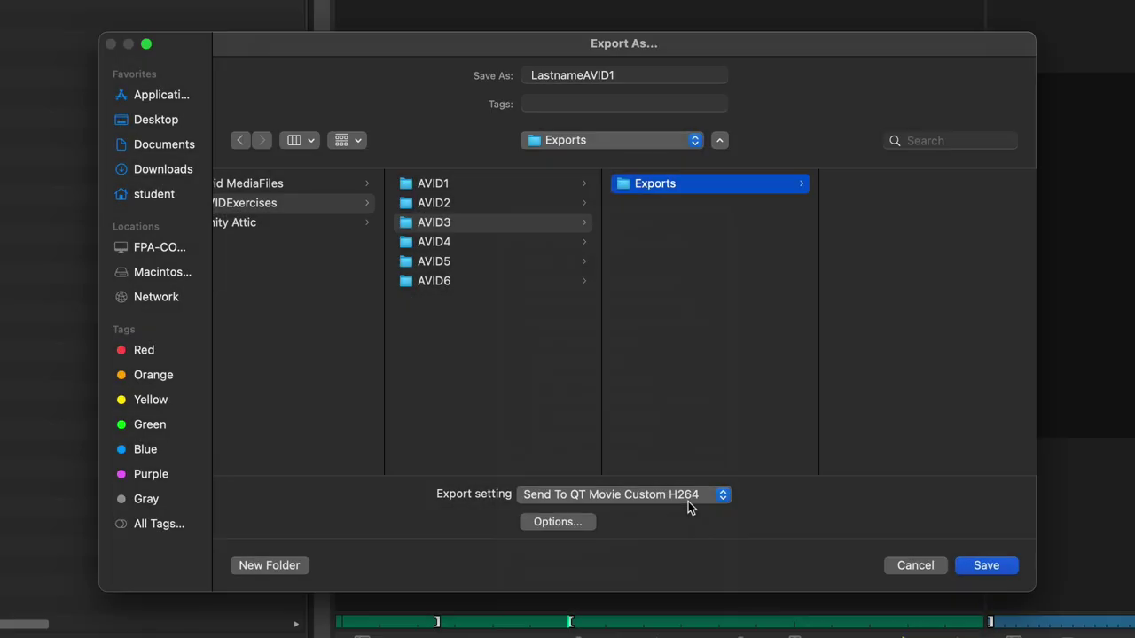
{"action": "left_click", "coordinate": [981, 568]}
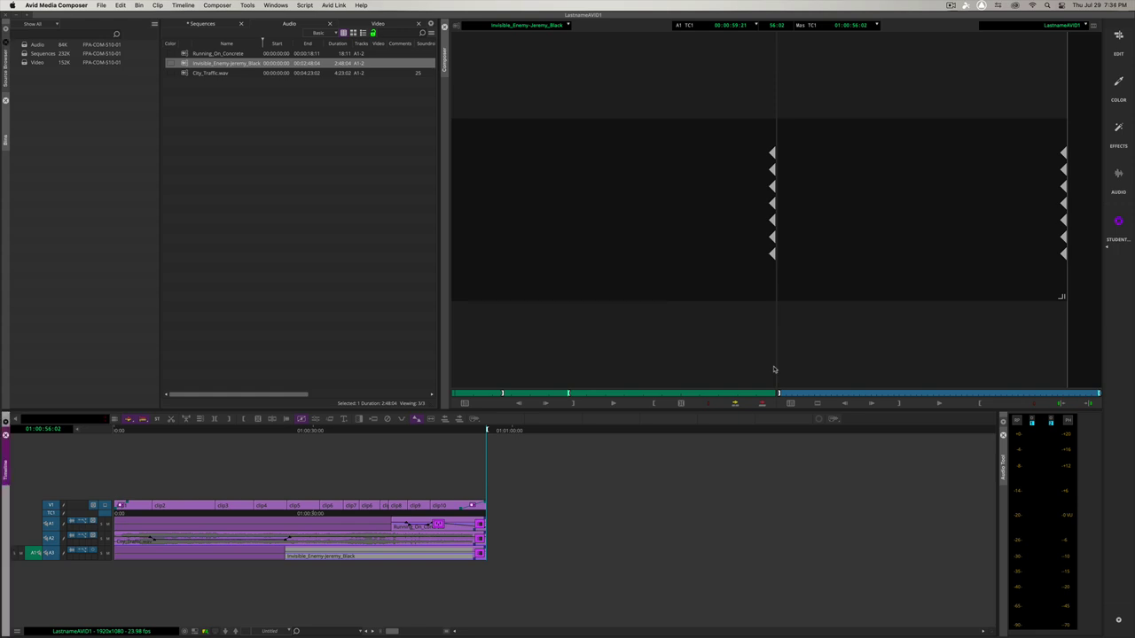
Step: In Finder, go to NEXIS > AVIDExercises > AVID3 > Exports and select LastnameAVID1.mp4
{"action": "mouse_move", "coordinate": [458, 635]}
{"action": "left_click", "coordinate": [274, 618]}
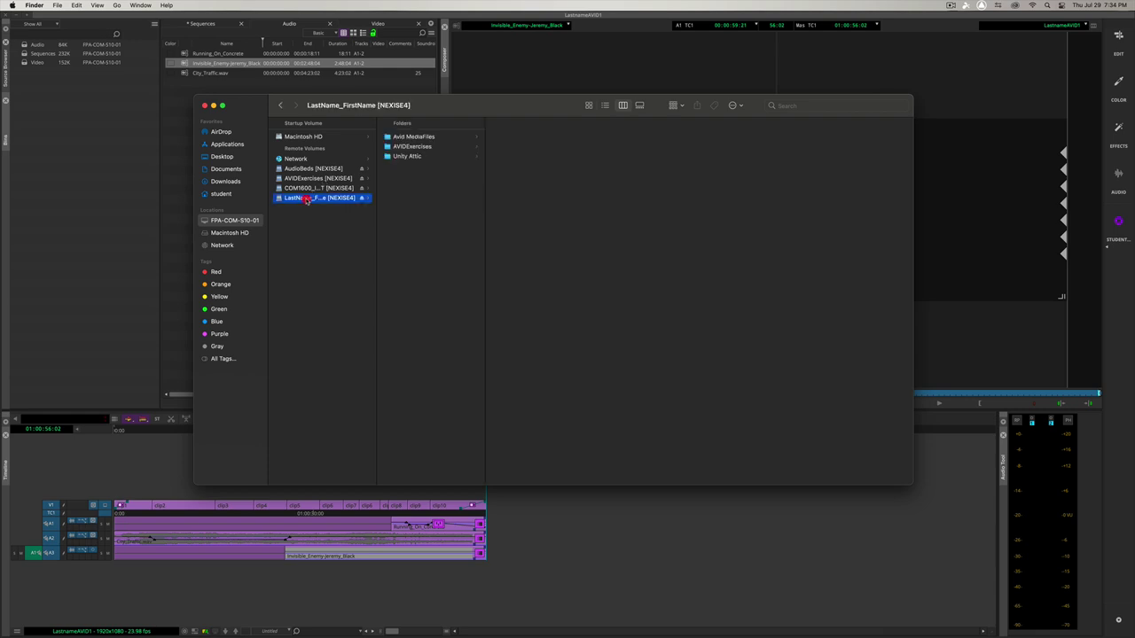
{"action": "left_click", "coordinate": [308, 200]}
{"action": "left_click", "coordinate": [413, 147]}
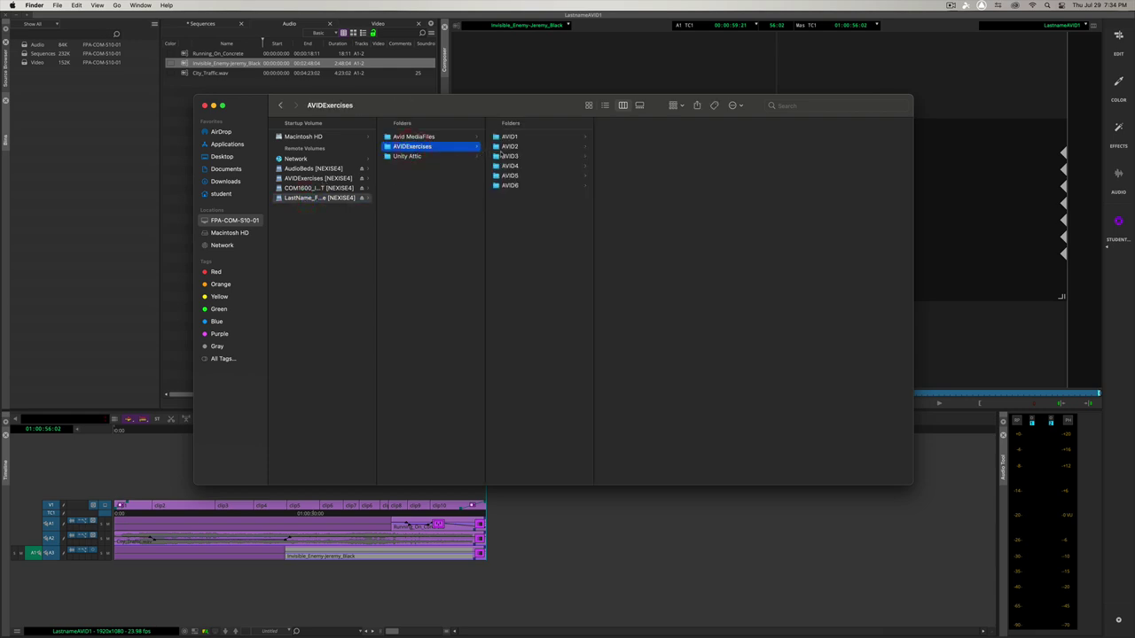
{"action": "left_click", "coordinate": [508, 156]}
{"action": "left_click", "coordinate": [608, 140]}
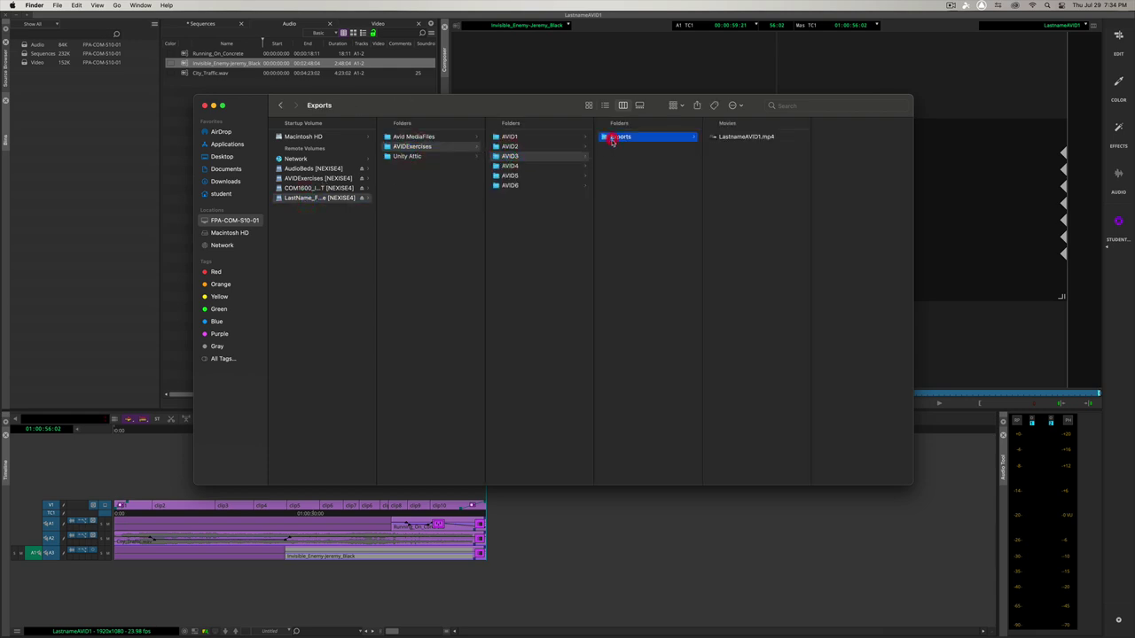
{"action": "left_click", "coordinate": [724, 140]}
Step: Open LastnameAVID1.mp4 in QuickTime Player, play and pause it, then close the player
{"action": "double_click", "coordinate": [724, 140]}
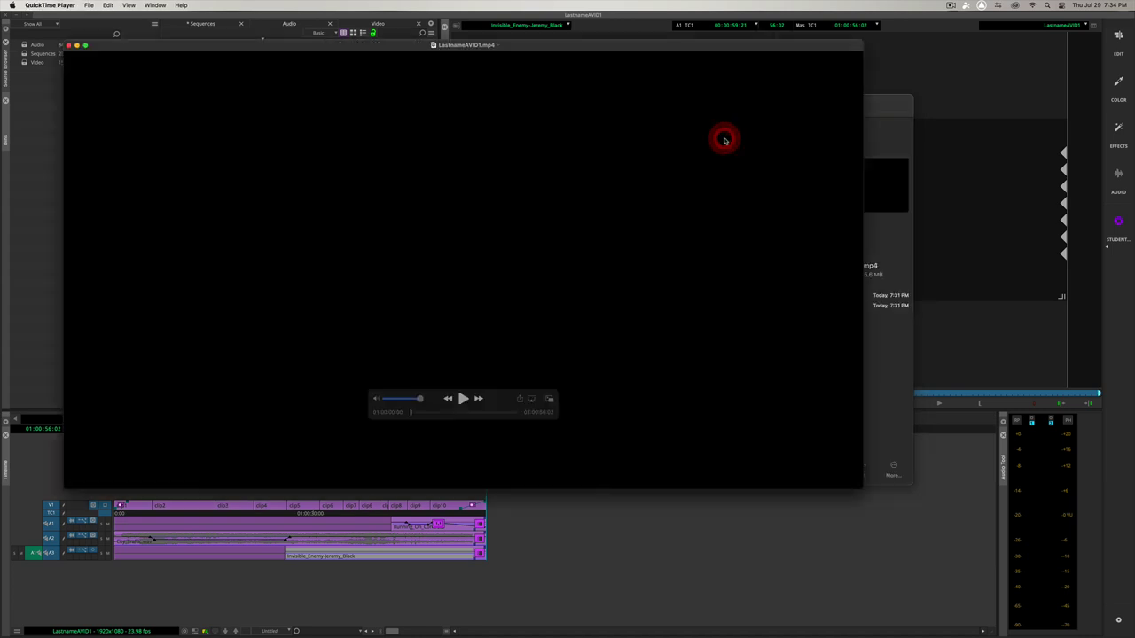
{"action": "left_click", "coordinate": [447, 415]}
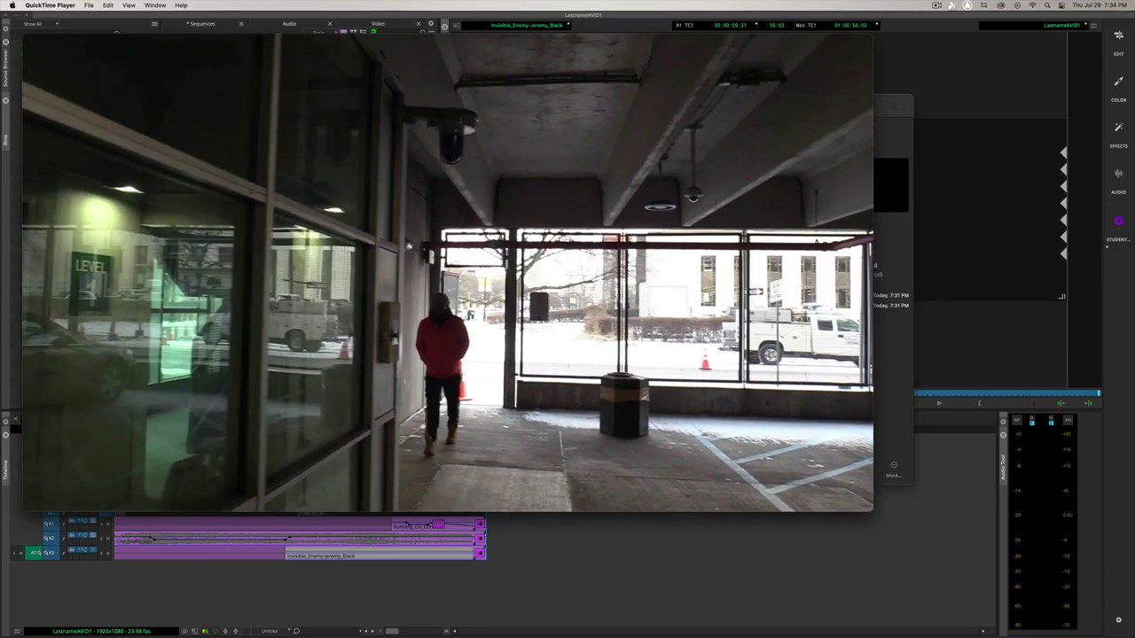
{"action": "mouse_move", "coordinate": [448, 415]}
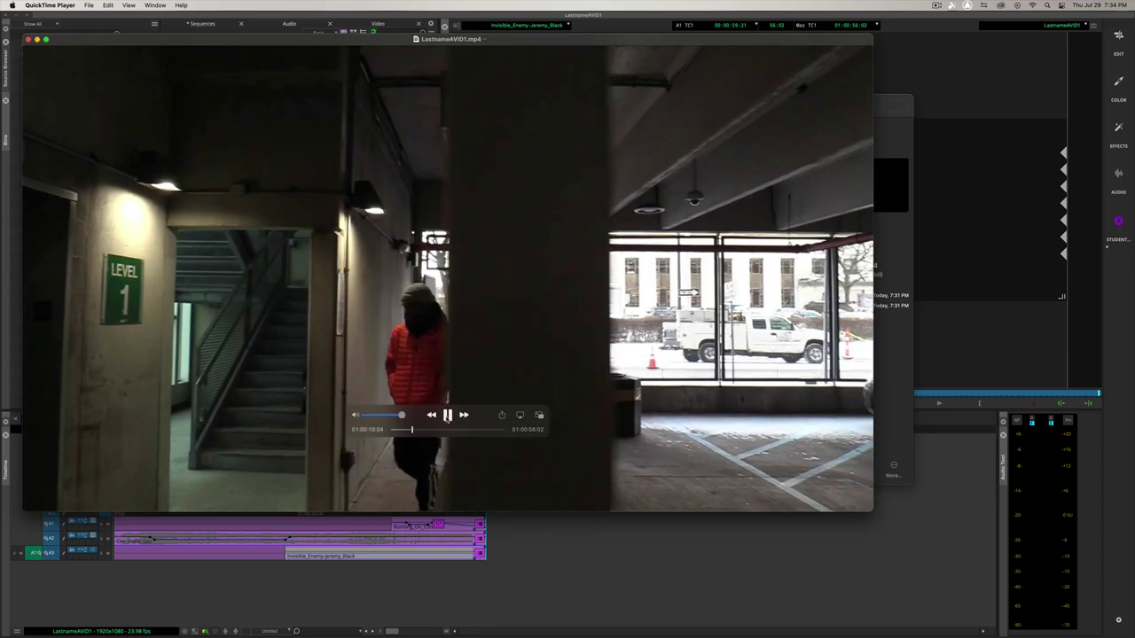
{"action": "left_click", "coordinate": [448, 415]}
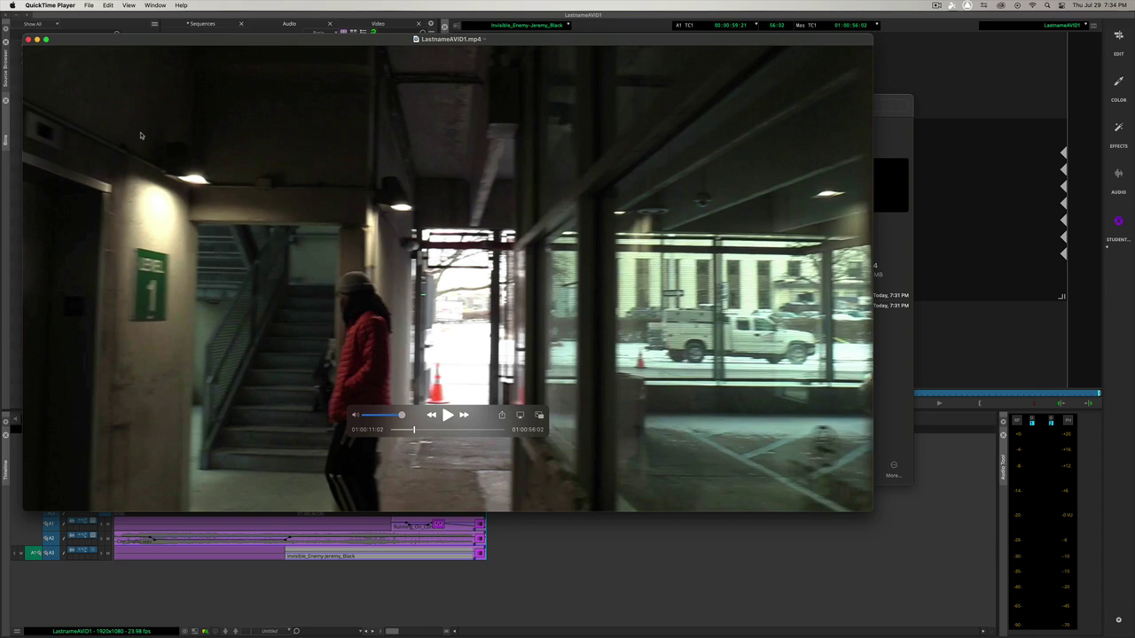
{"action": "left_click", "coordinate": [27, 41]}
{"action": "left_click", "coordinate": [454, 285]}
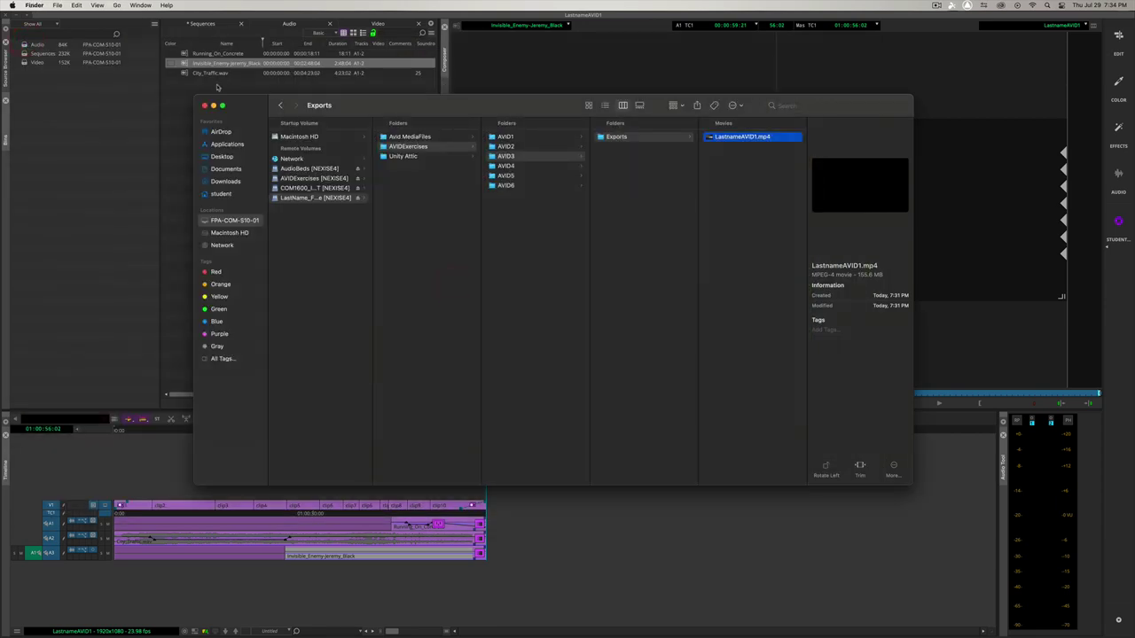
Step: Close the Exports window, save the Avid project with Cmd+S, and quit, choosing Leave
{"action": "left_click", "coordinate": [204, 107]}
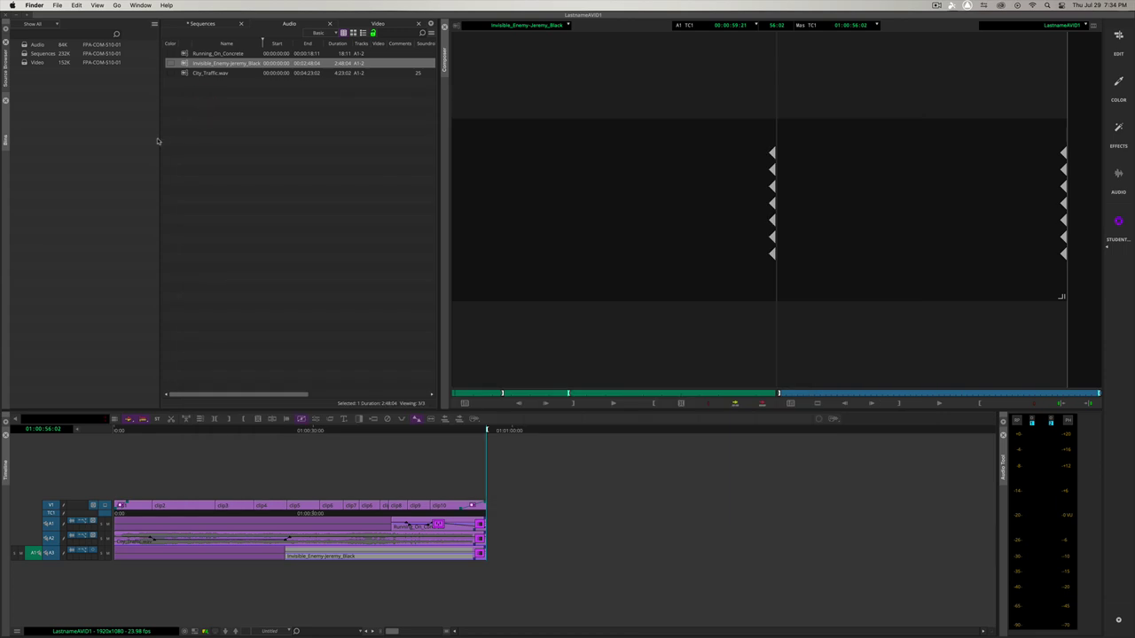
{"action": "left_click", "coordinate": [553, 485]}
{"action": "left_click", "coordinate": [553, 484]}
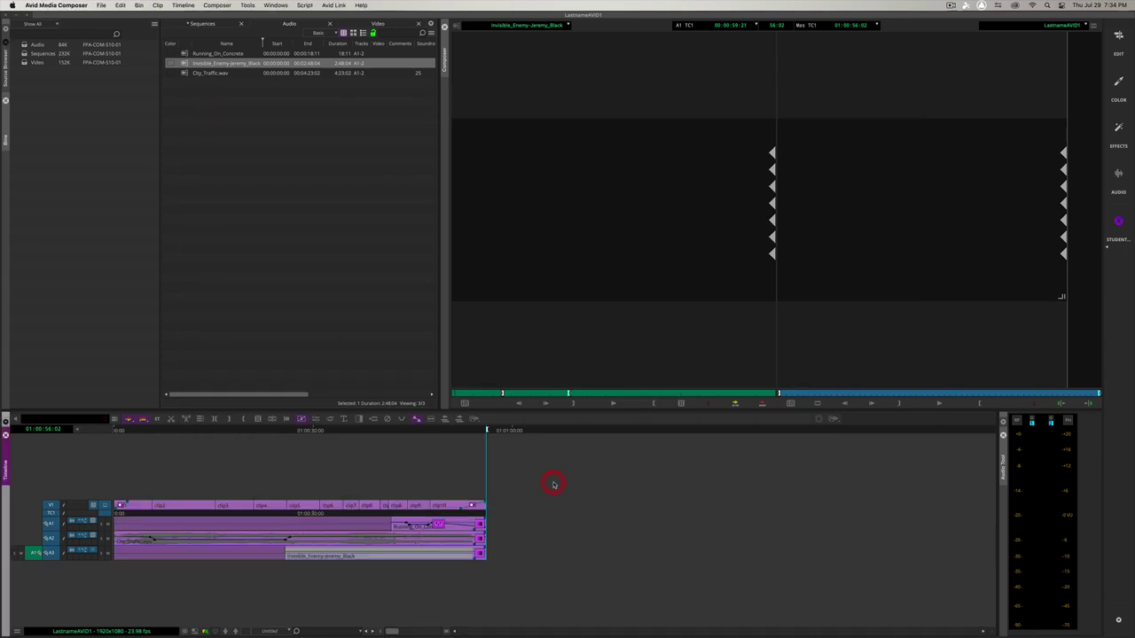
{"action": "key", "text": "super+s"}
{"action": "key", "text": "super+q"}
{"action": "left_click", "coordinate": [546, 328]}
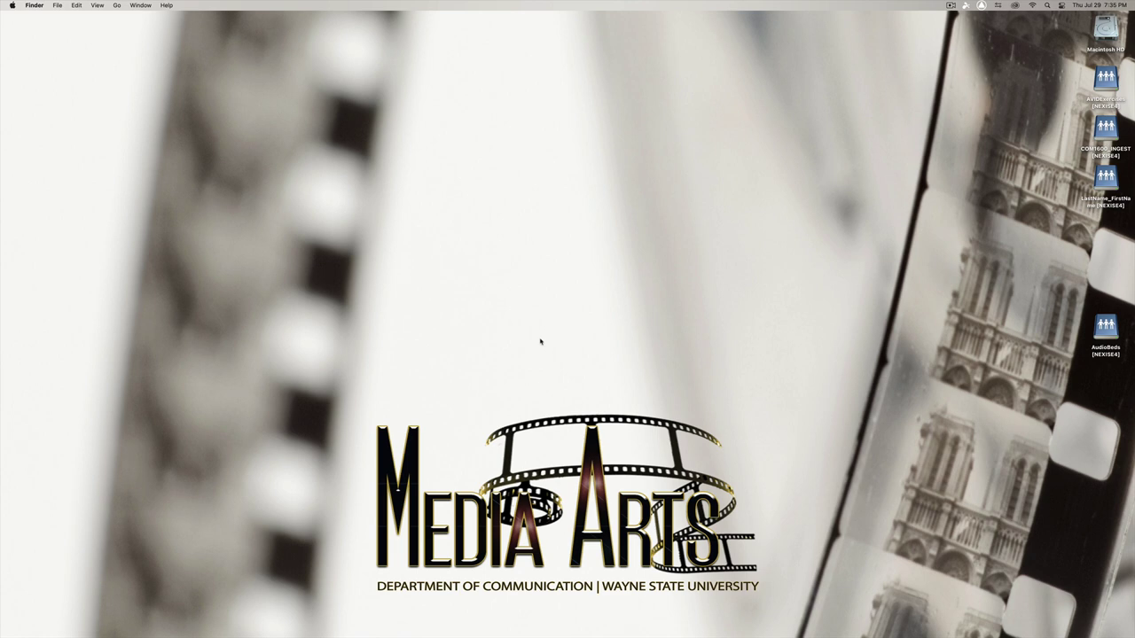
Step: In NEXIS Client Manager, disconnect the NEXISE4 system and confirm with Yes
{"action": "mouse_move", "coordinate": [474, 616]}
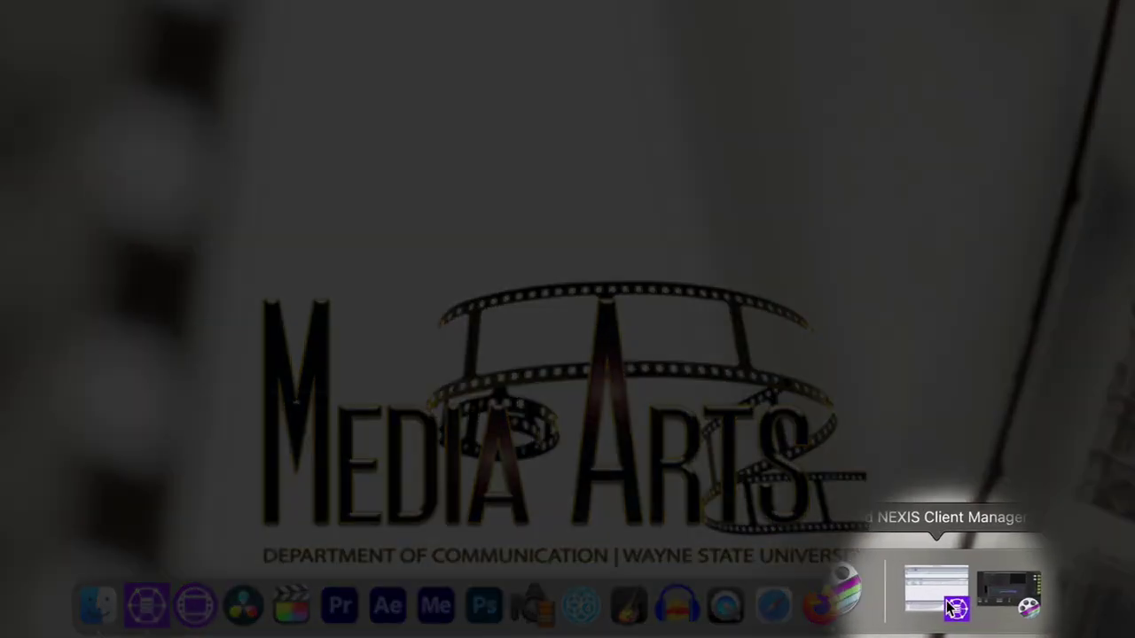
{"action": "left_click", "coordinate": [941, 602]}
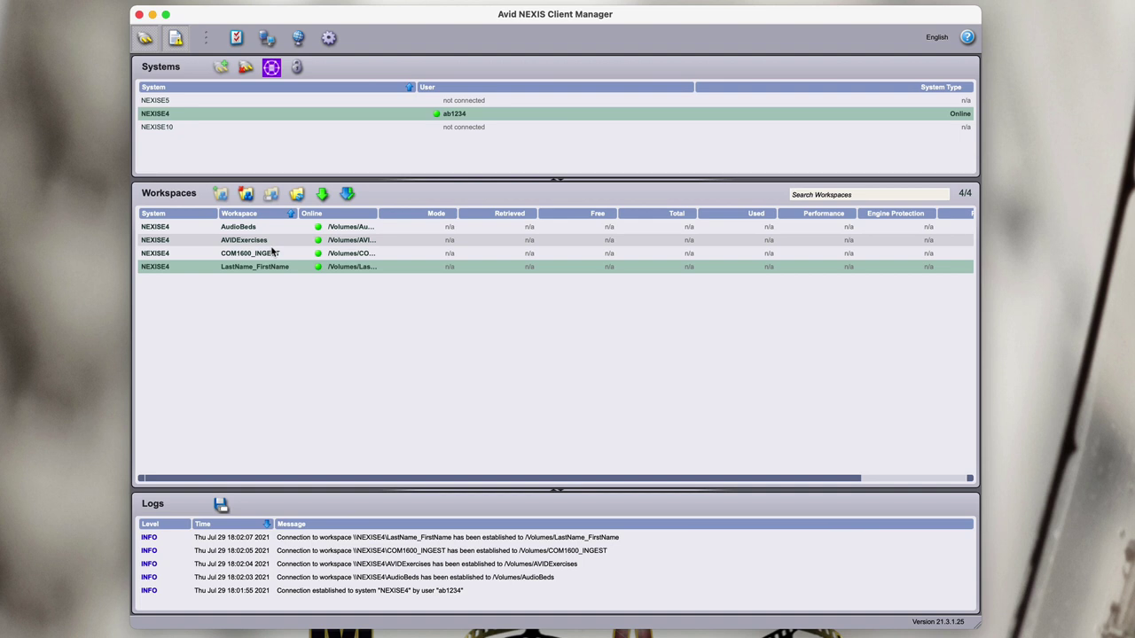
{"action": "left_click", "coordinate": [246, 66]}
{"action": "left_click", "coordinate": [635, 335]}
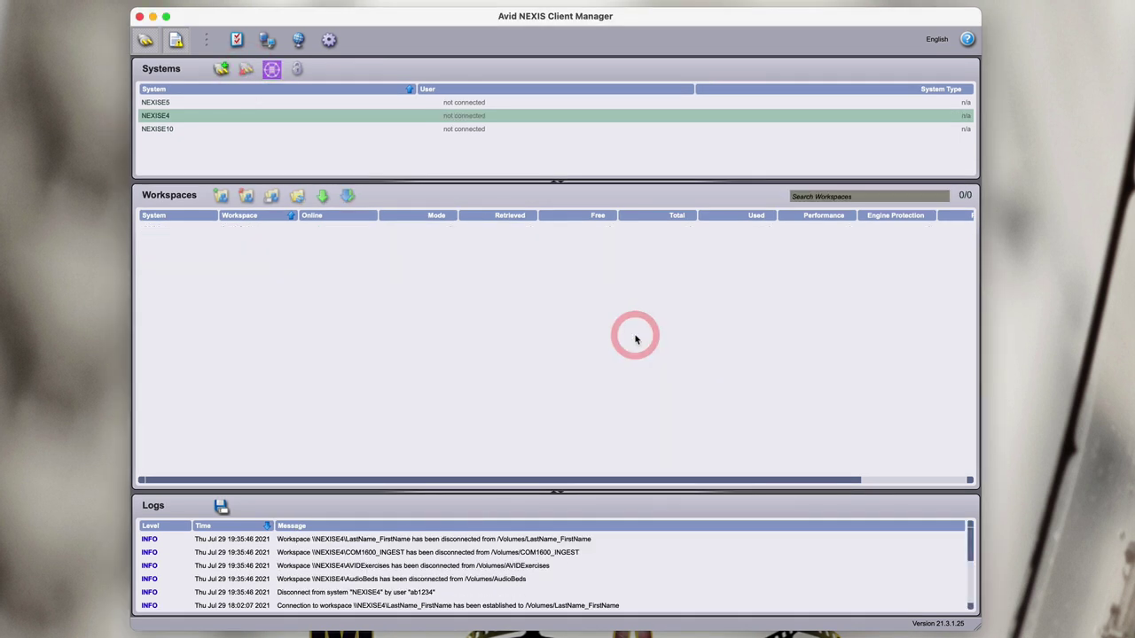